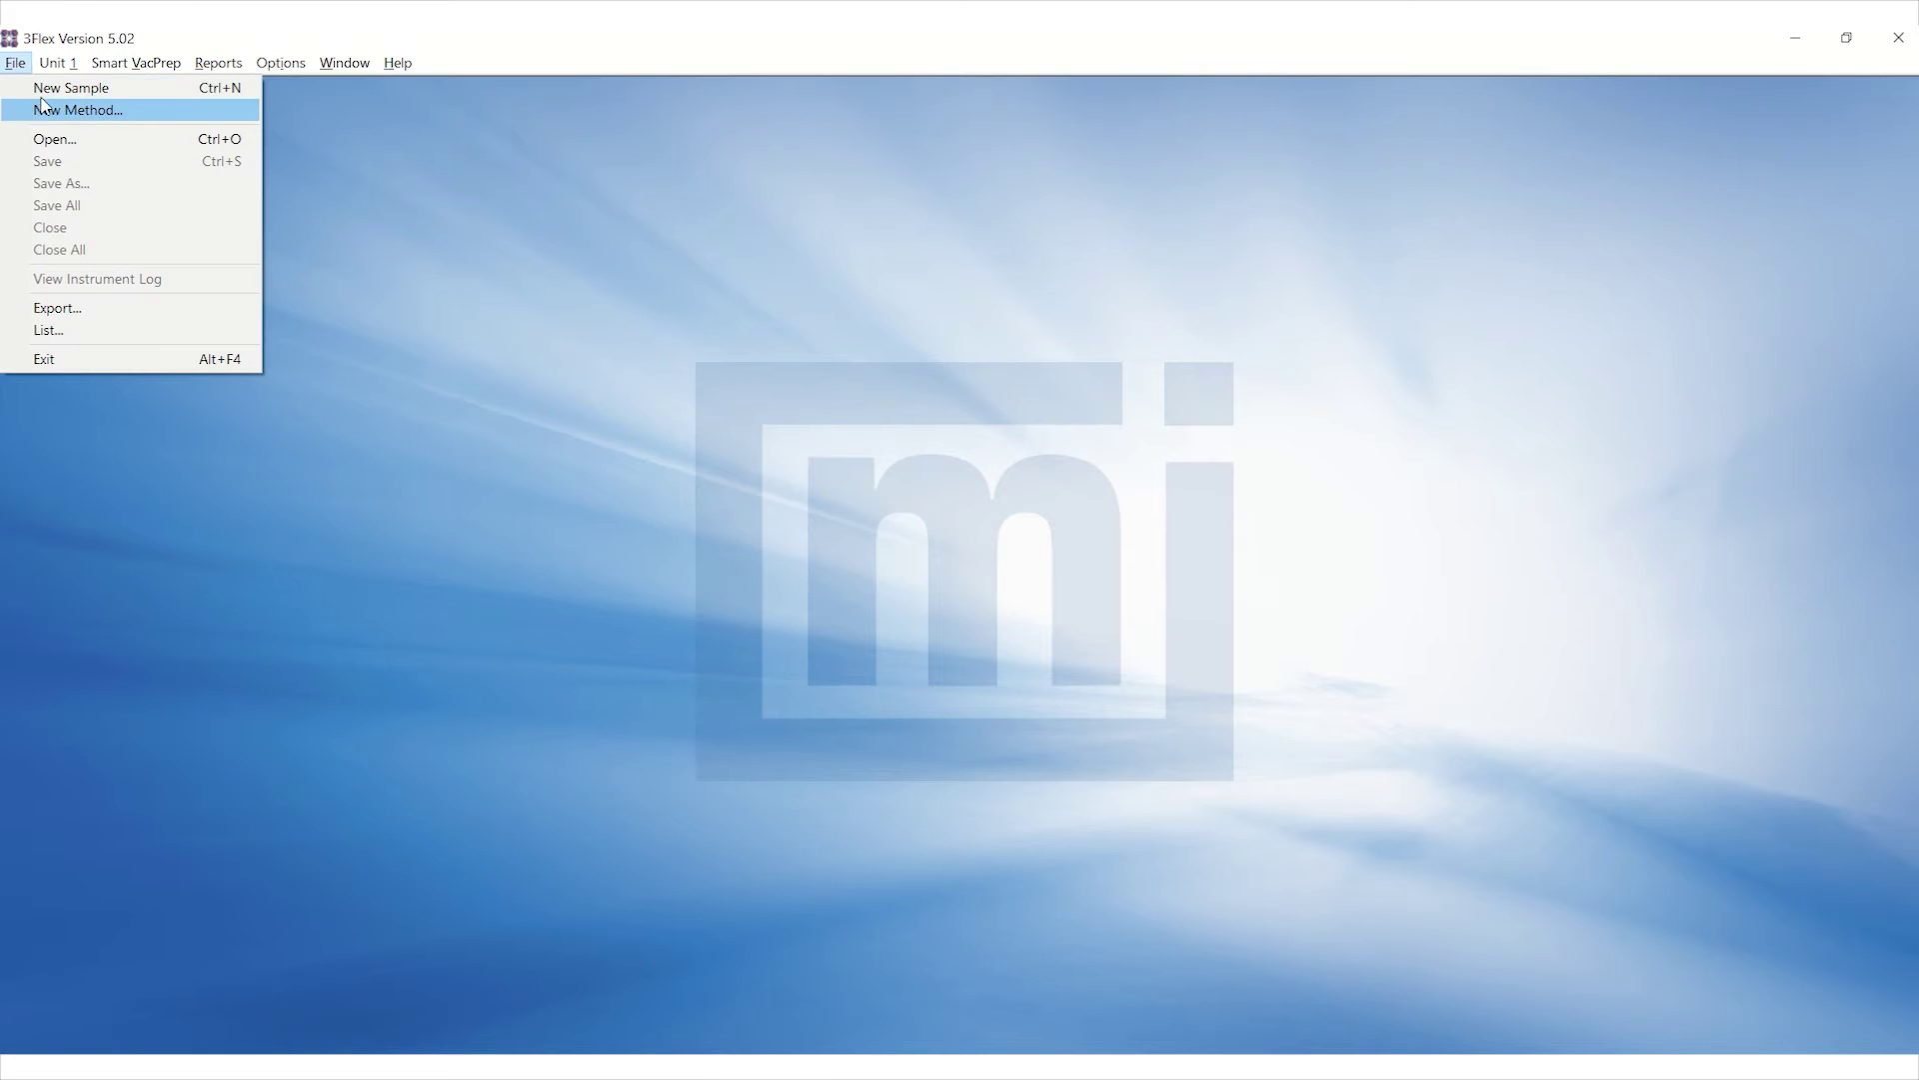
- Start a new sample file with the Nitrogen Reference Material Silica Alumina method and trim the name's number prefix
left_click(44, 96)
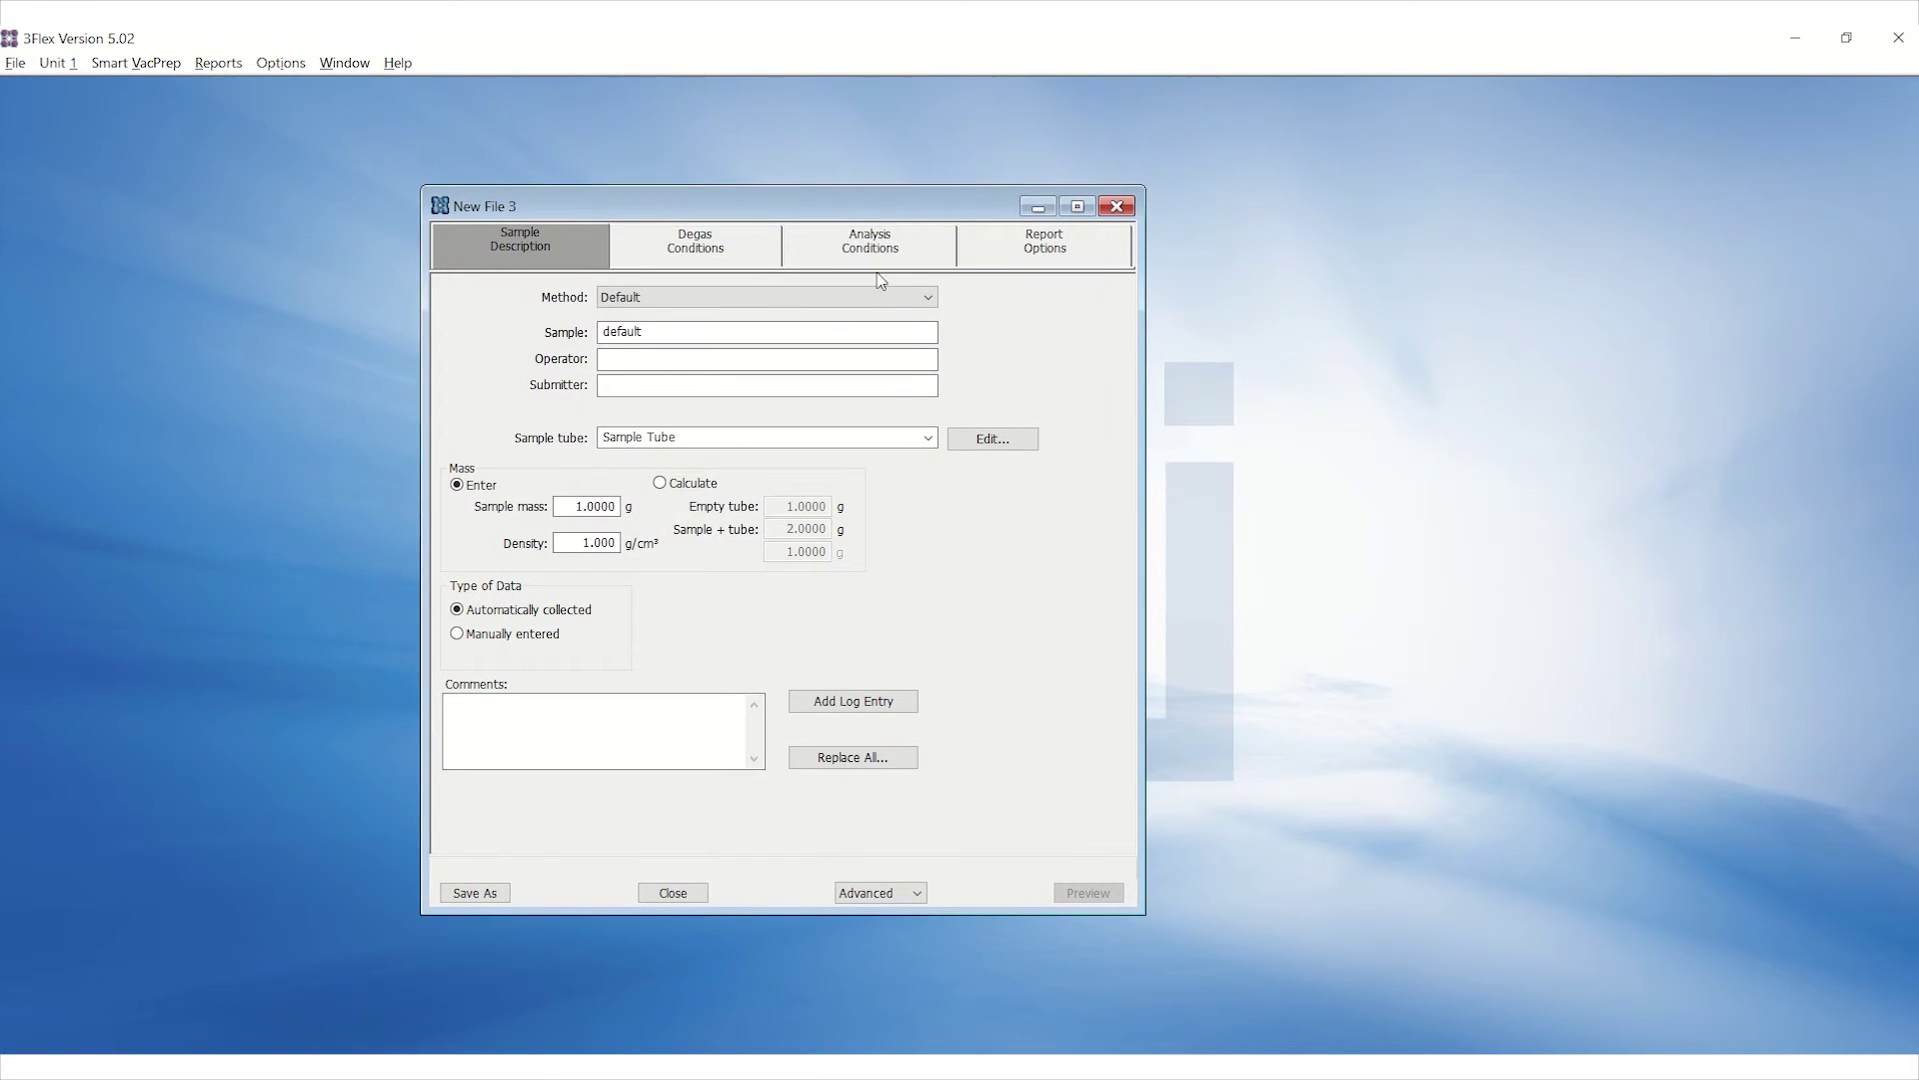
left_click(927, 297)
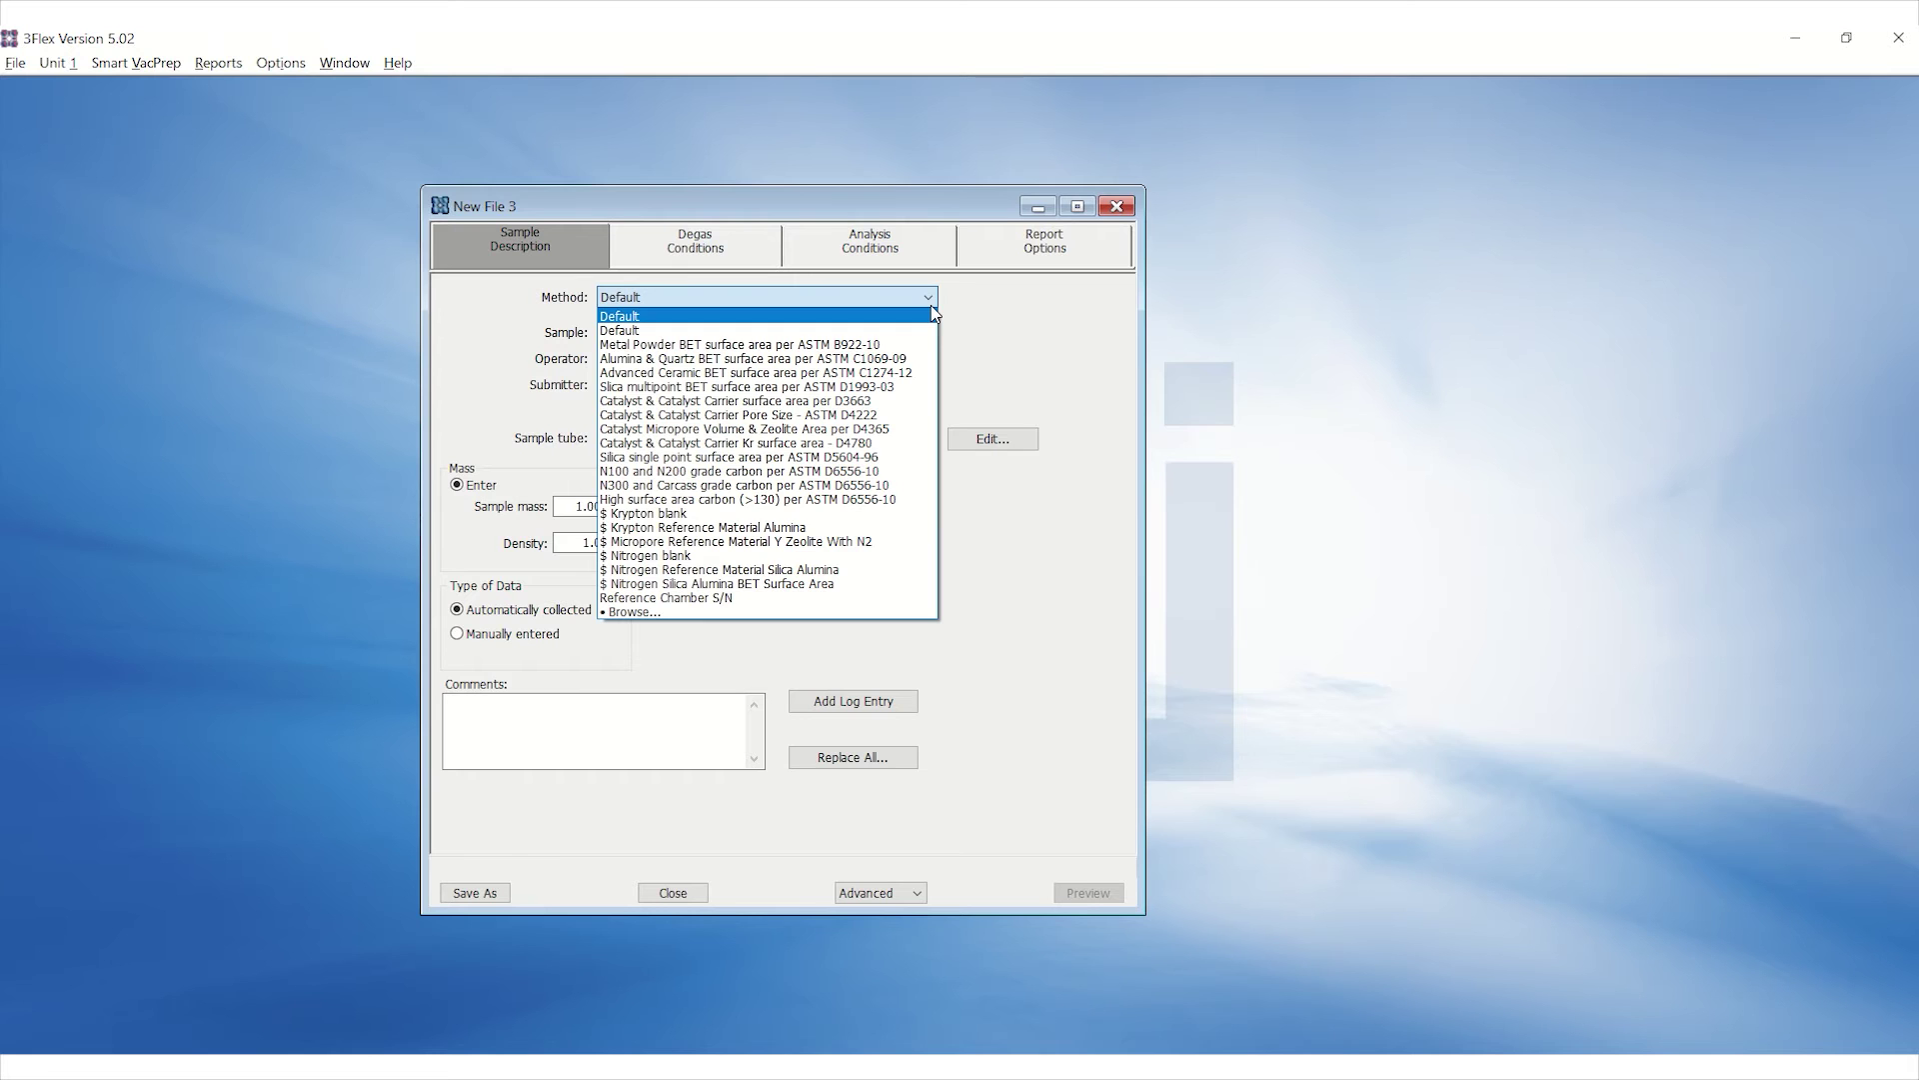
left_click(904, 570)
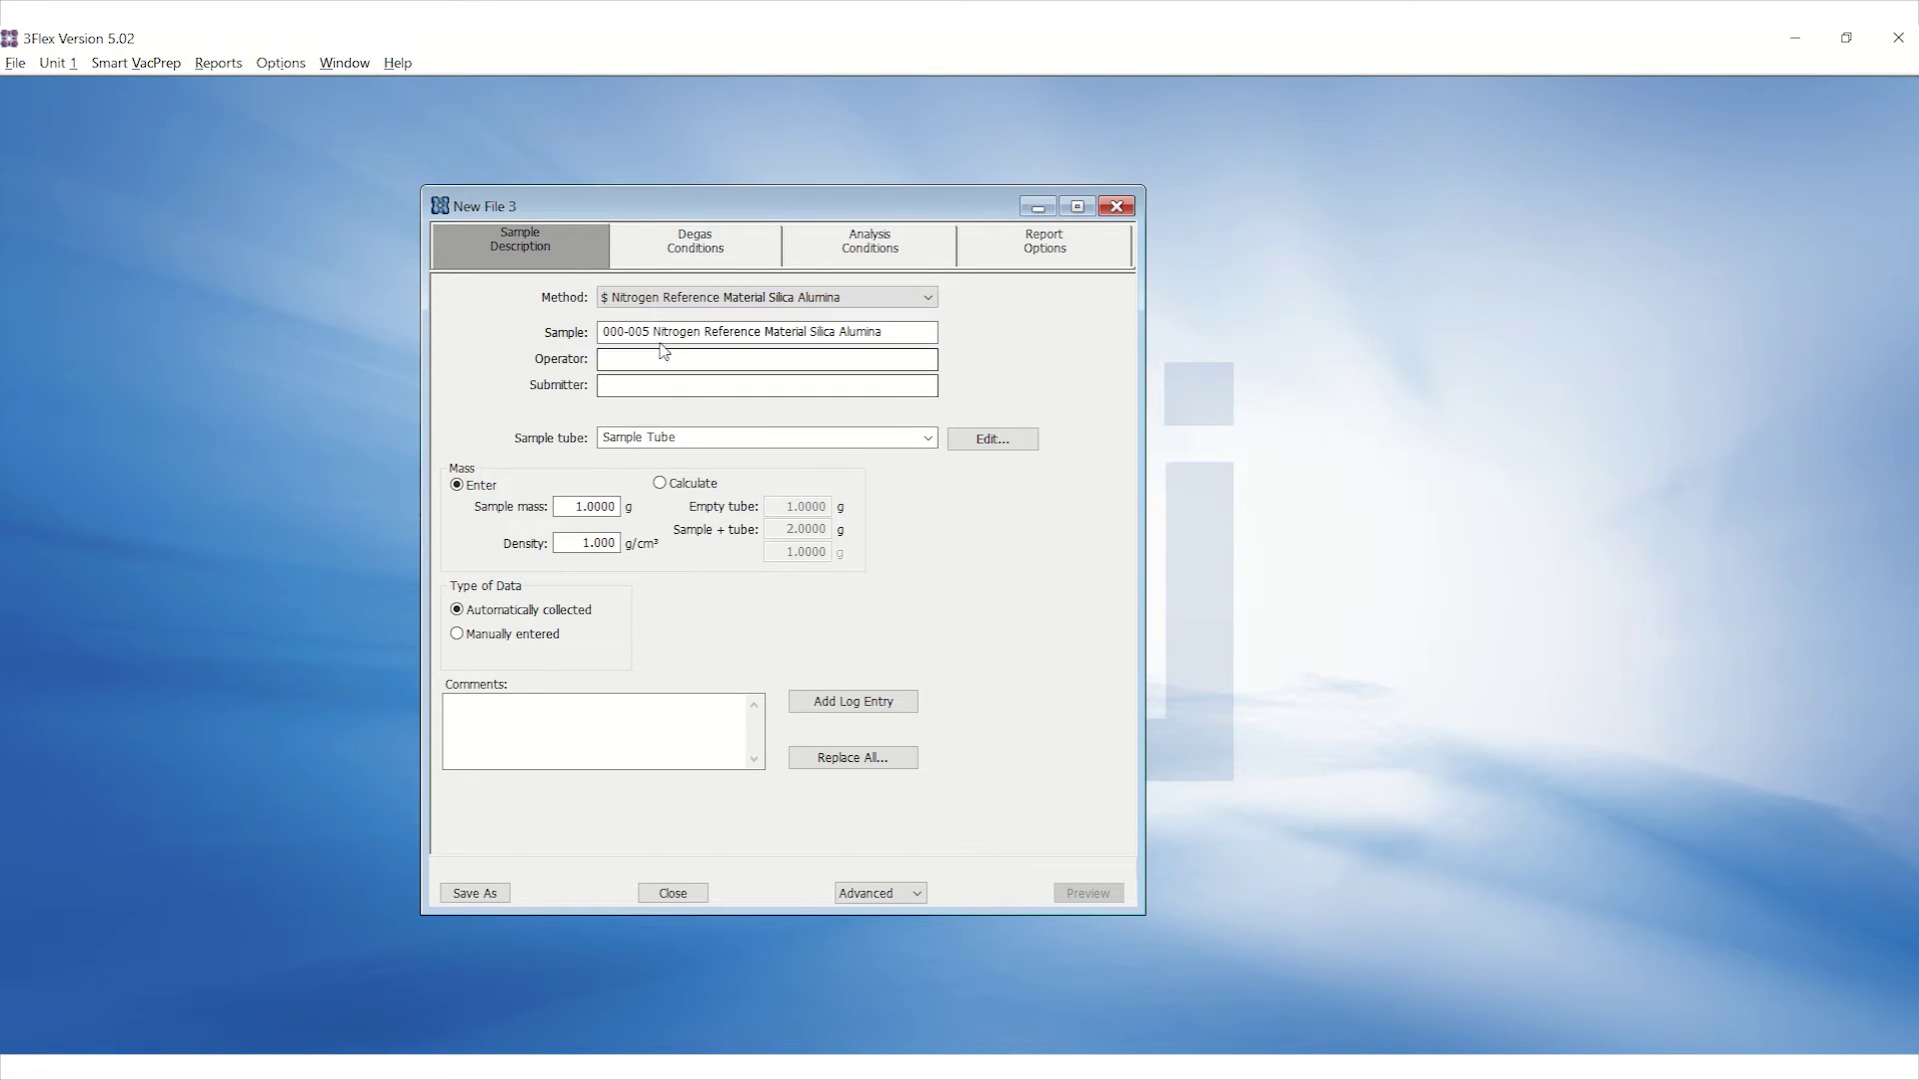
left_click_drag(654, 332, 603, 332)
key("BackSpace")
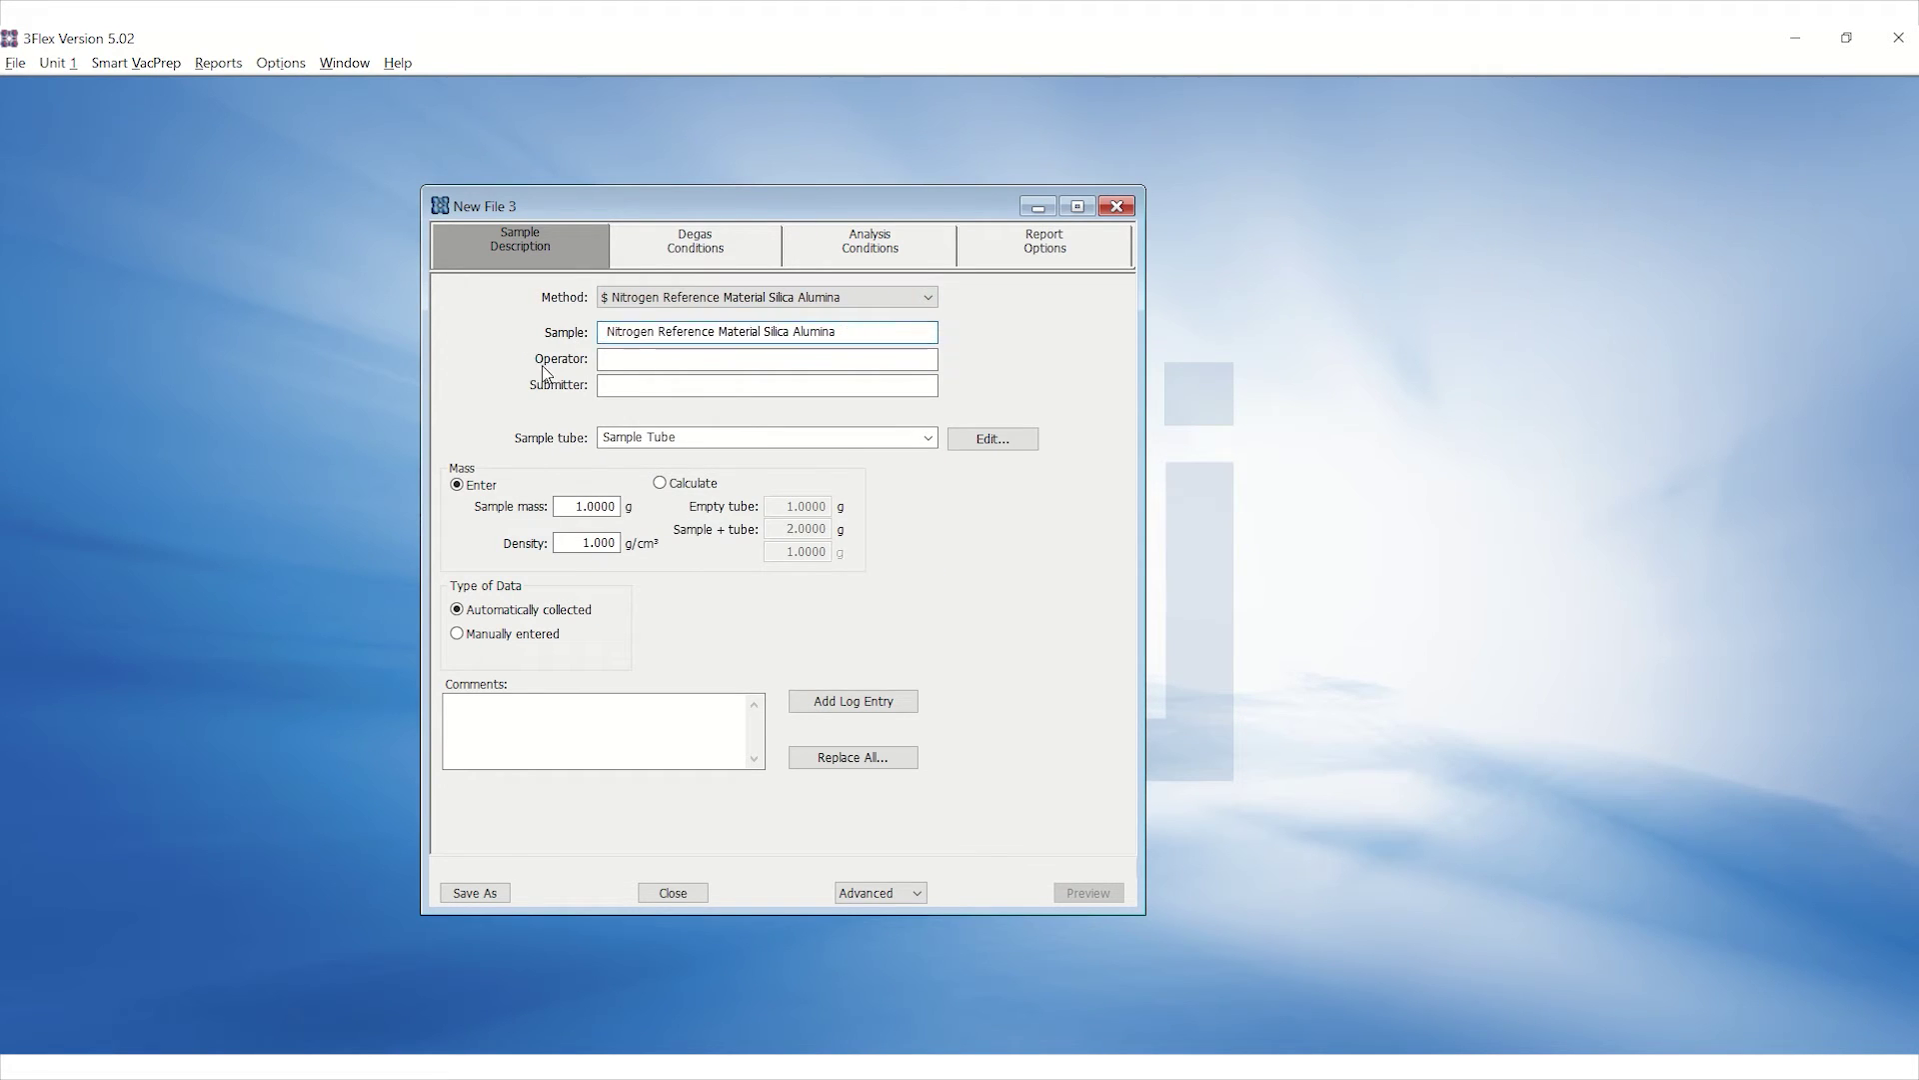
left_click(673, 357)
- Calculate sample mass from tube weights 36.0494 g empty and 36.3011 g with sample
left_click(688, 484)
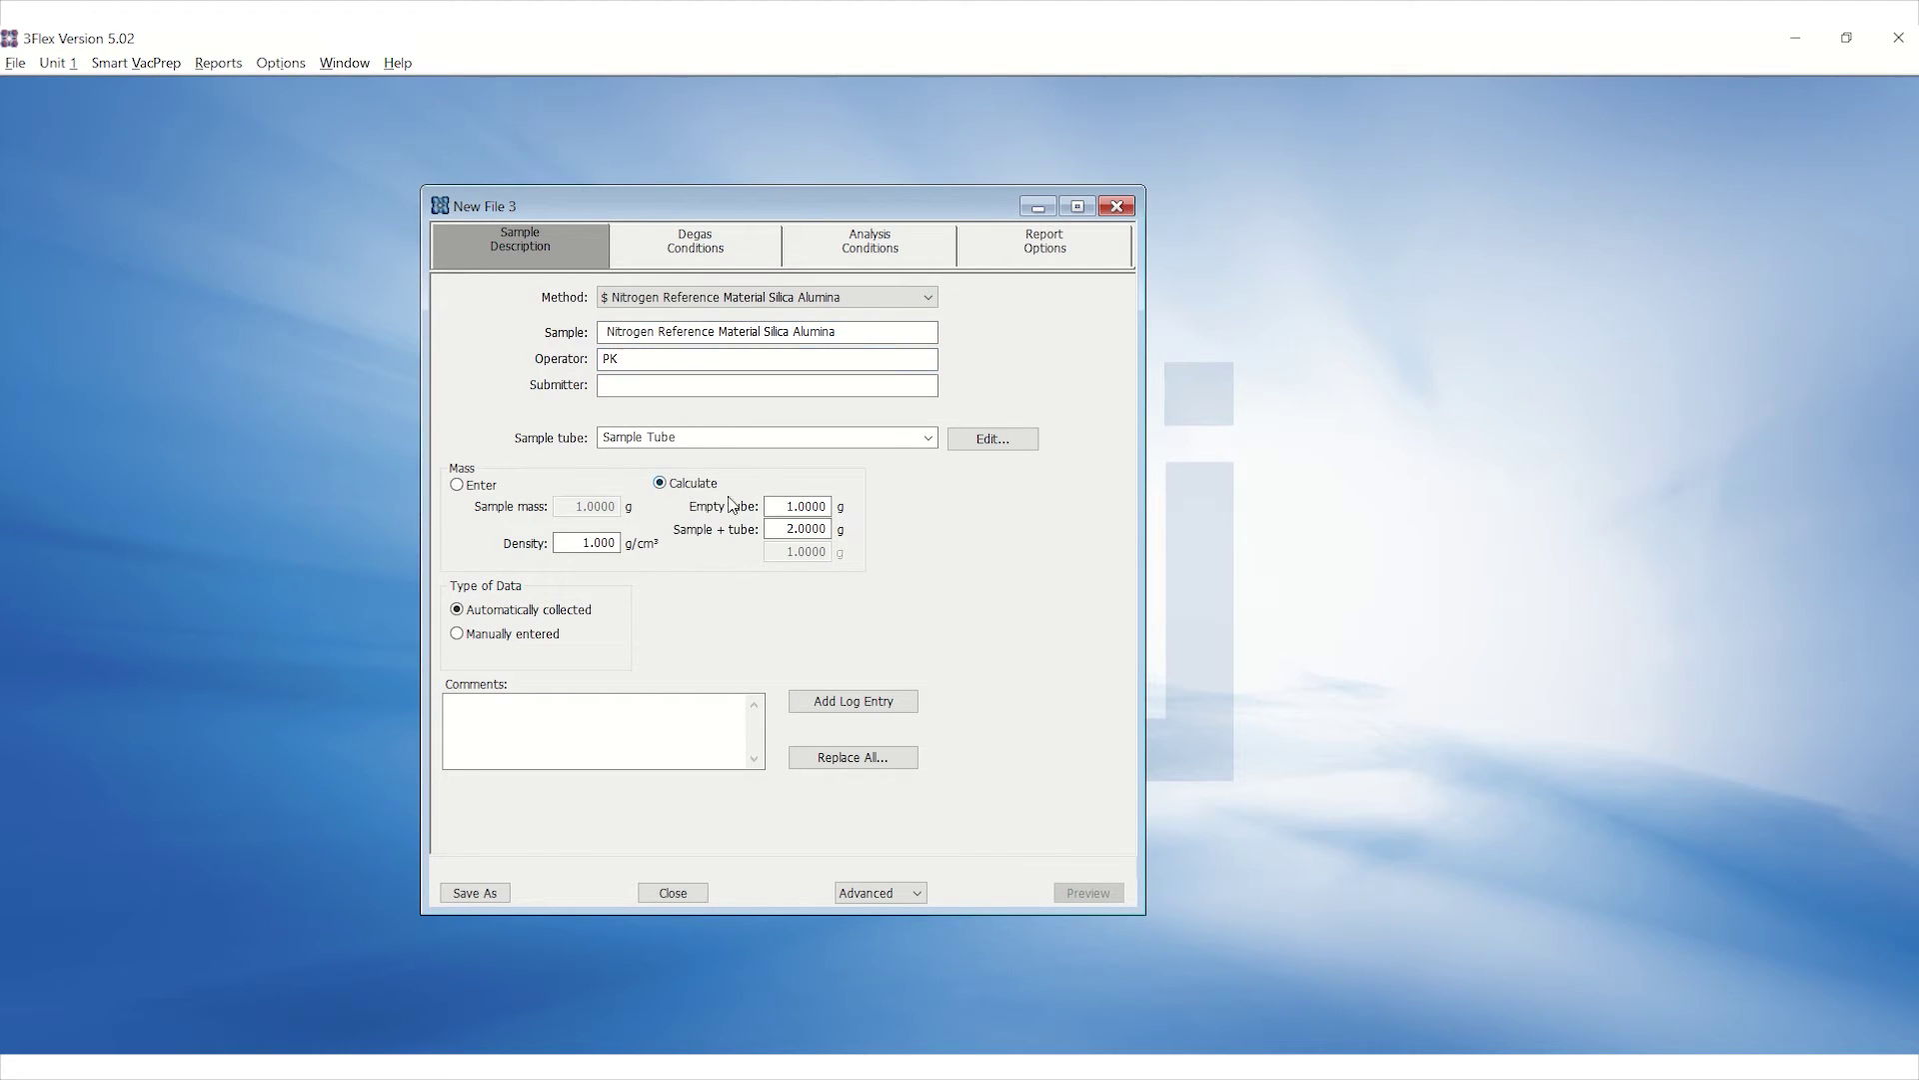
left_click(782, 508)
type("3")
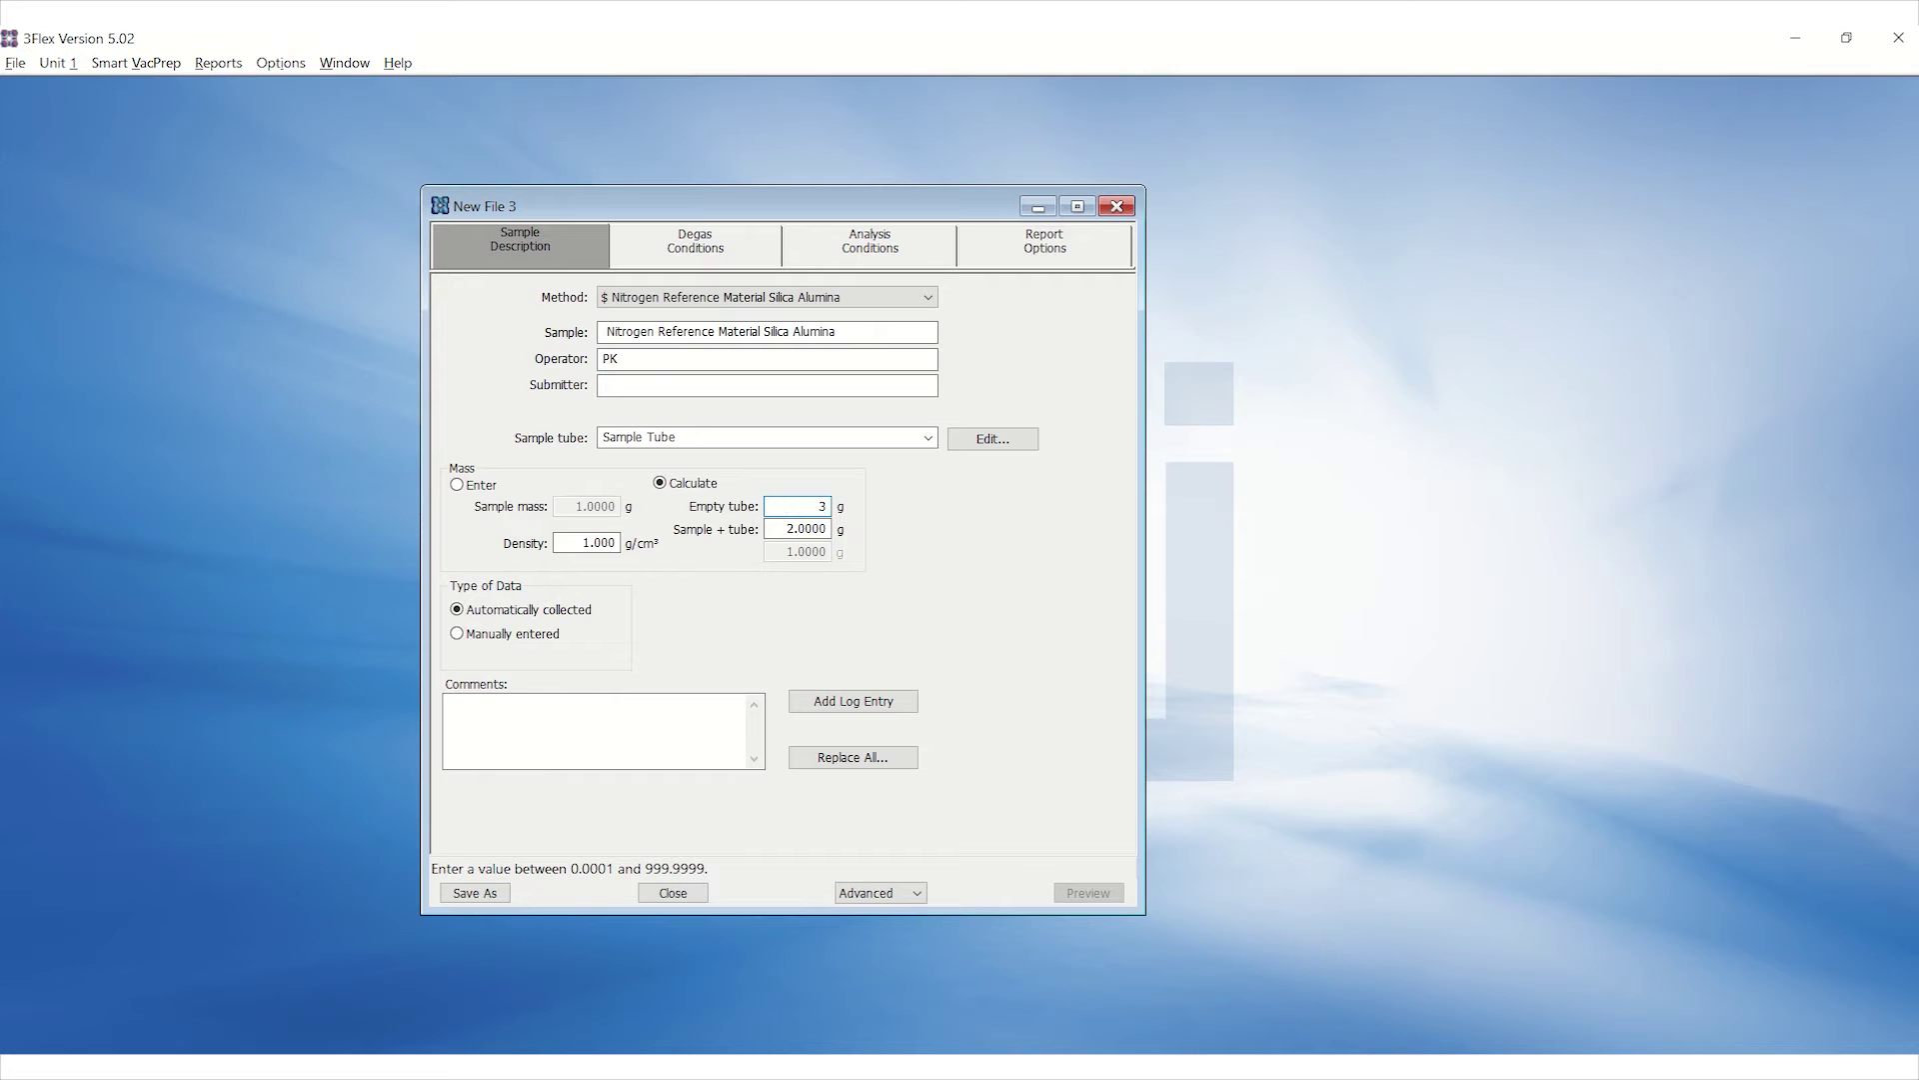
type("6.0494")
key("Tab")
type("36")
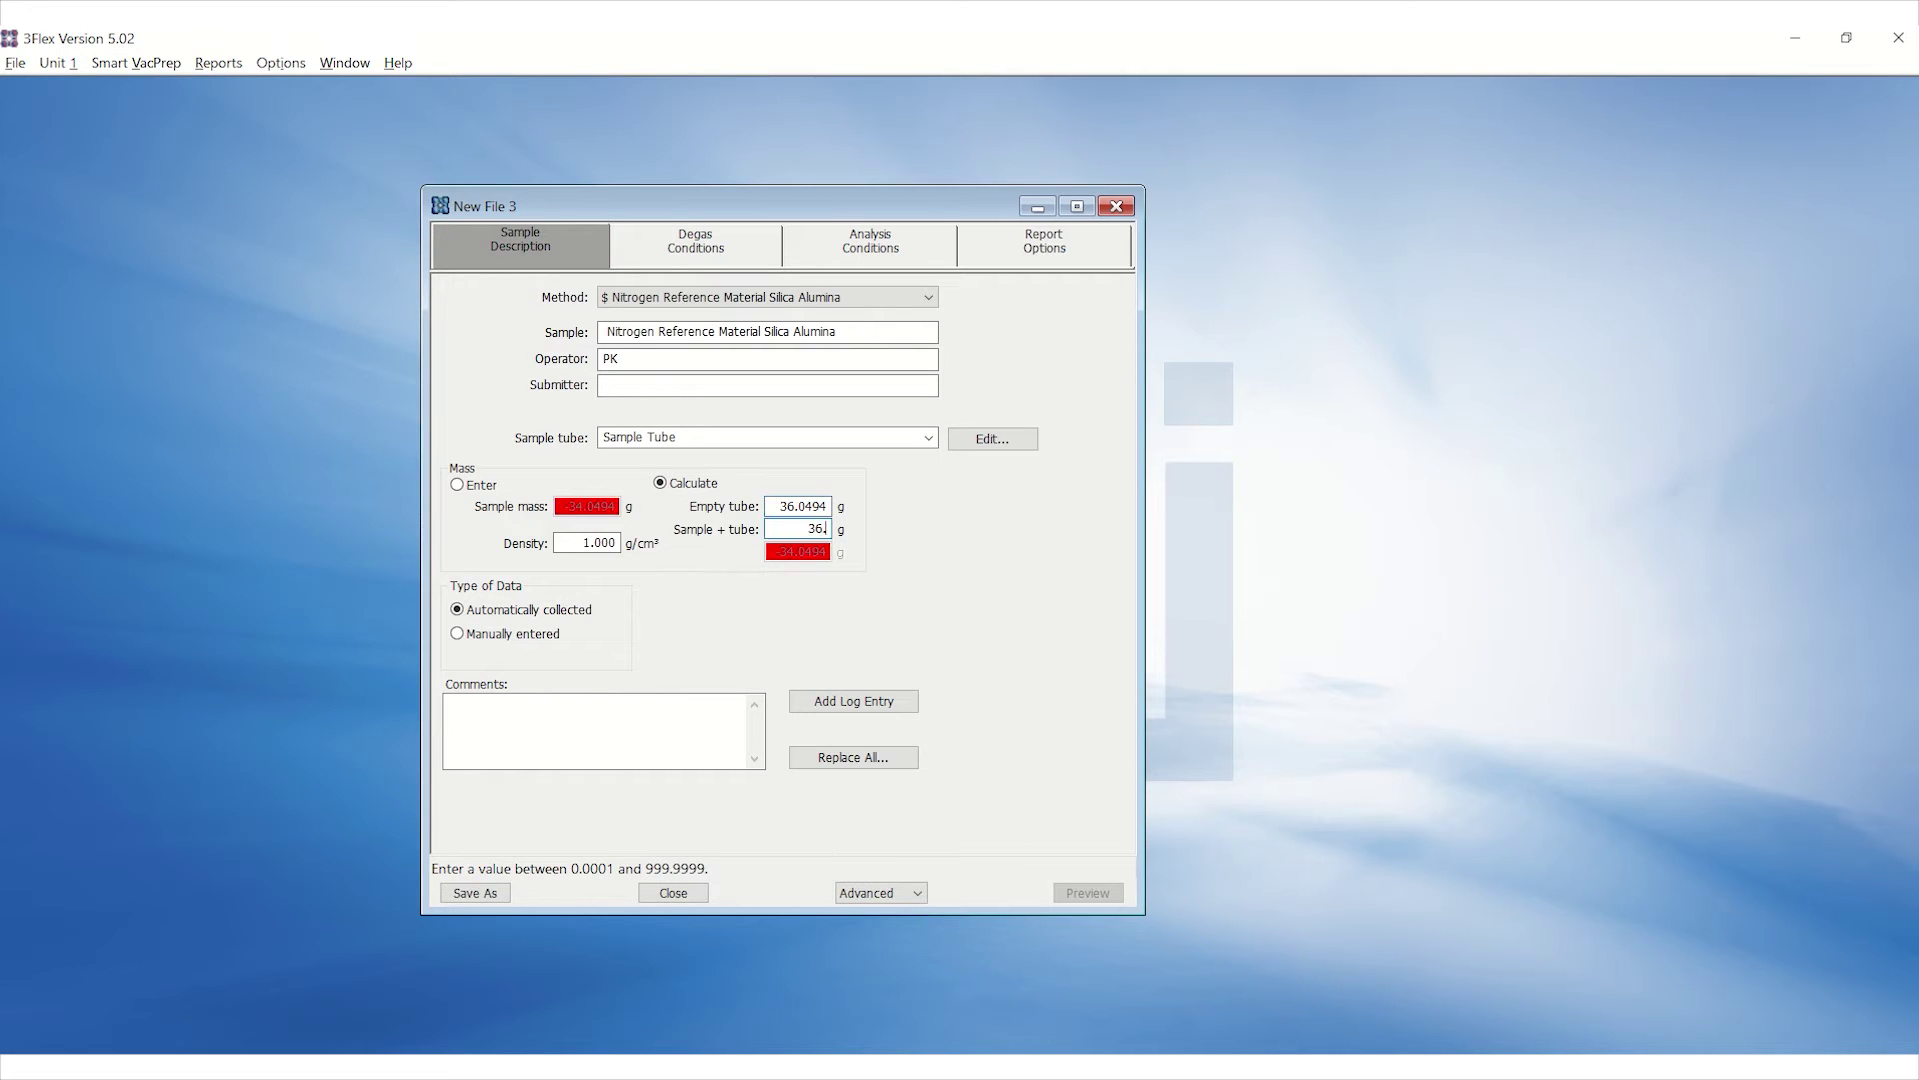
type(".3011")
key("Tab")
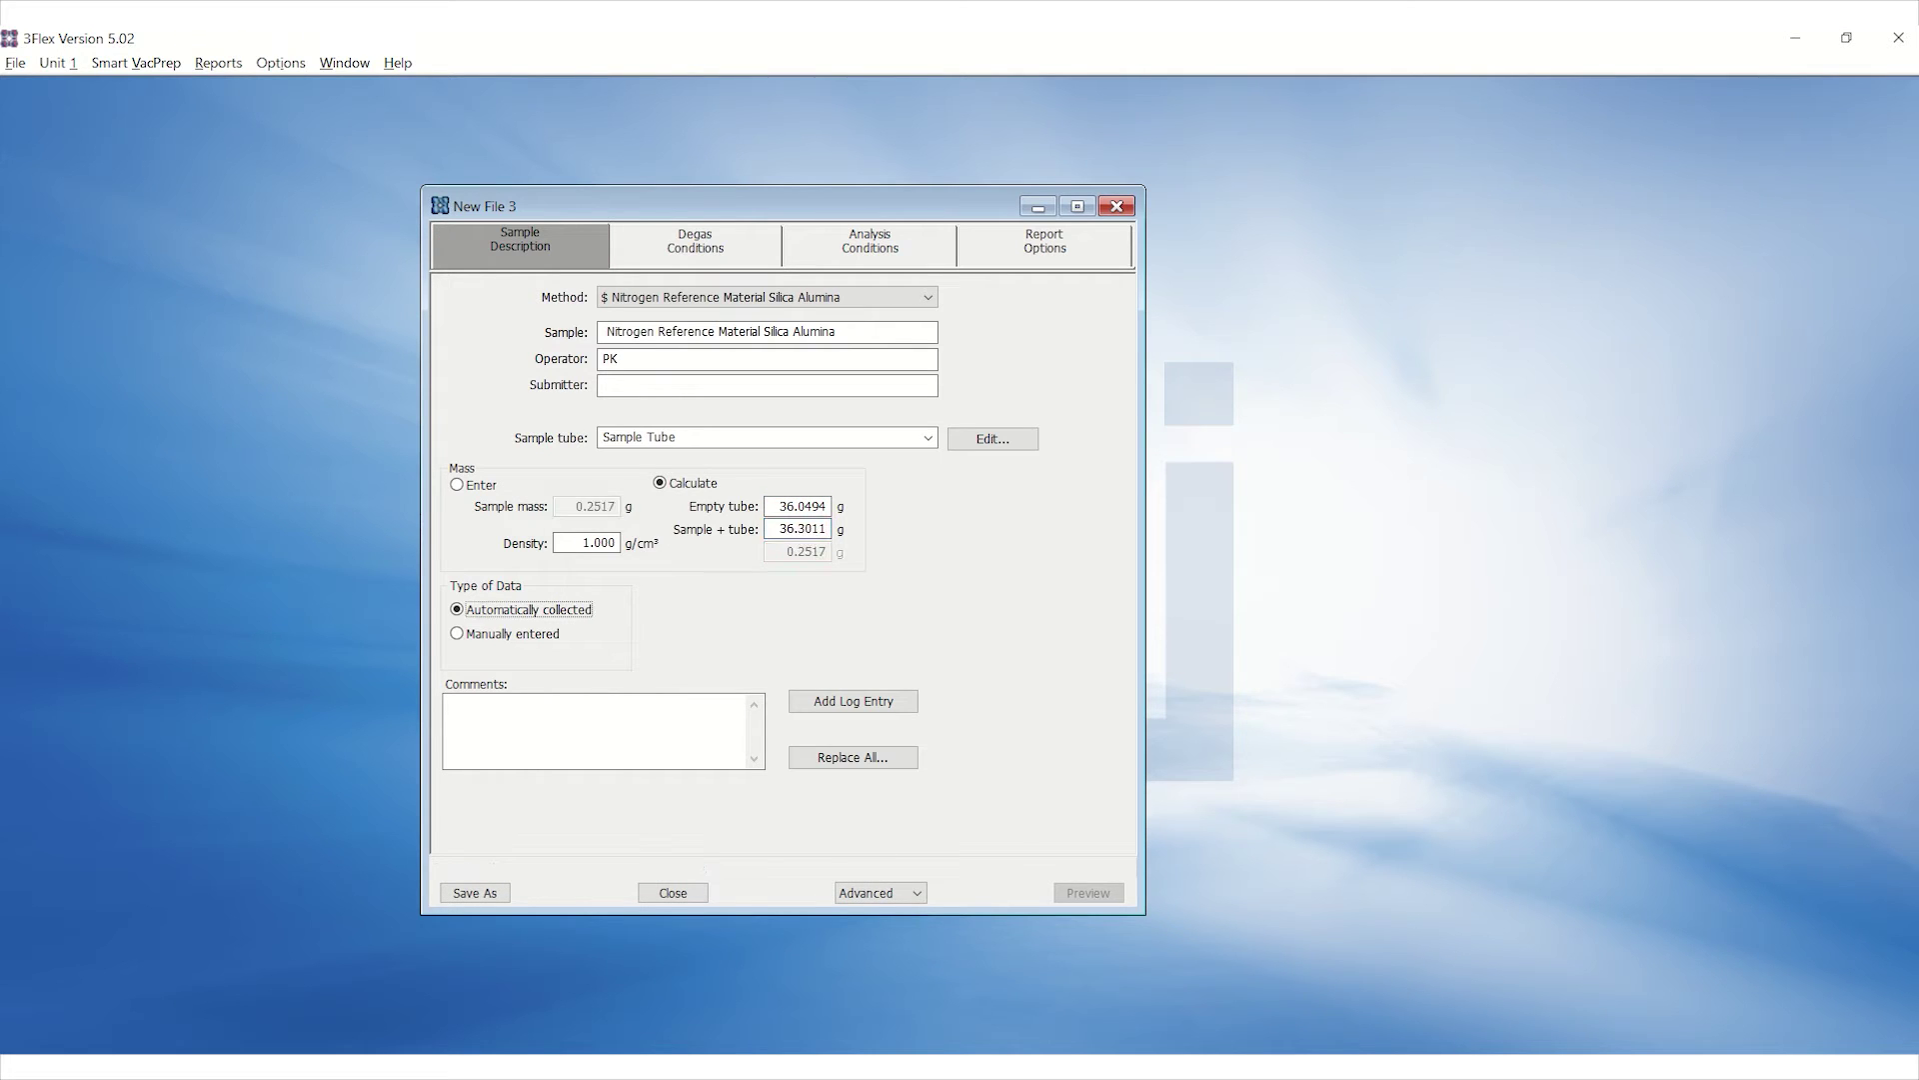
- Comment the SiAl Lot A-501-51 reference values: BET 208/214 ± 6 m²/g, pore volume 0.62 ± 0.08 cc/g
left_click(645, 720)
type("SiAl Lot A-501-51 ")
type("SP BET 208")
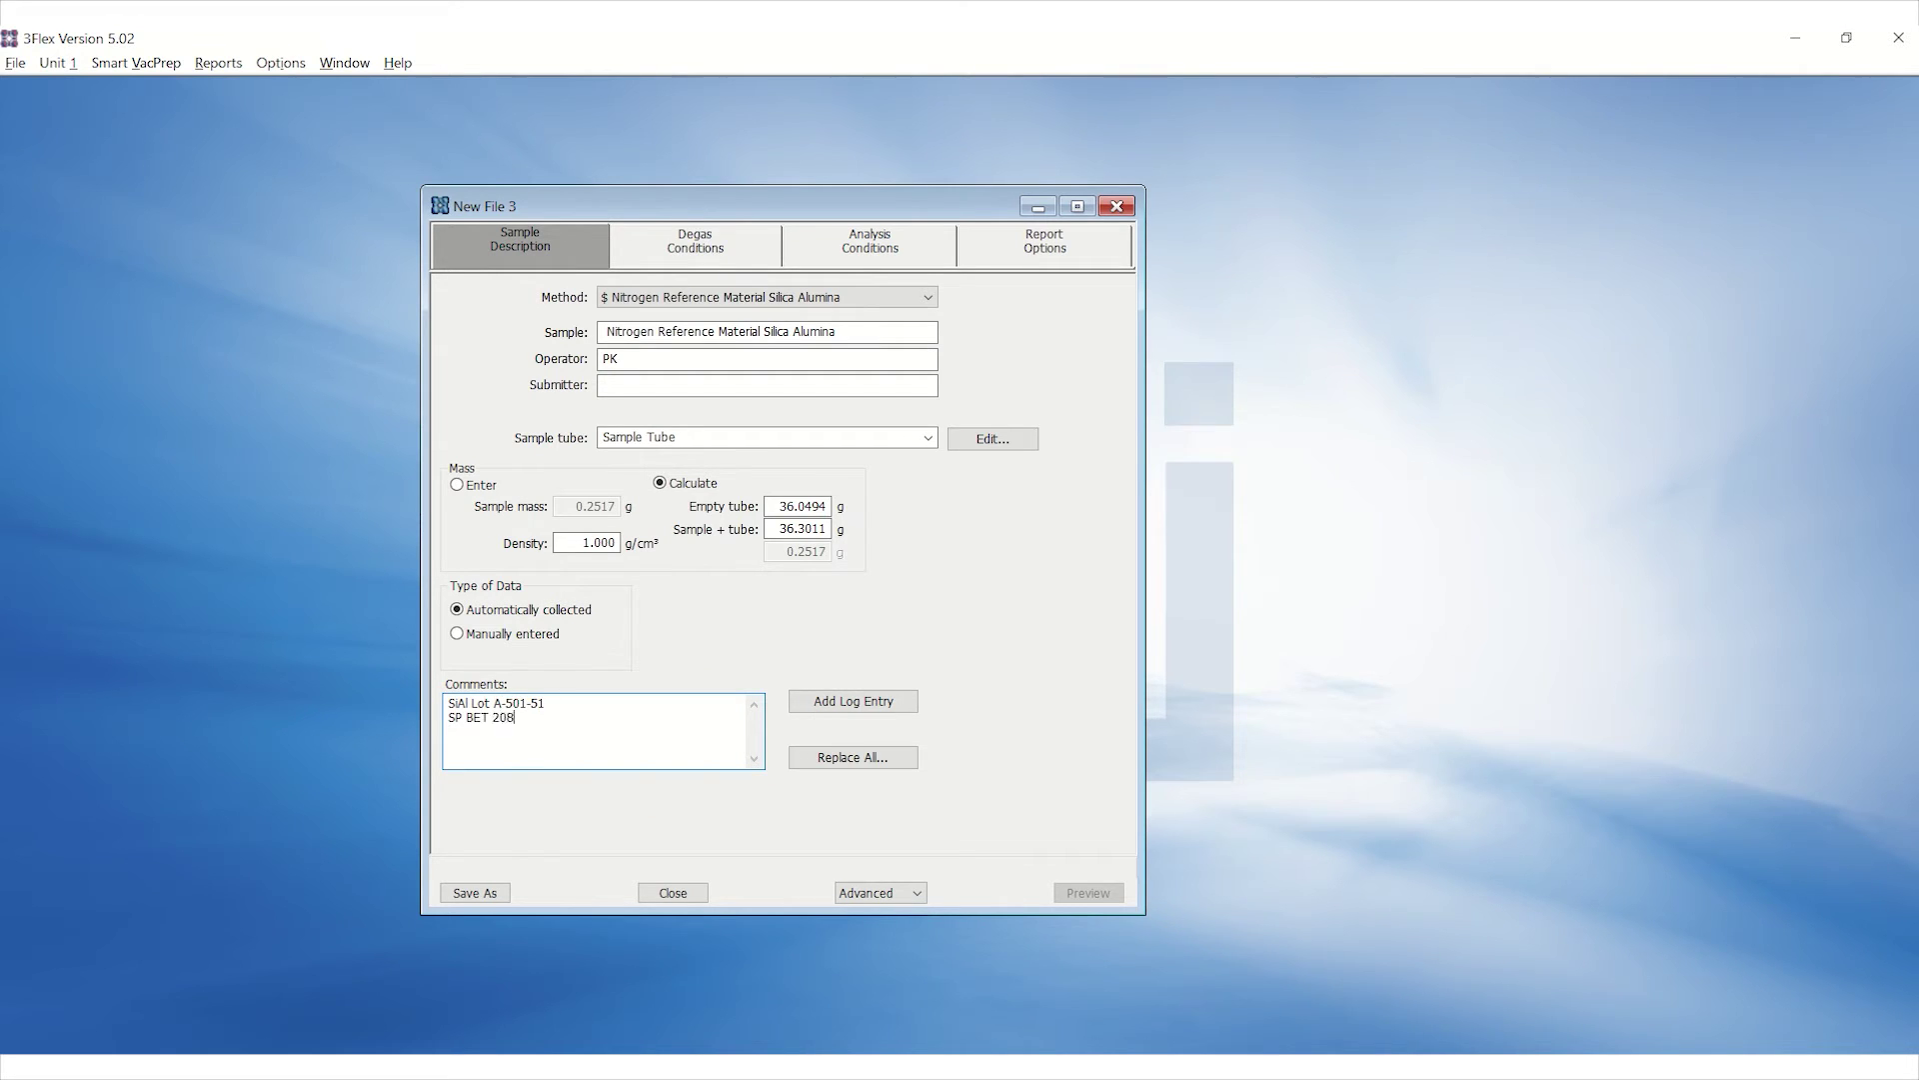
type(" +/- 6 m2/g MP BET 214 +/- 6 m2/g")
key("Return")
type("Adsorption Pore Volume 0.62 +/-")
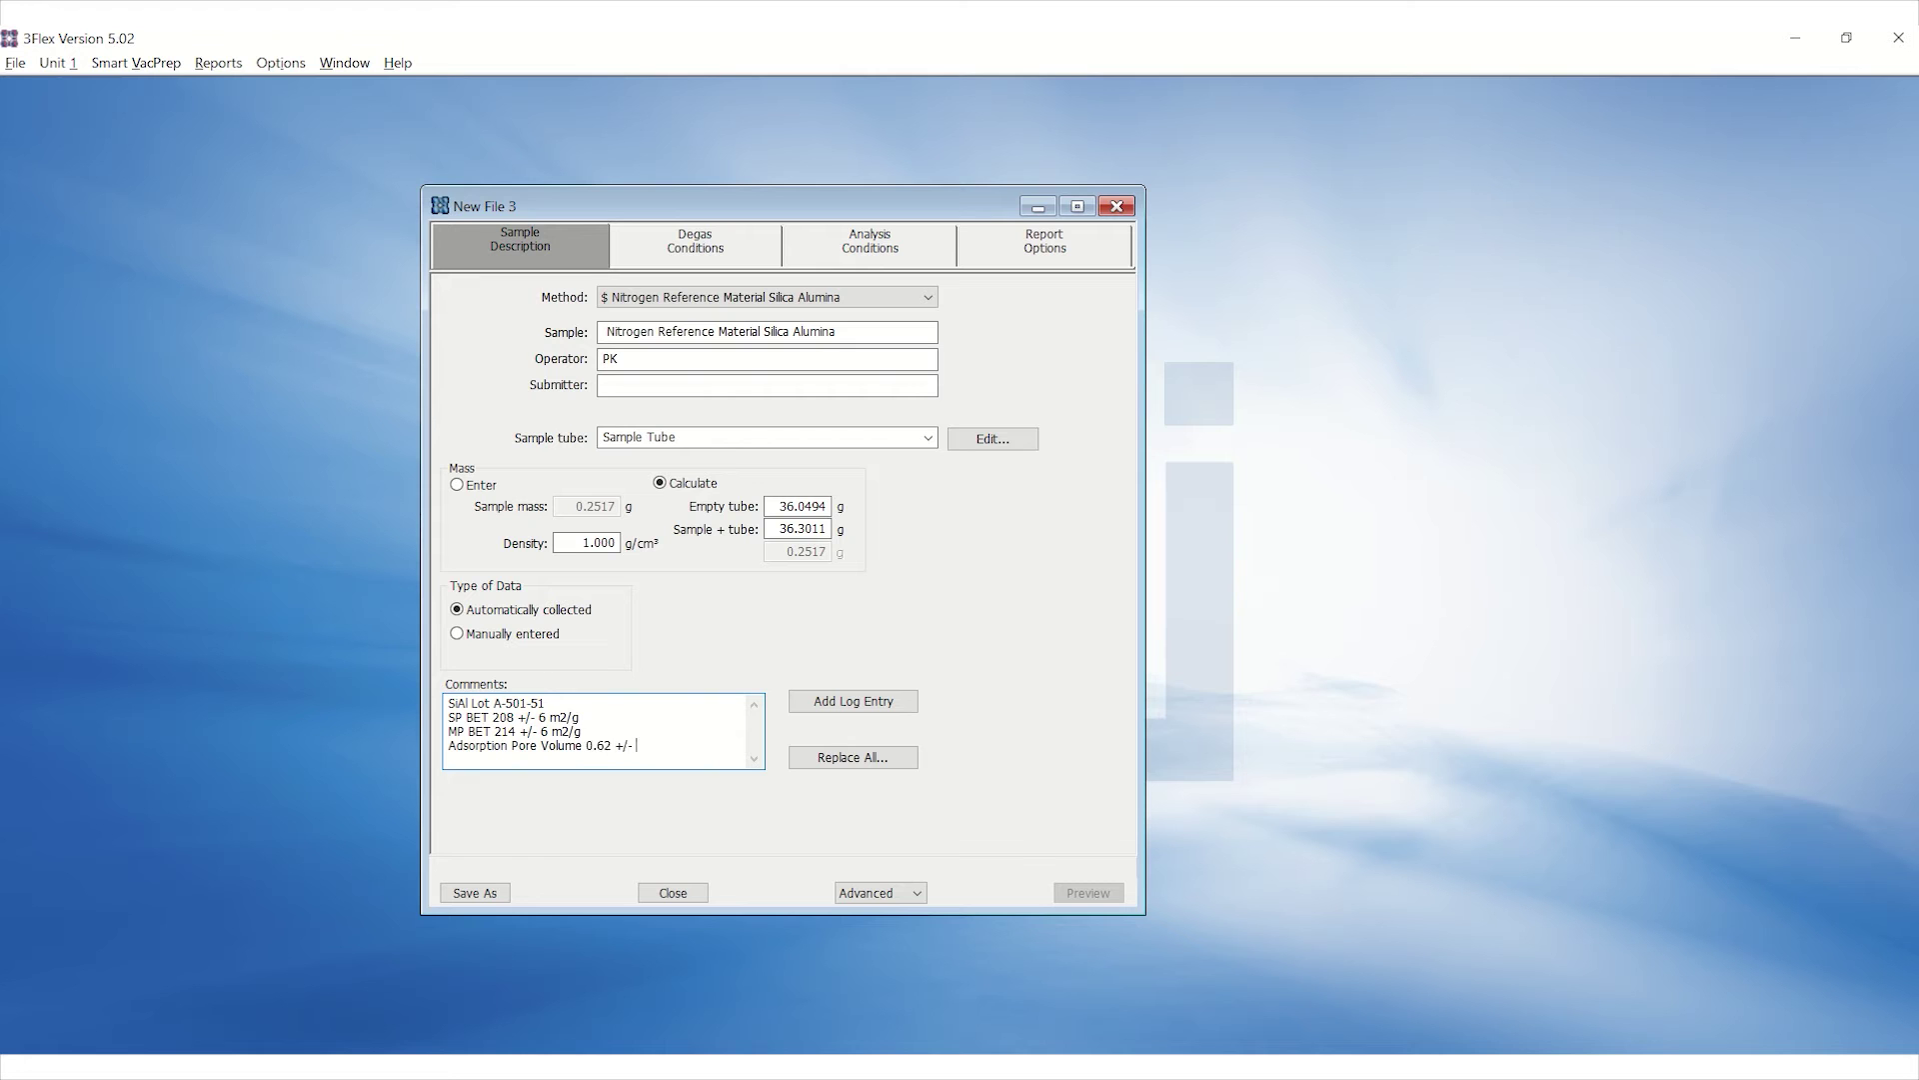
type(" 0.08 cc/g")
key("Return")
type("Average Pore Diameter 115 +/- 15 A")
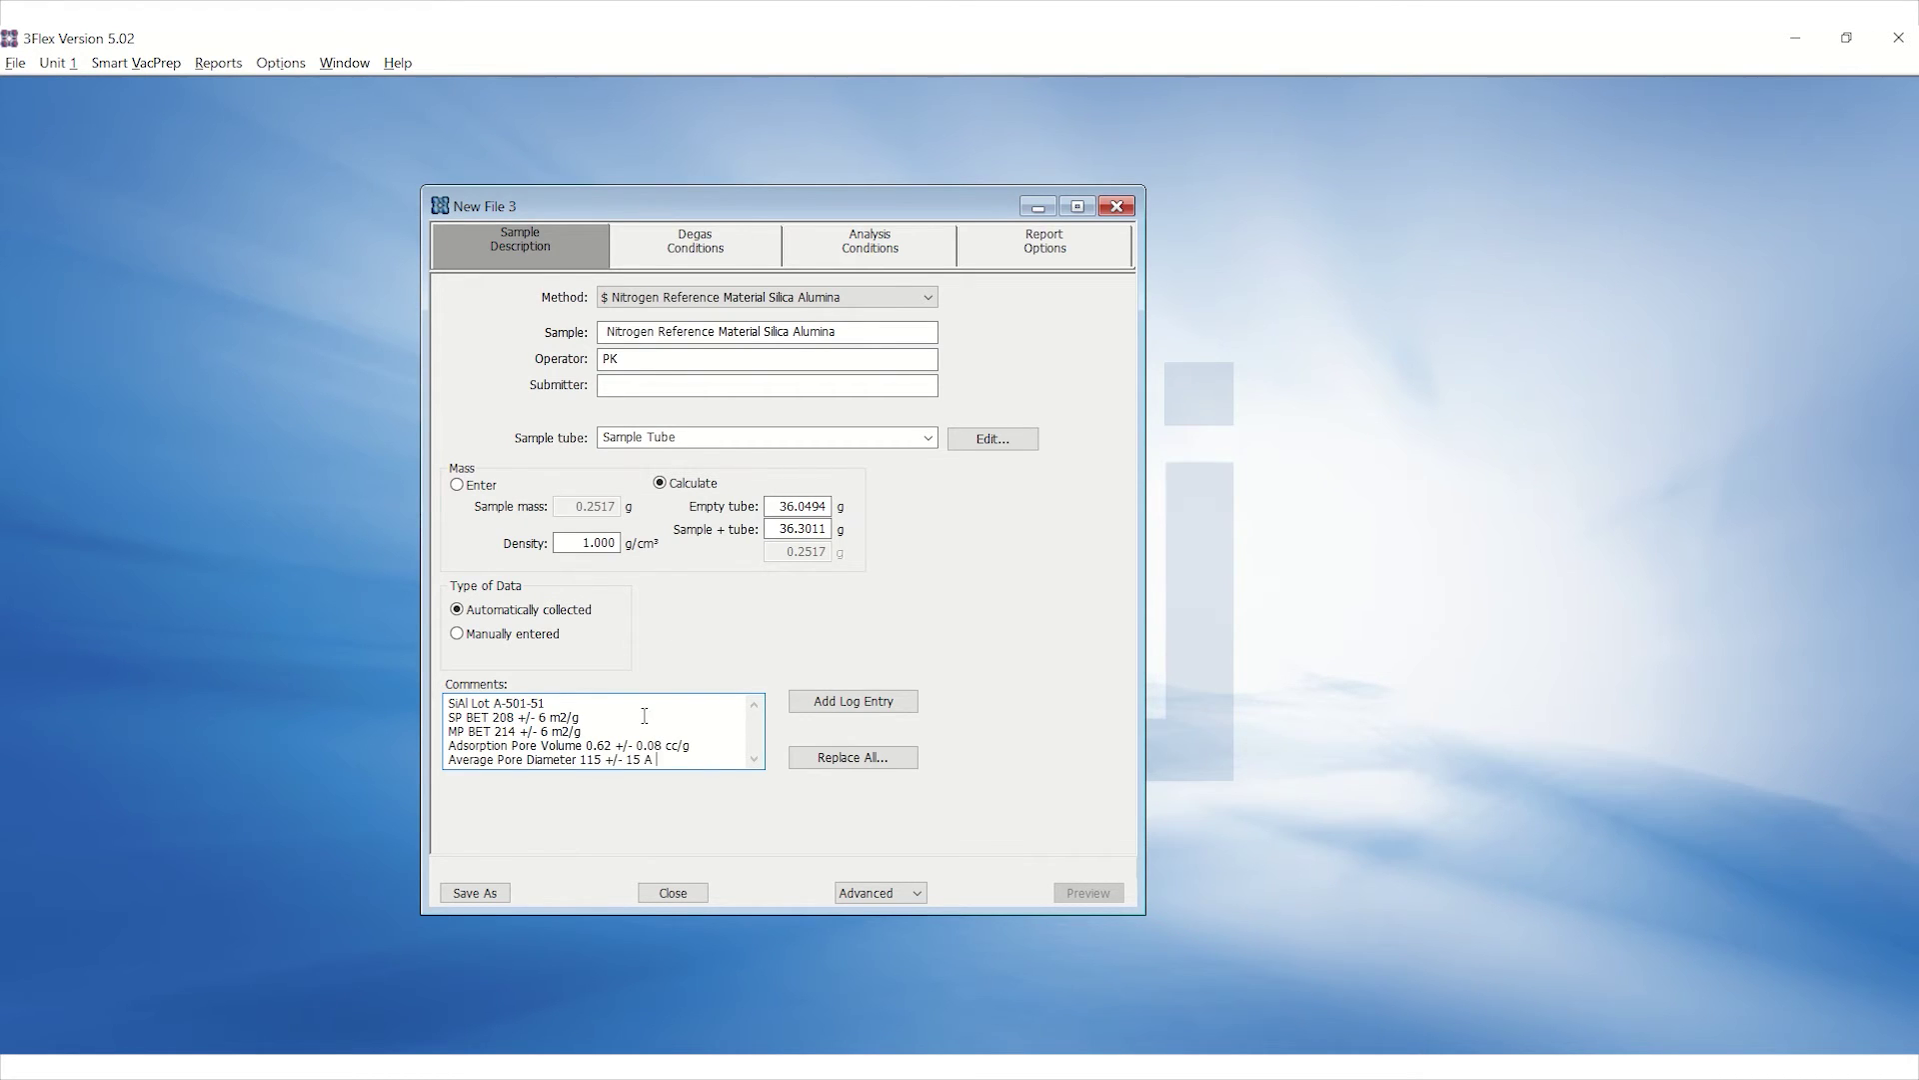
left_click(1066, 244)
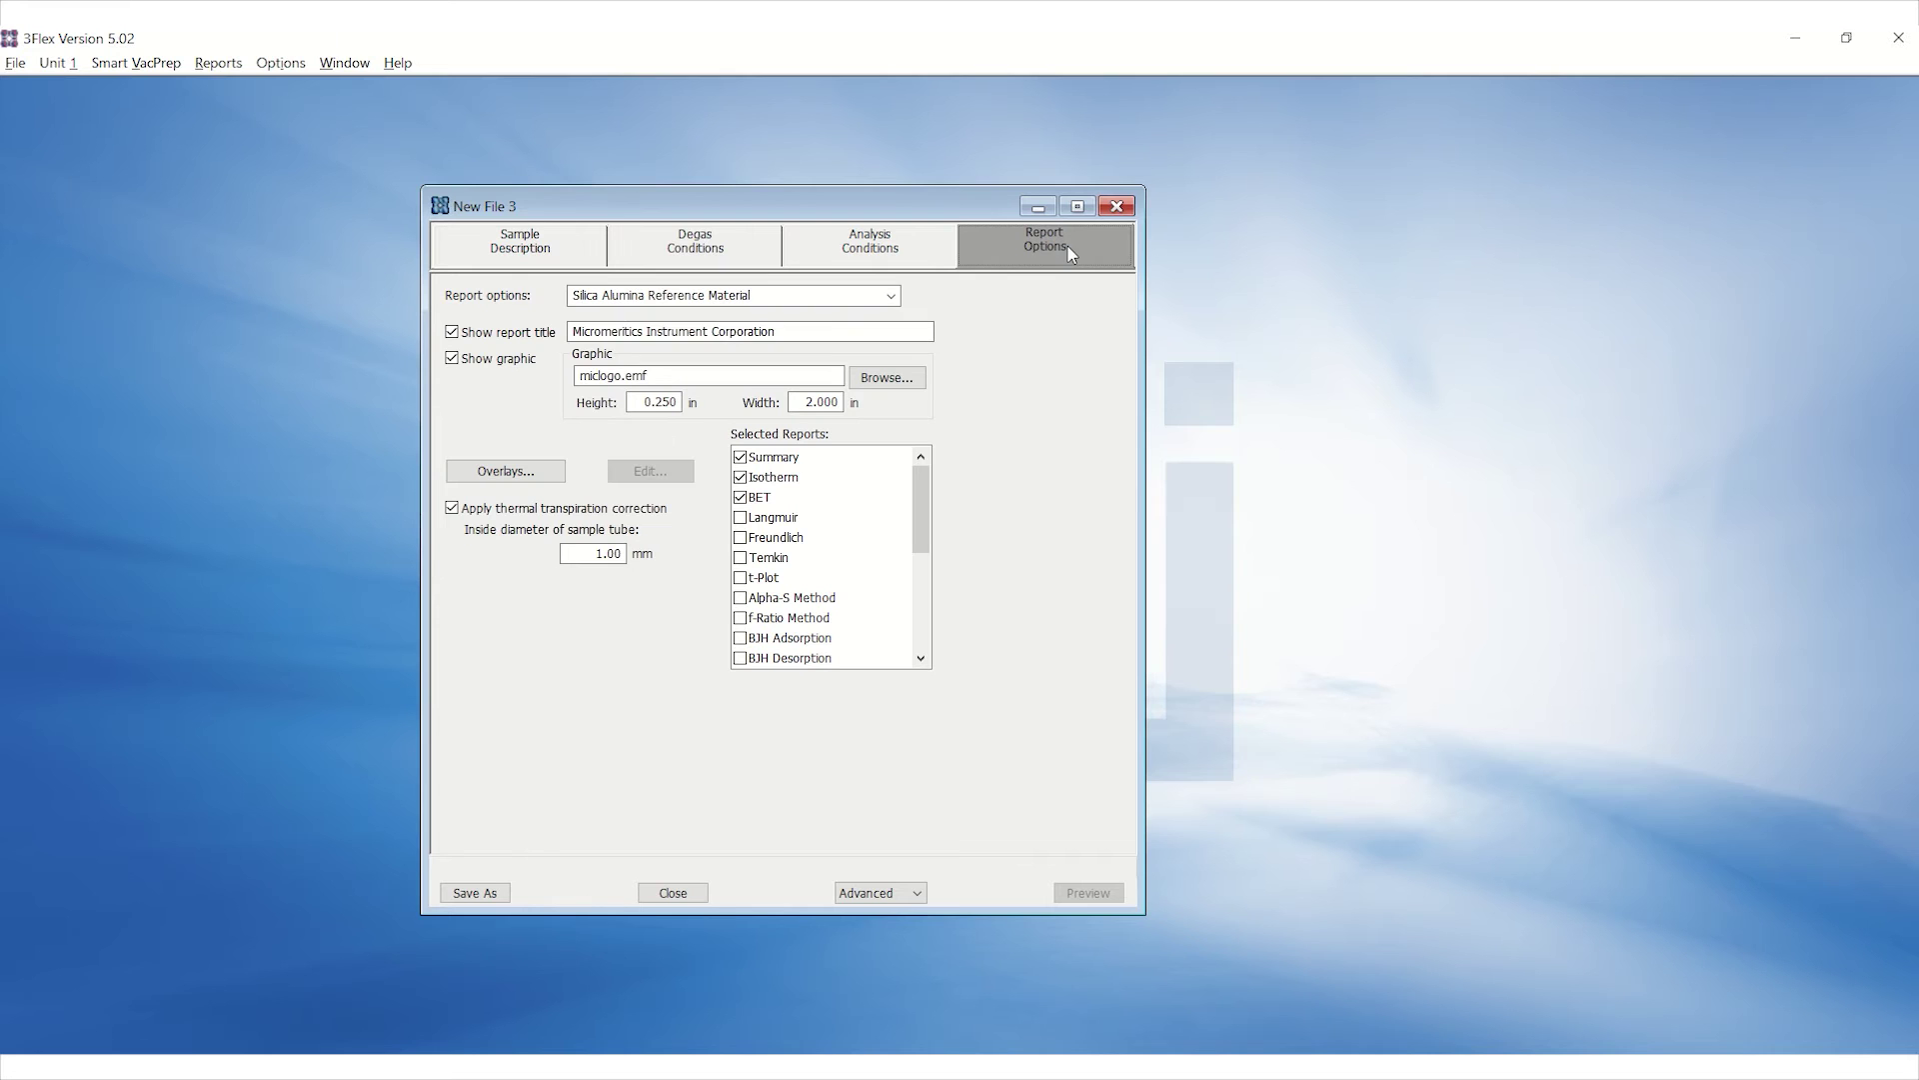
- Include adsorption total pore volume in the Summary report, enable pass/fail items 1–4, and turn on item 1's upper limit
double_click(778, 457)
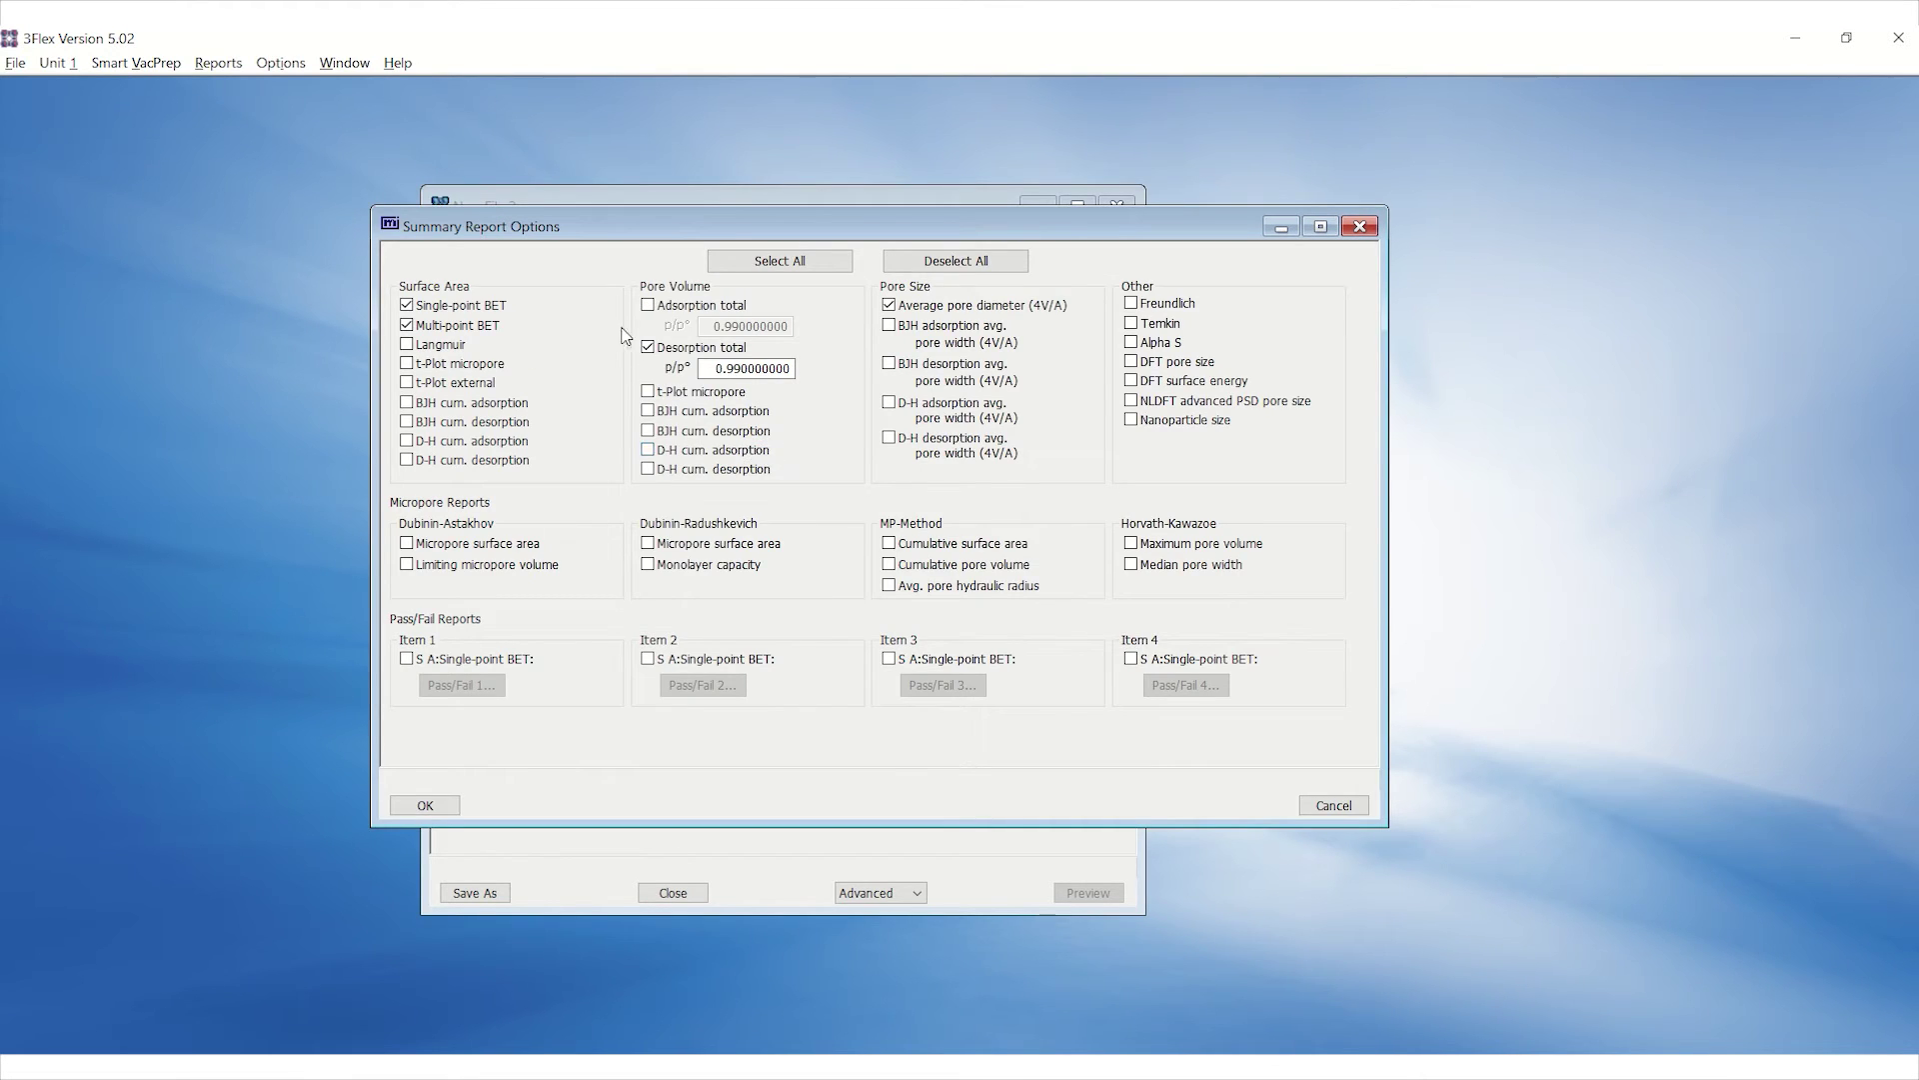
left_click(668, 307)
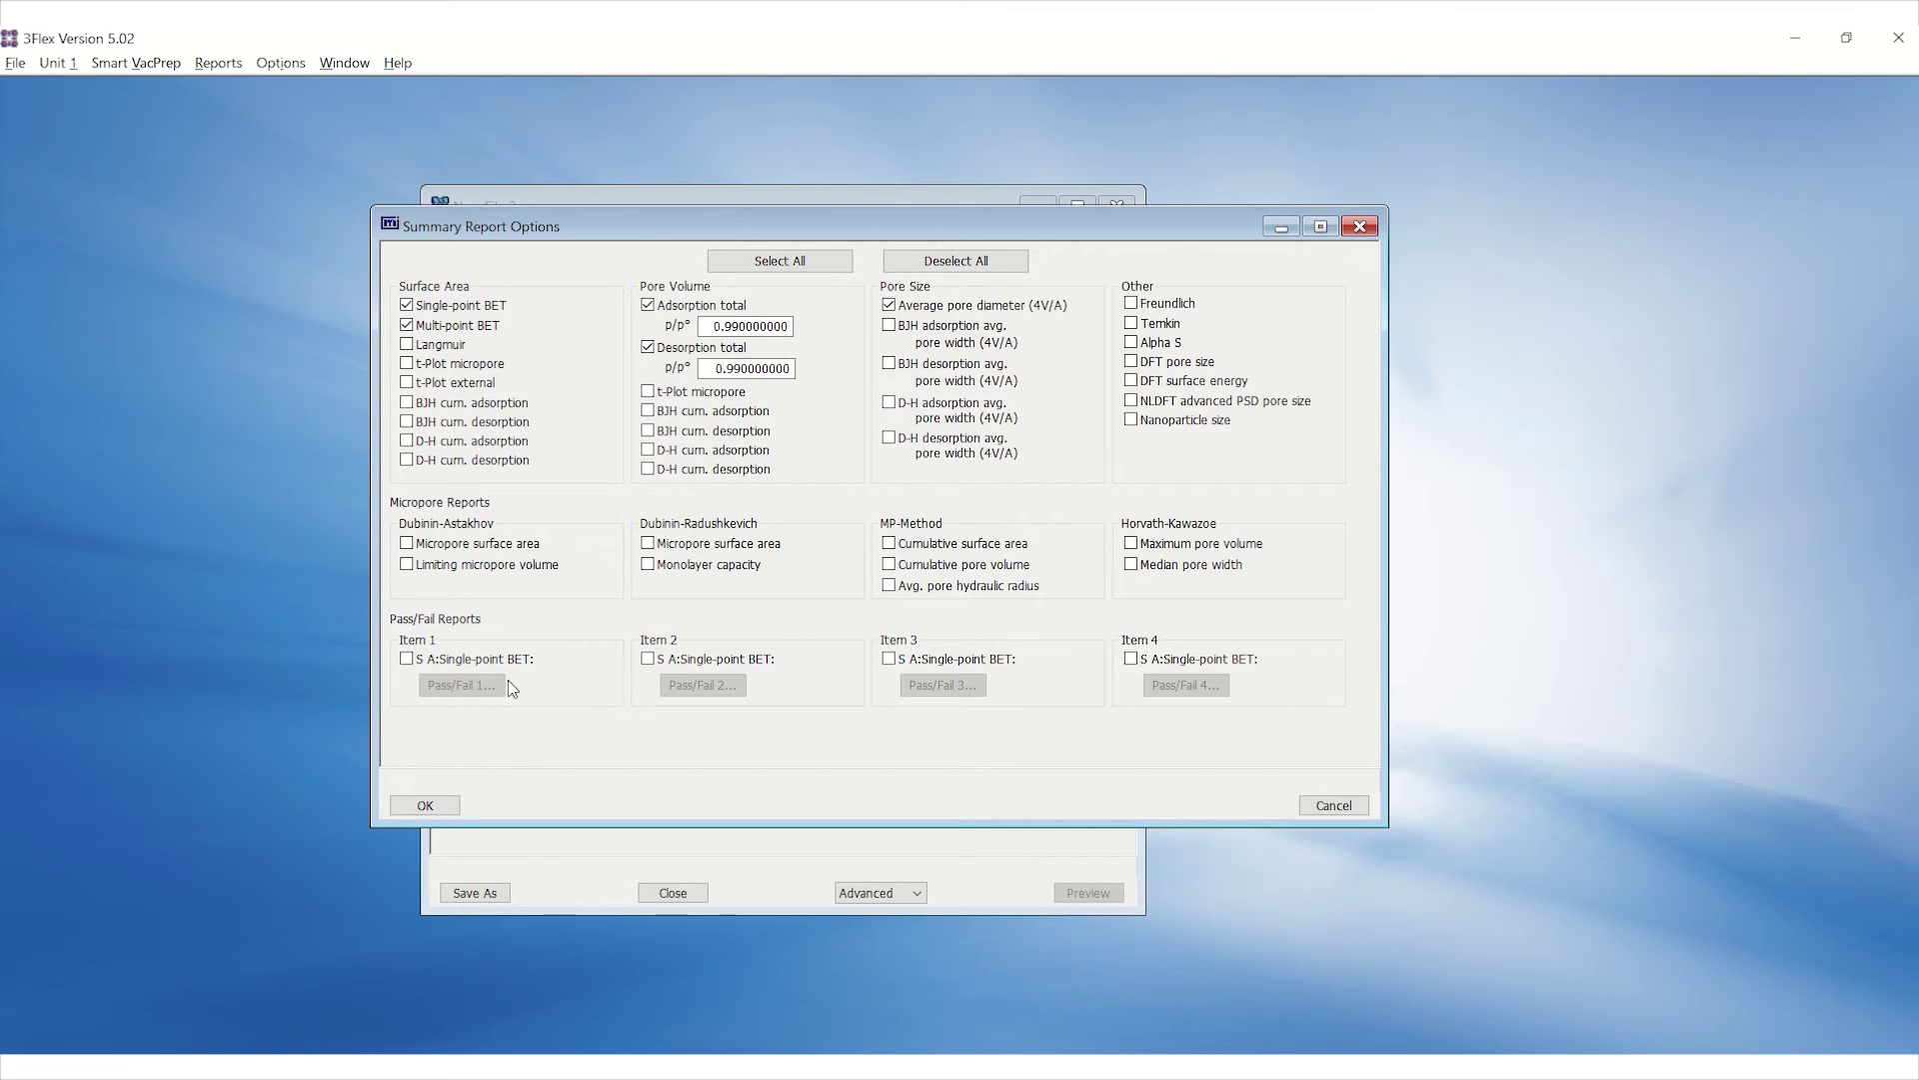
left_click(477, 658)
left_click(692, 662)
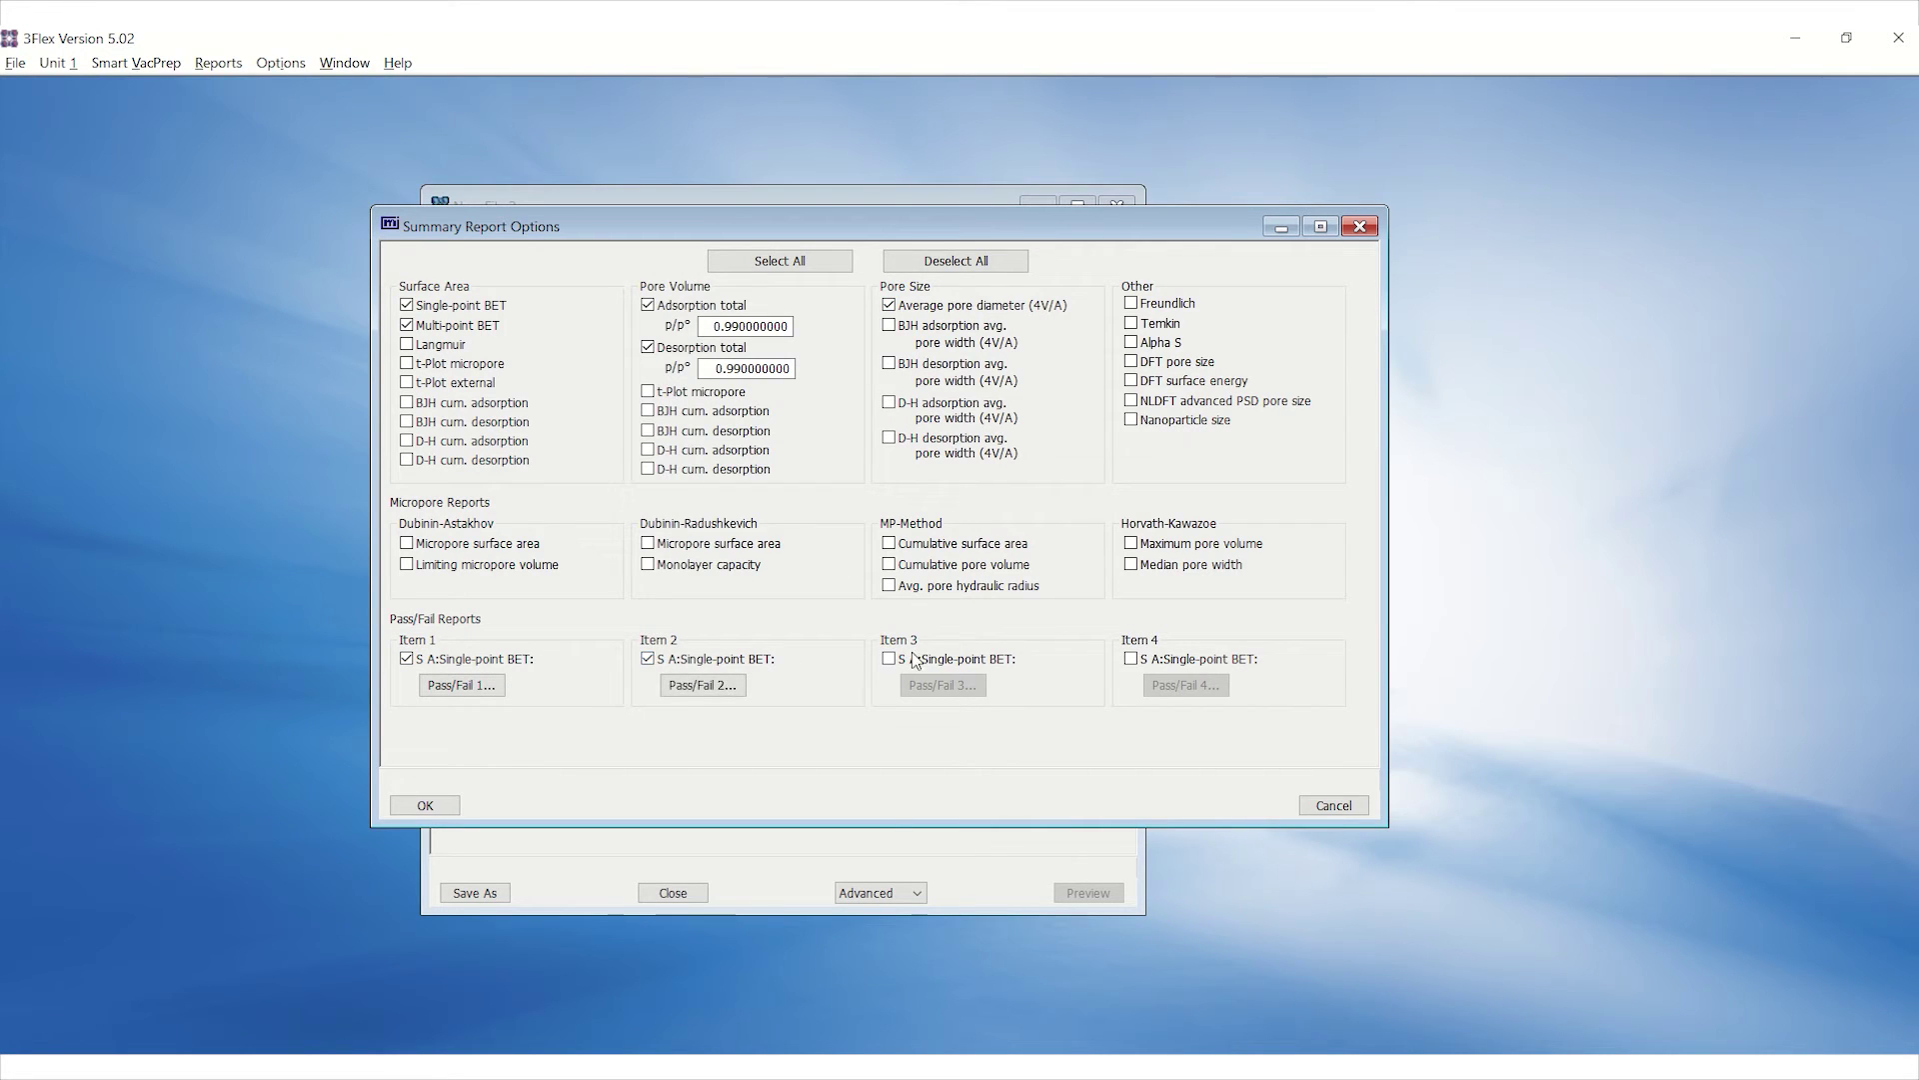
left_click(920, 662)
left_click(1158, 664)
left_click(466, 686)
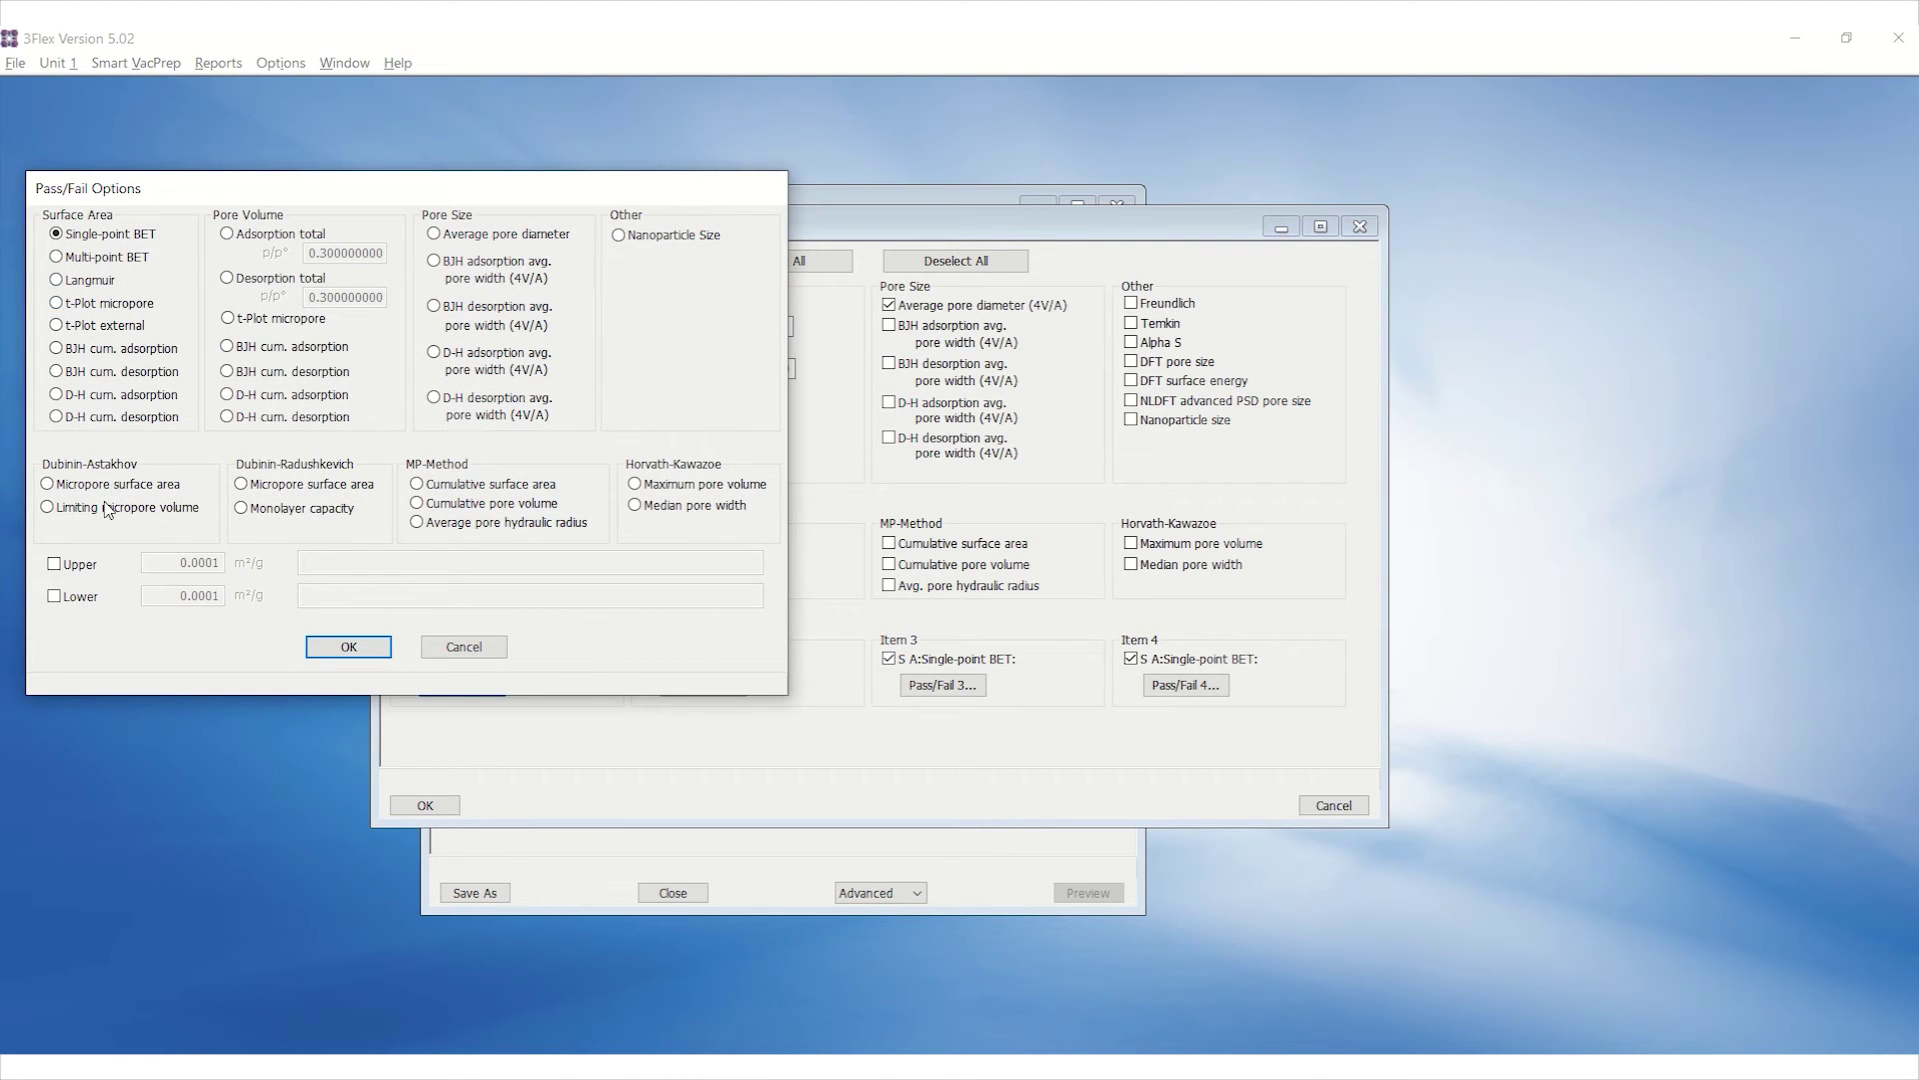
left_click(88, 566)
- Set pass/fail item 1 limits to 214 upper and 202 lower m²/g, both labelled SiAl Lot A-501-51
left_click(90, 597)
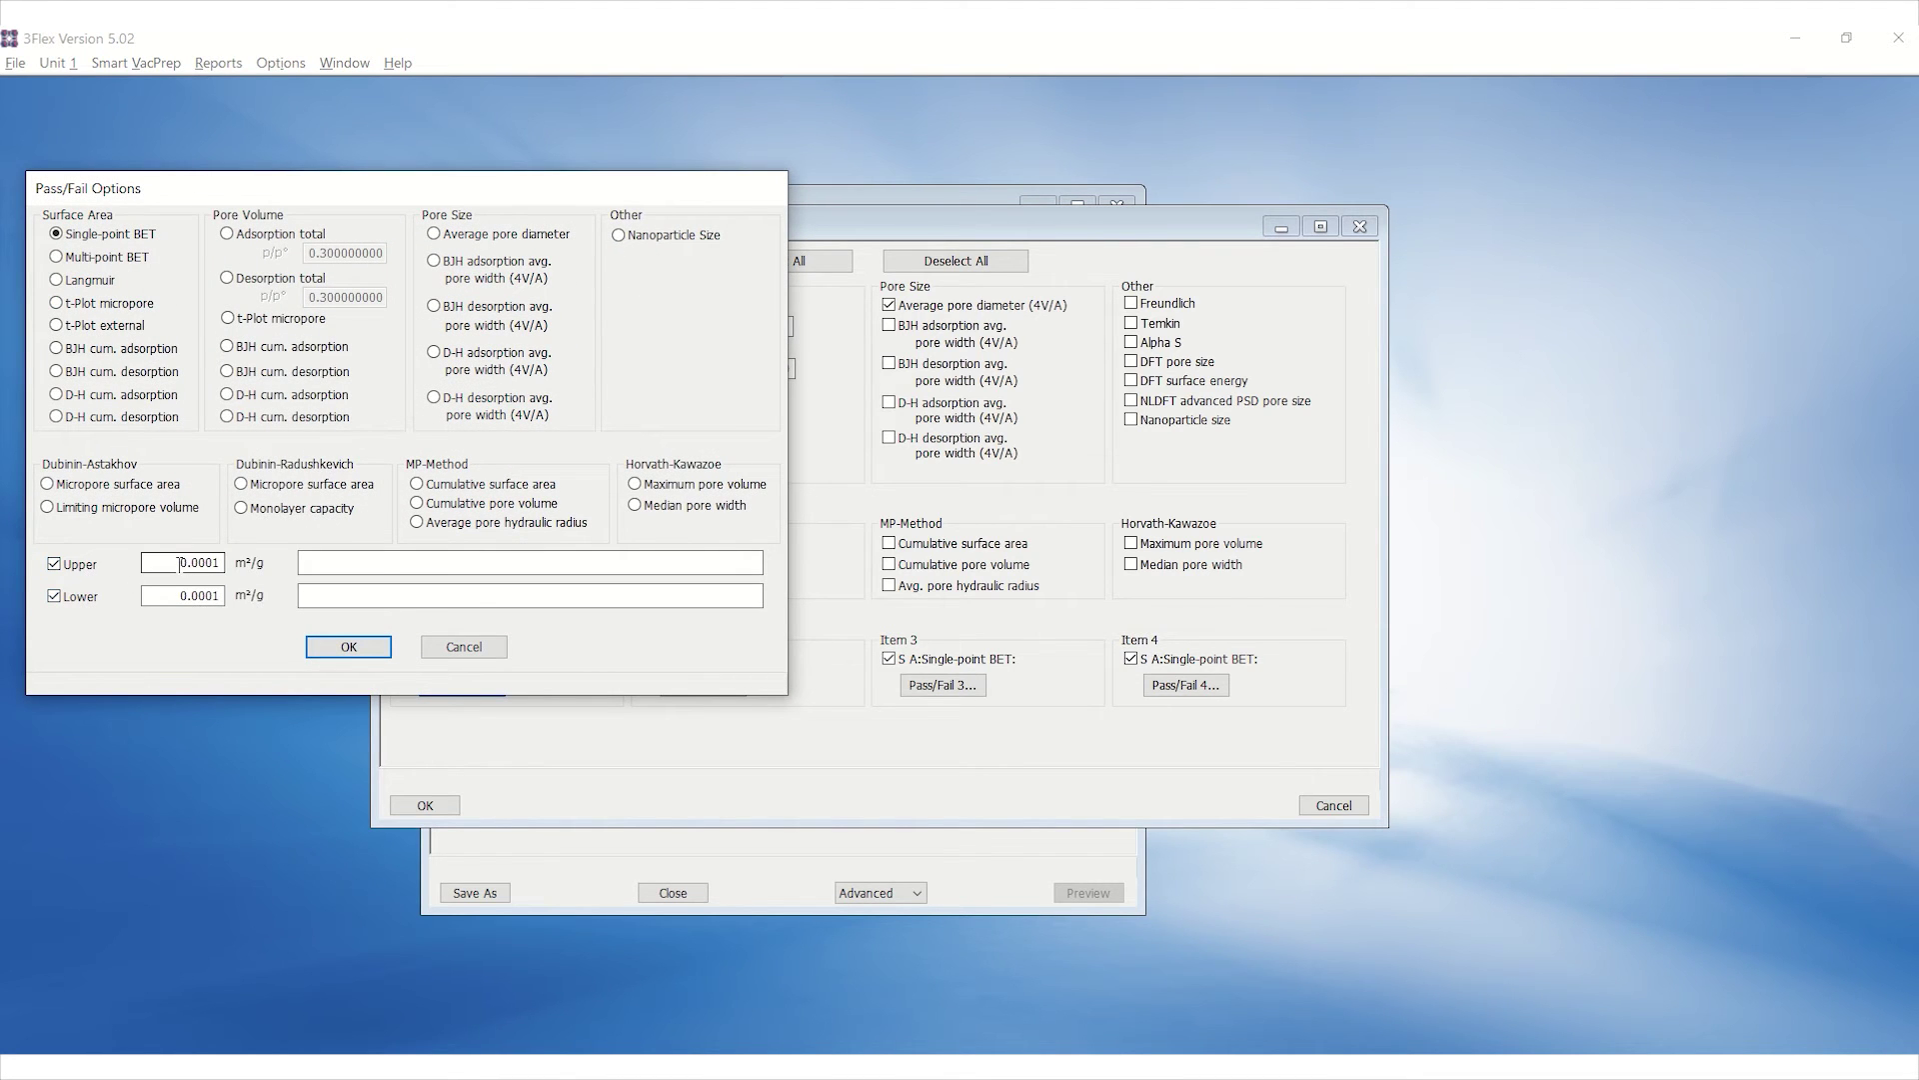
double_click(182, 560)
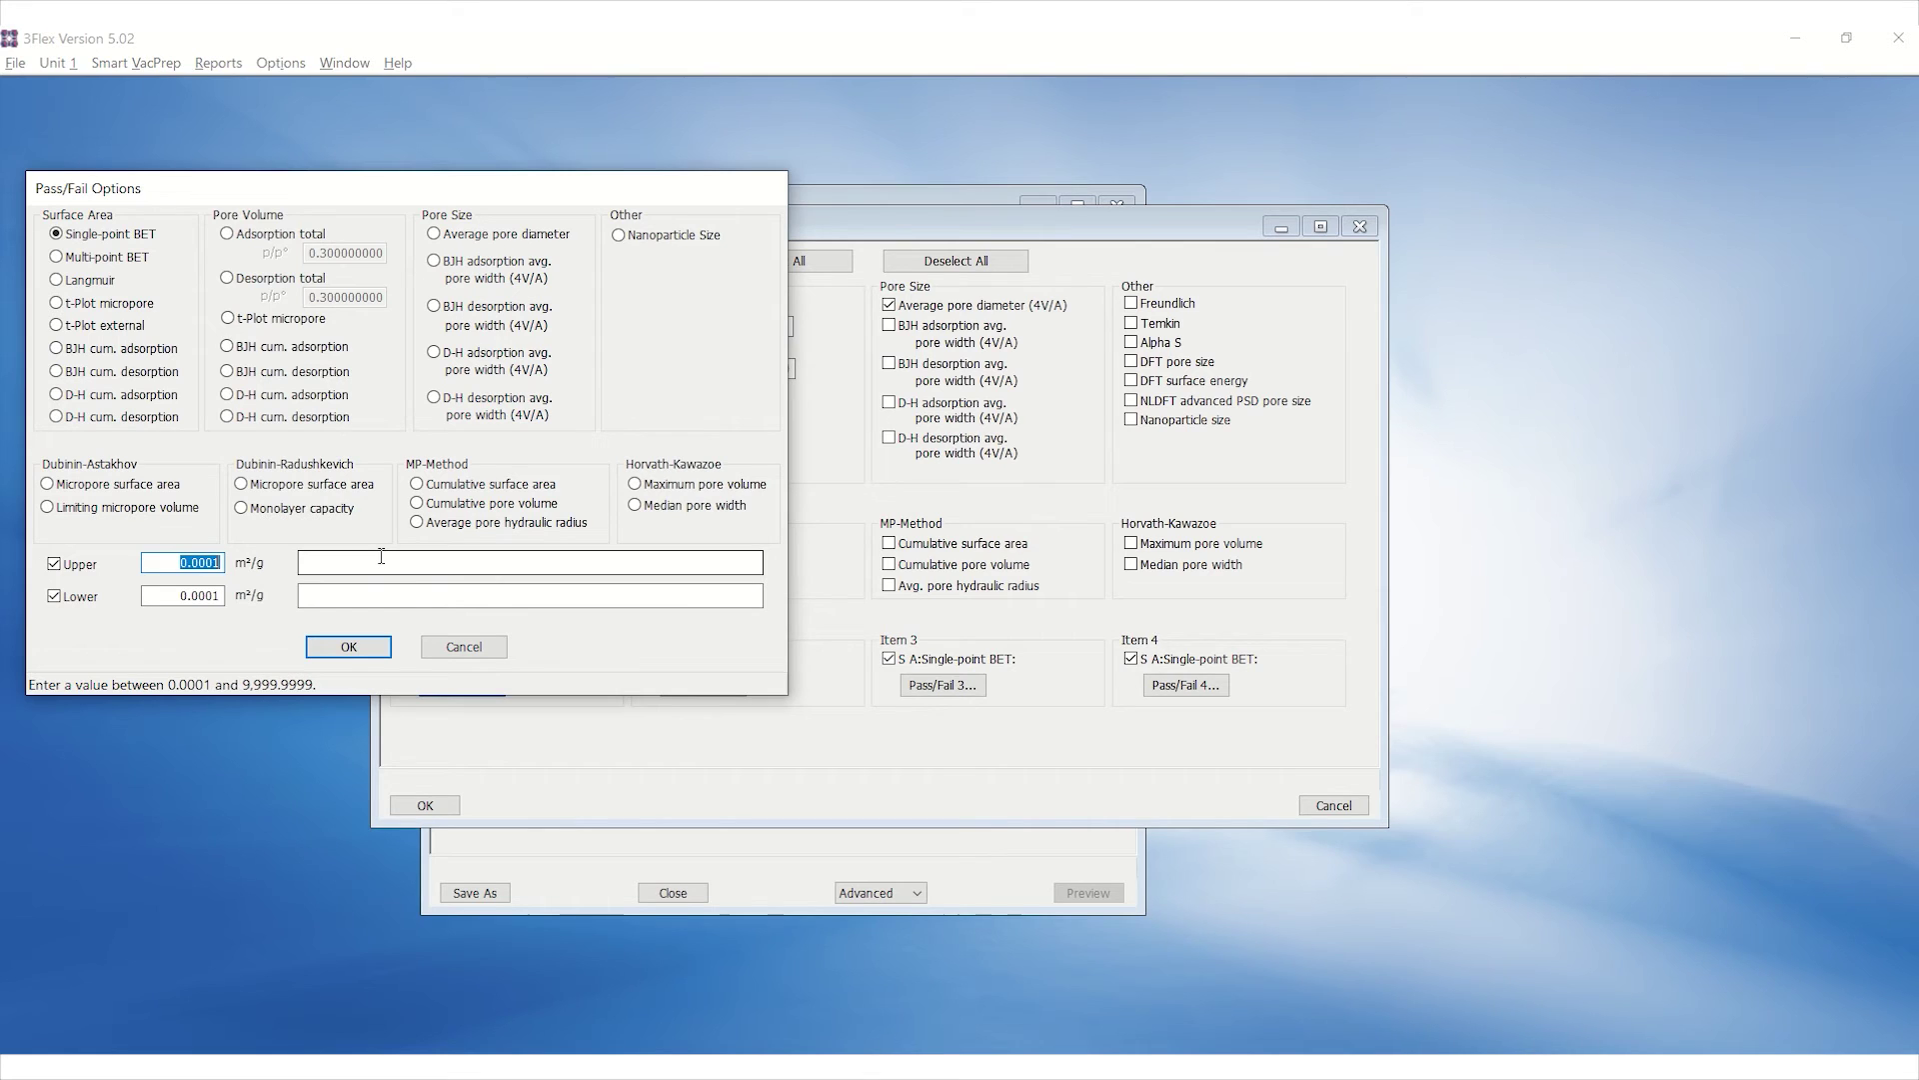
type("214")
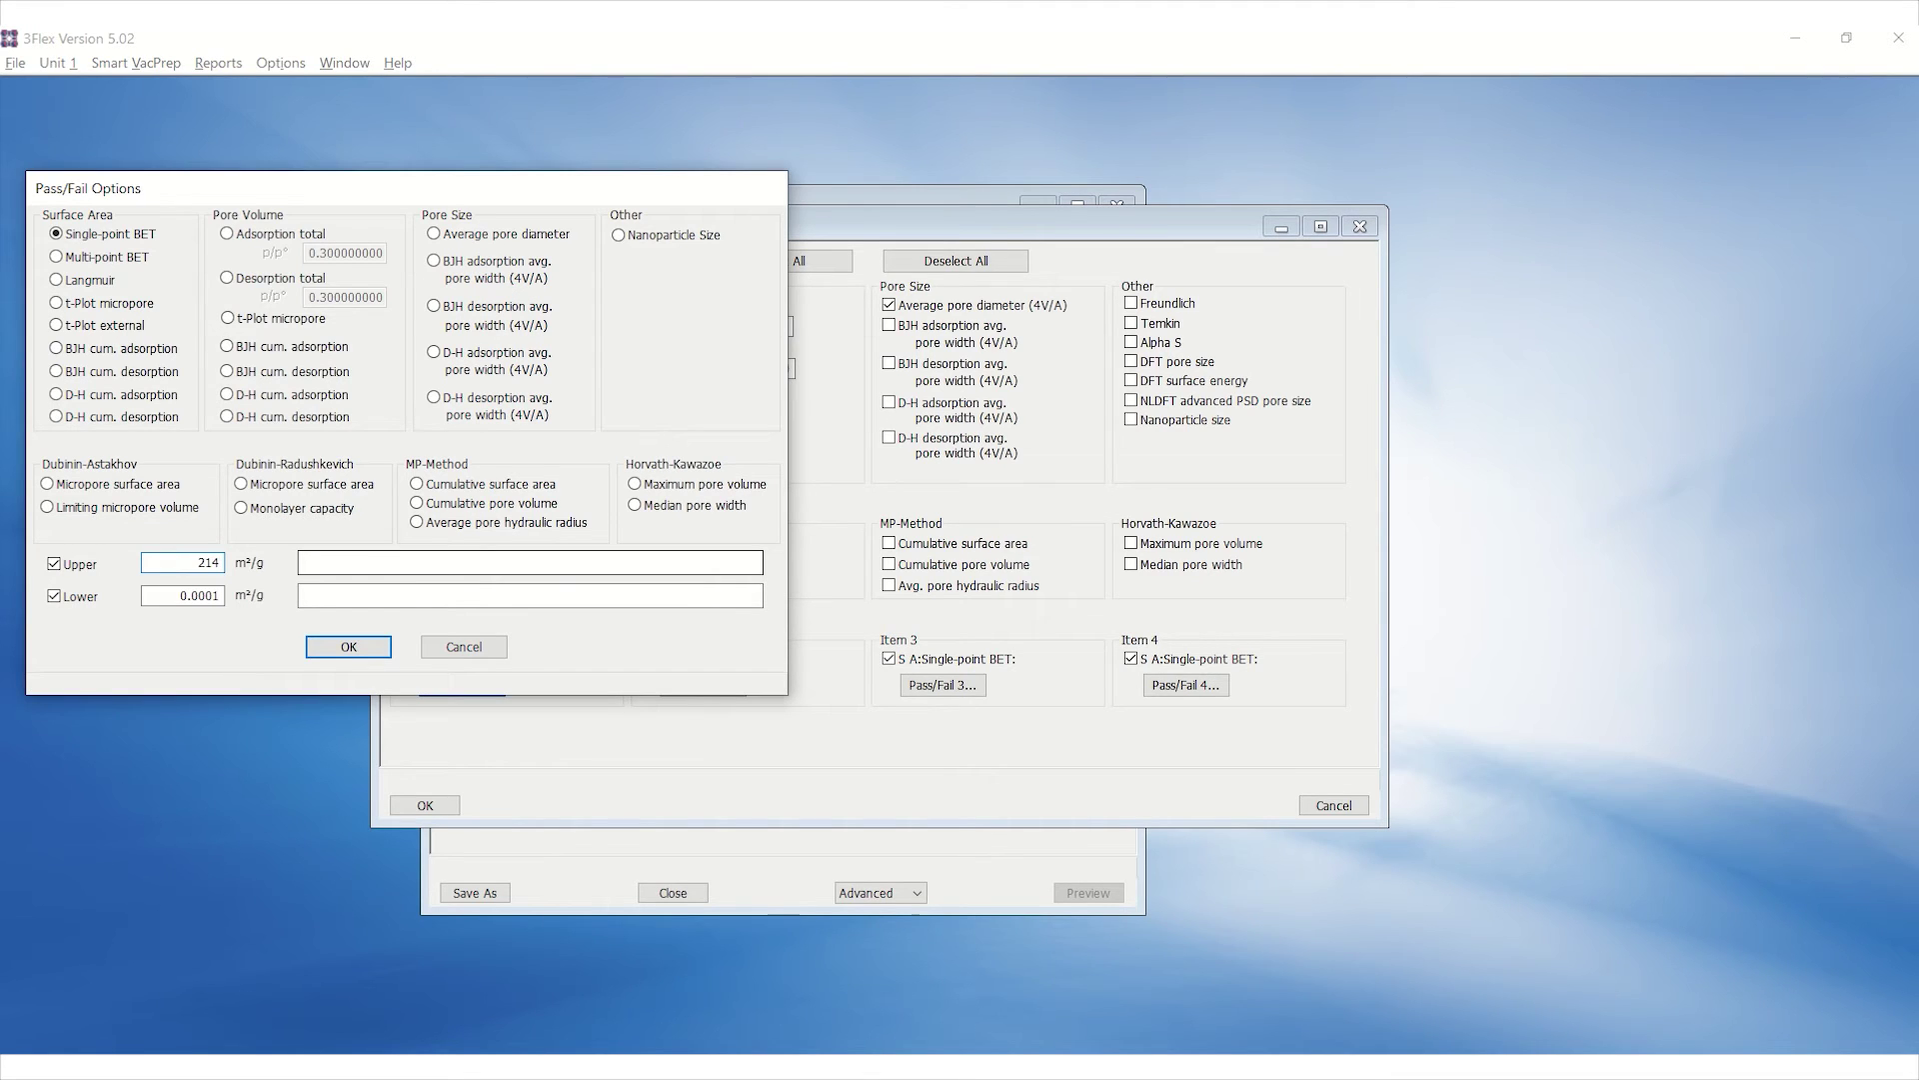
key("Tab")
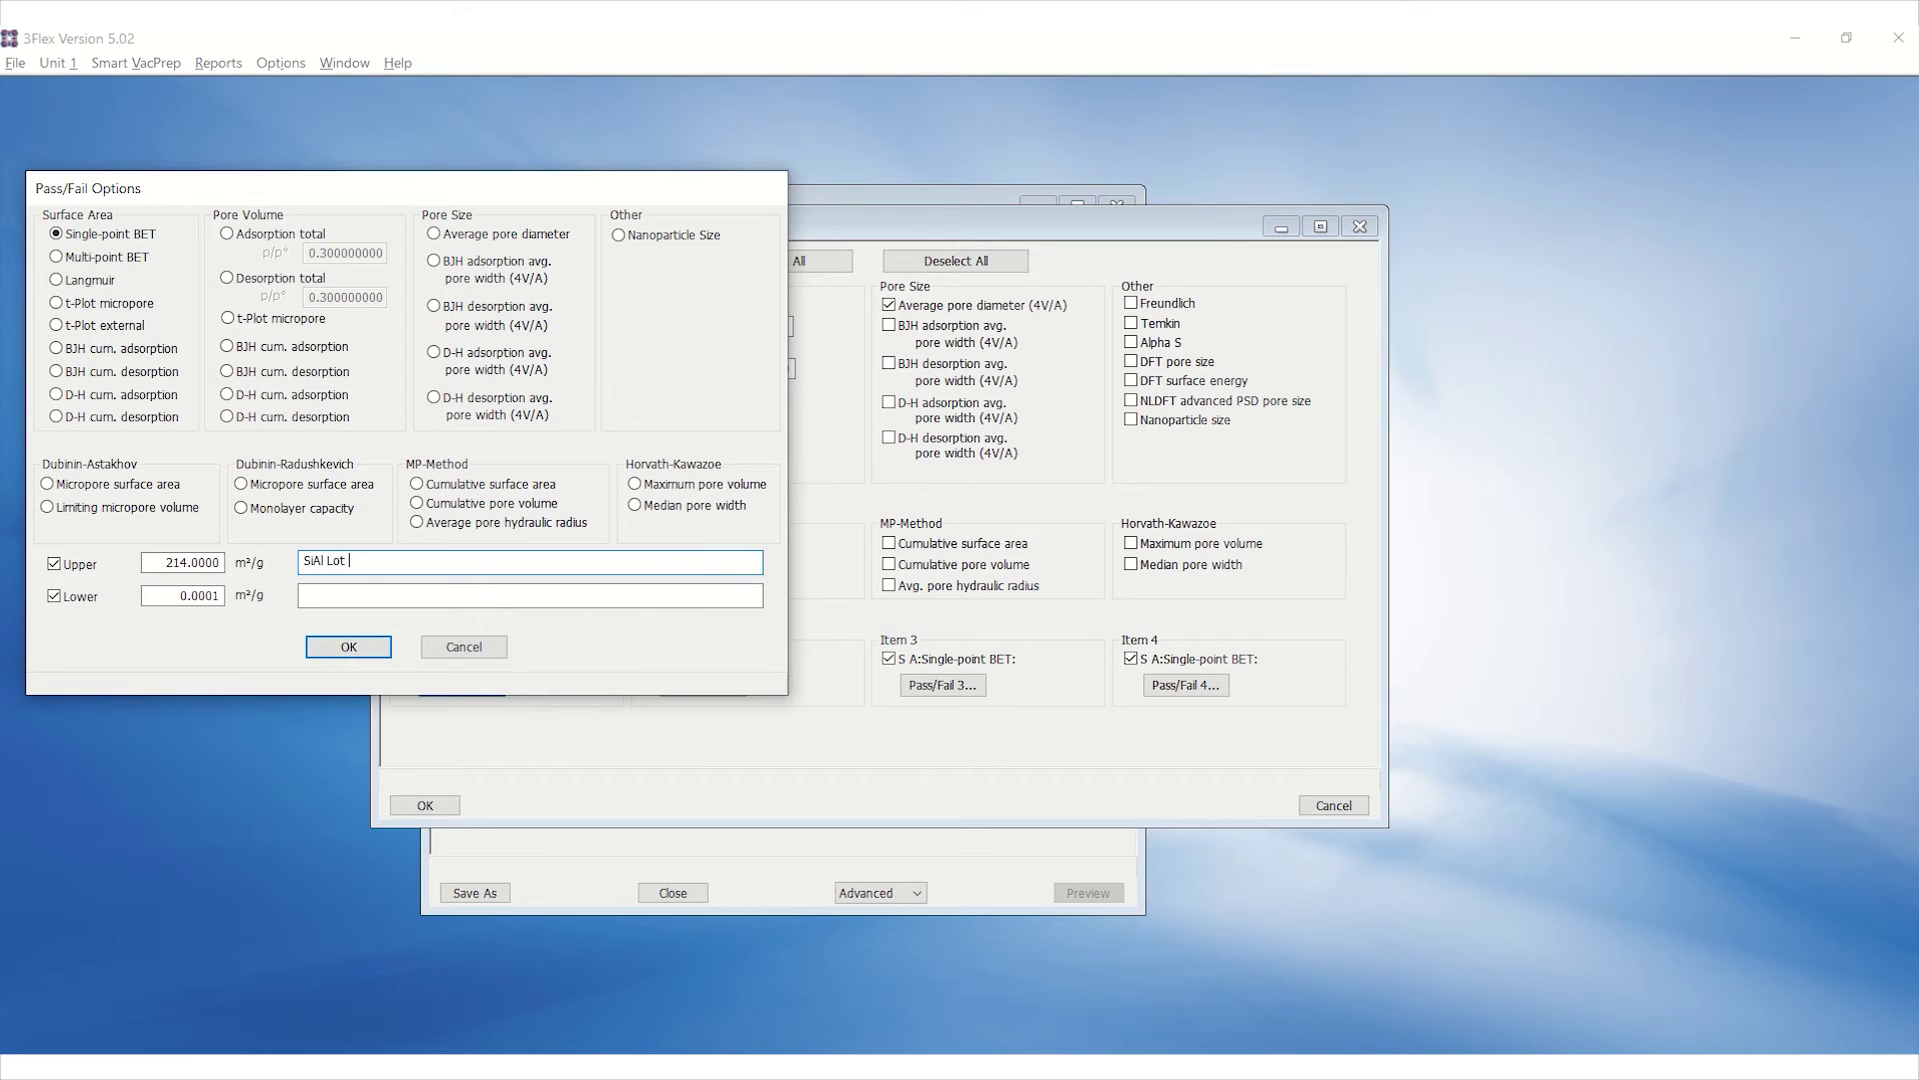
type("SiAl Lot A-501-51")
key("ctrl+a")
key("ctrl+c")
left_click(160, 595)
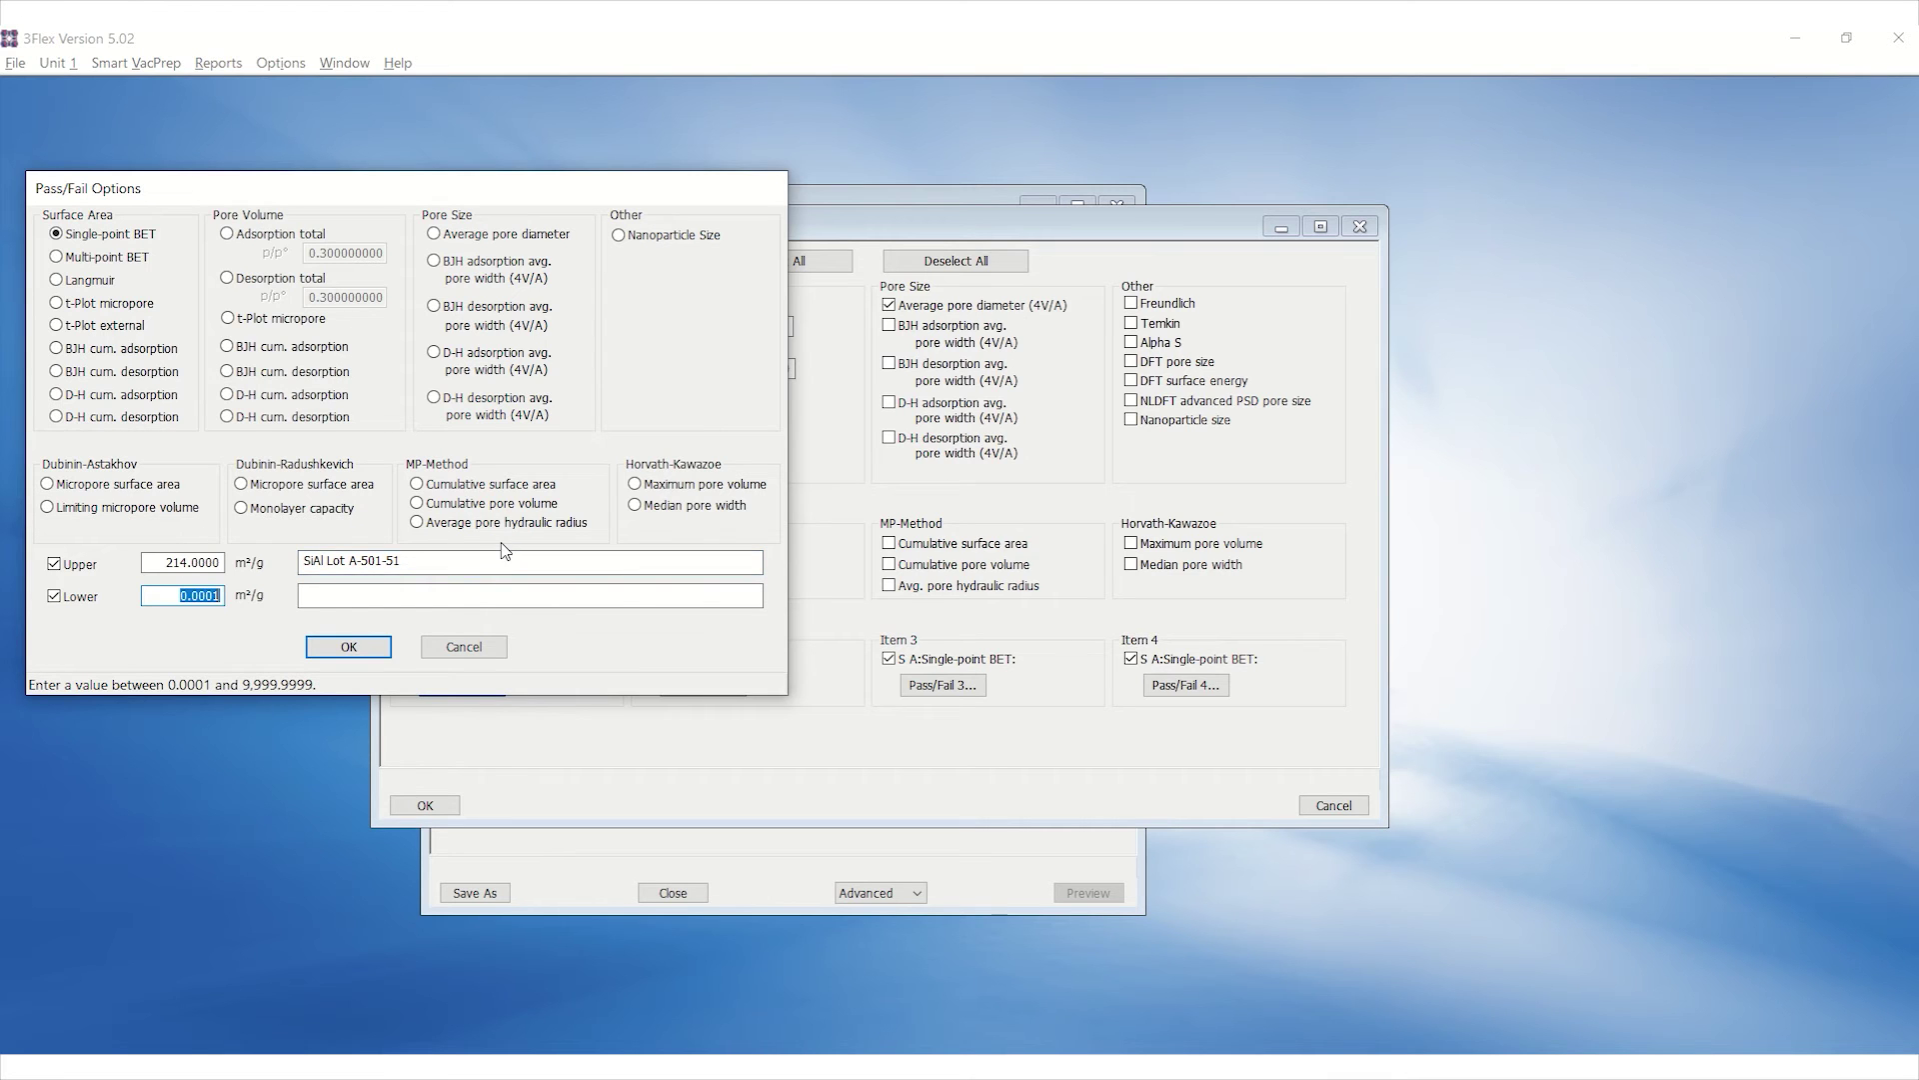
type("202.0000")
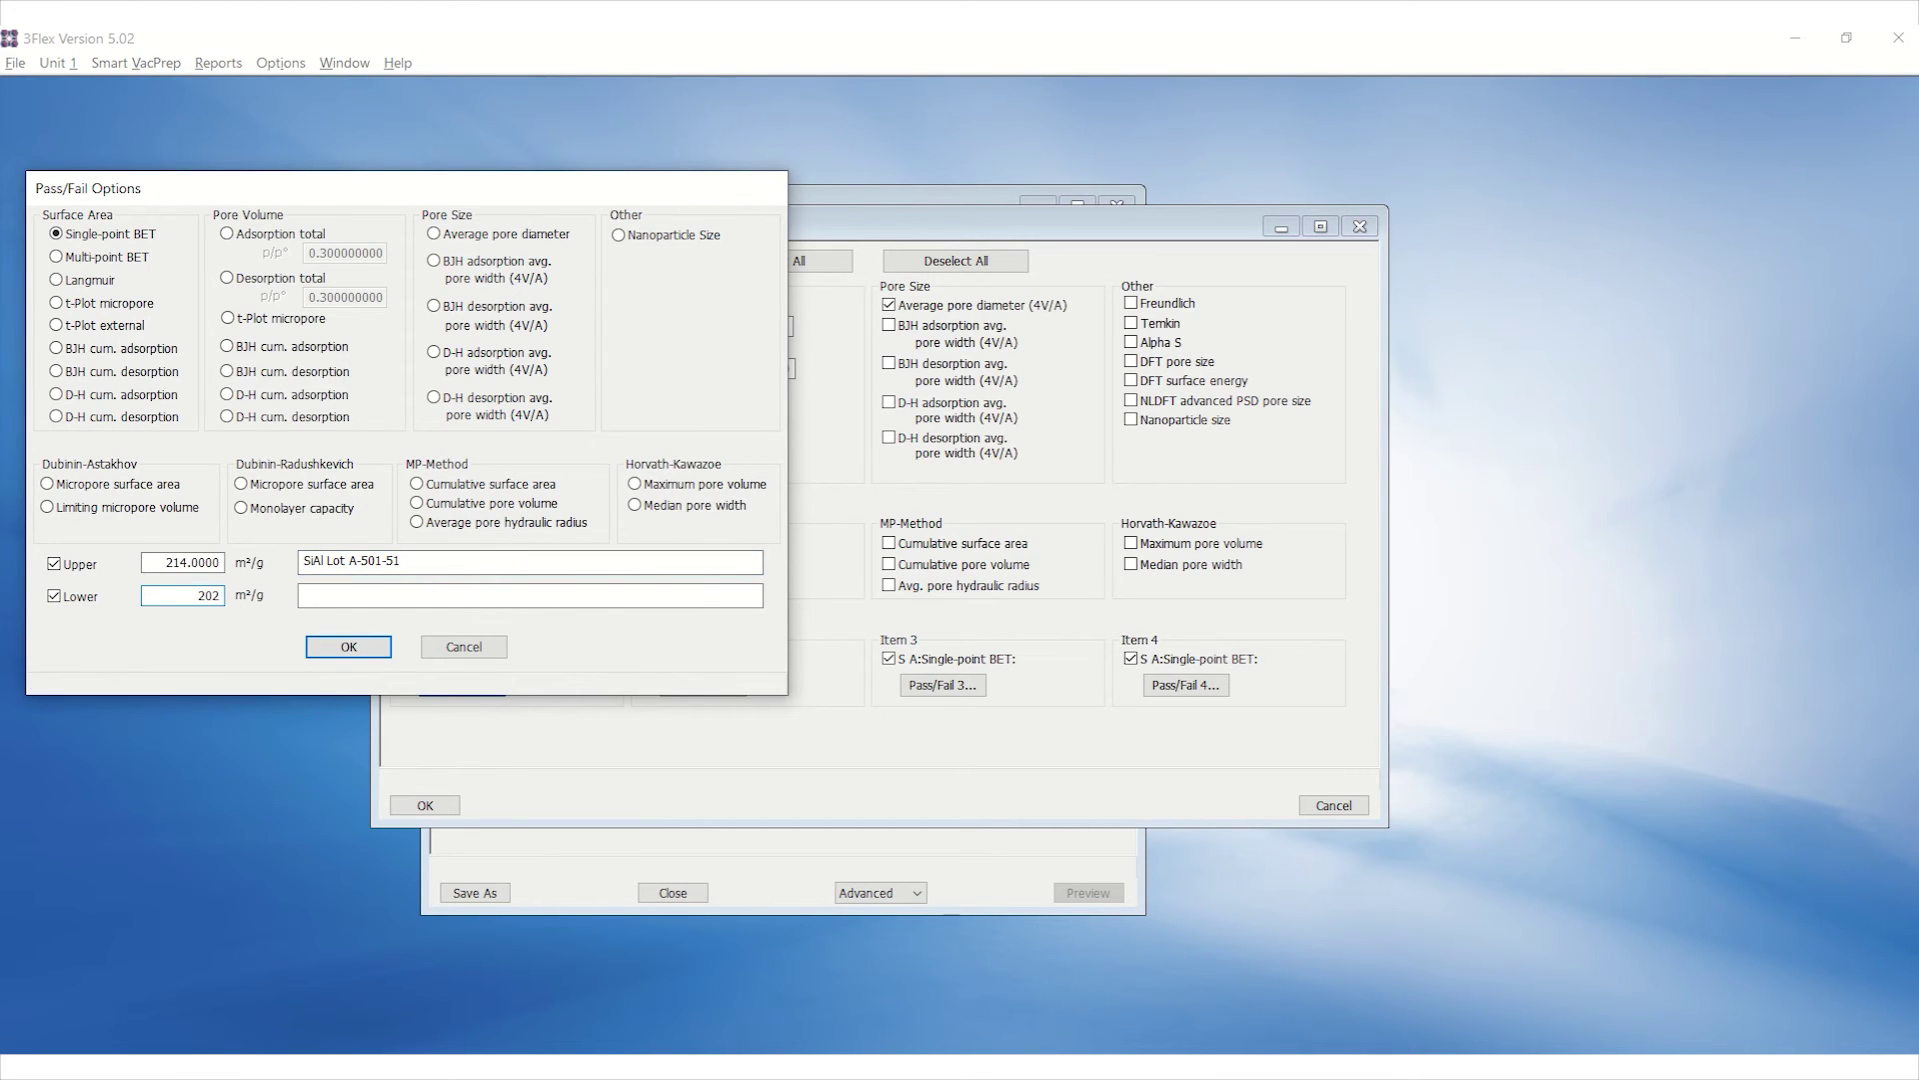
left_click(572, 594)
key("ctrl+v")
left_click(452, 648)
left_click(702, 685)
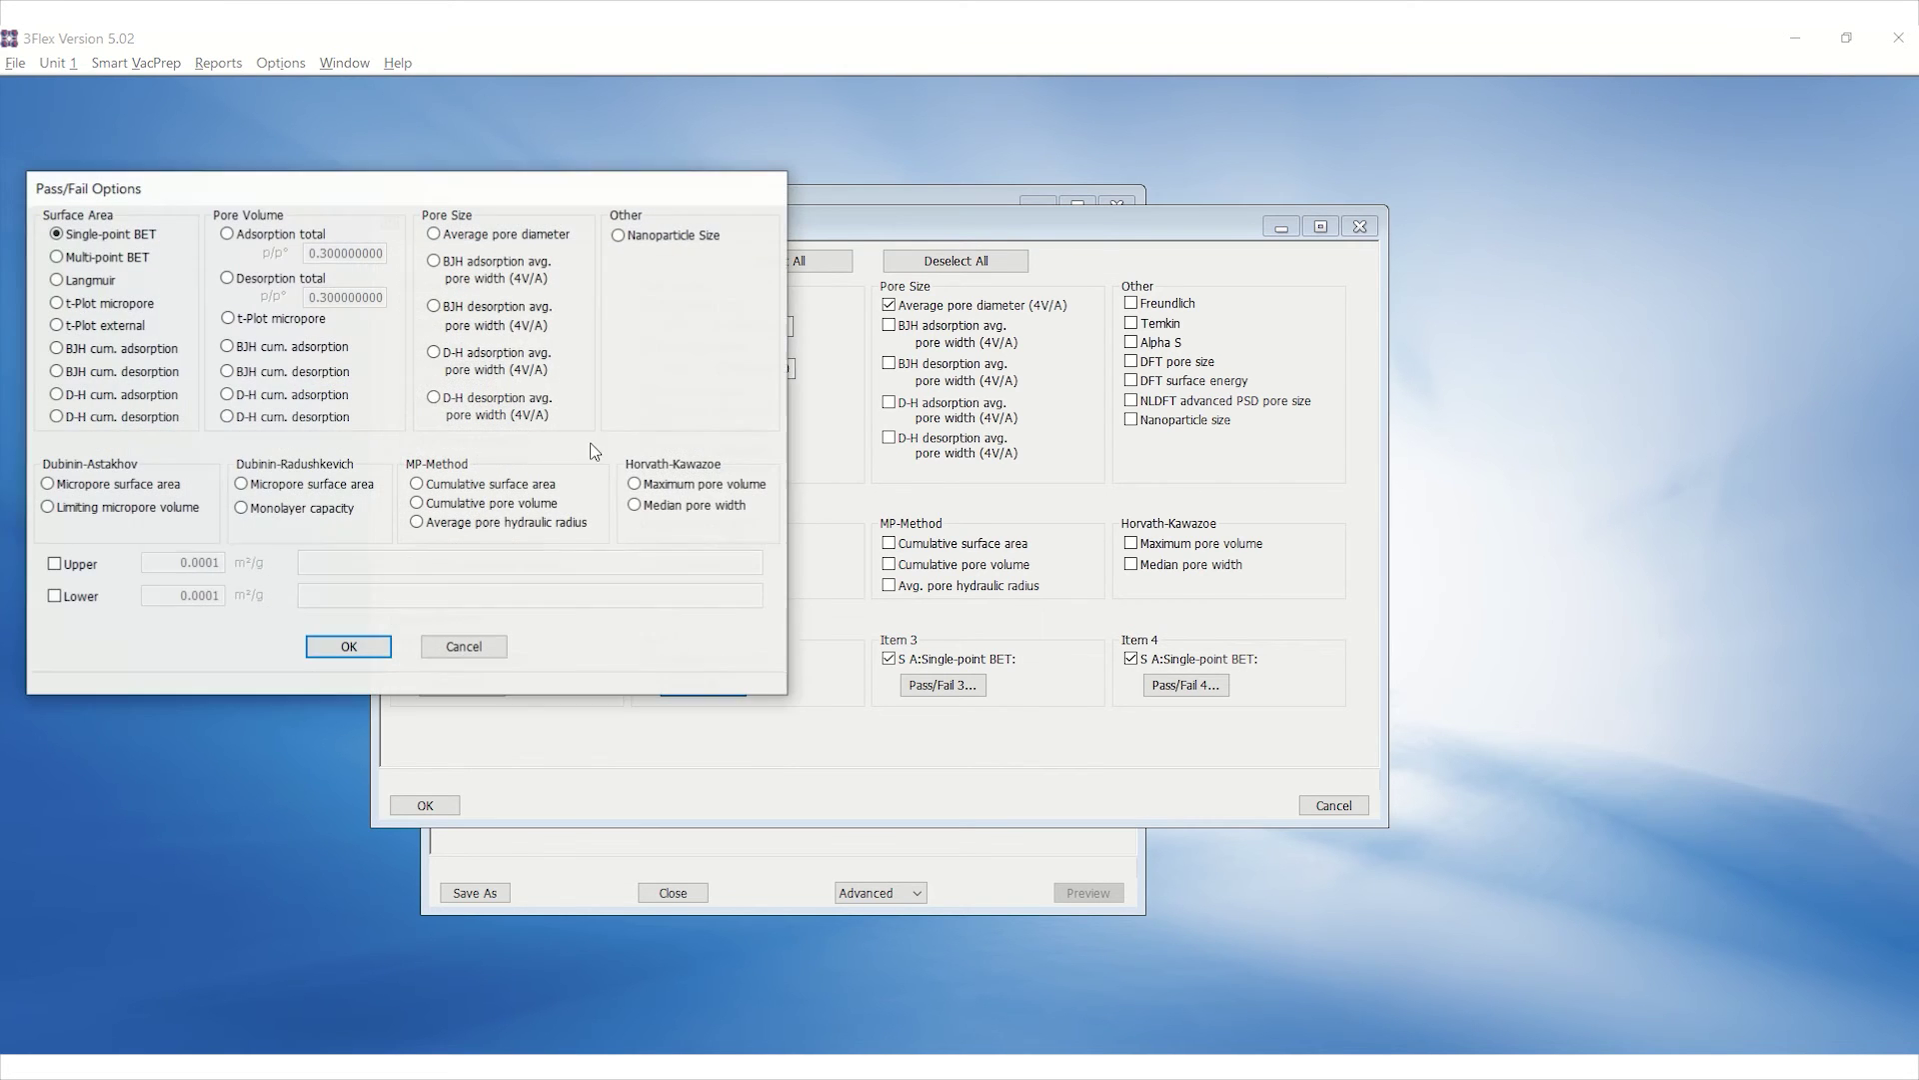
- Base item 2 on multi-point BET with both limits enabled and an upper limit of 220 m²/g
left_click(118, 258)
left_click(55, 564)
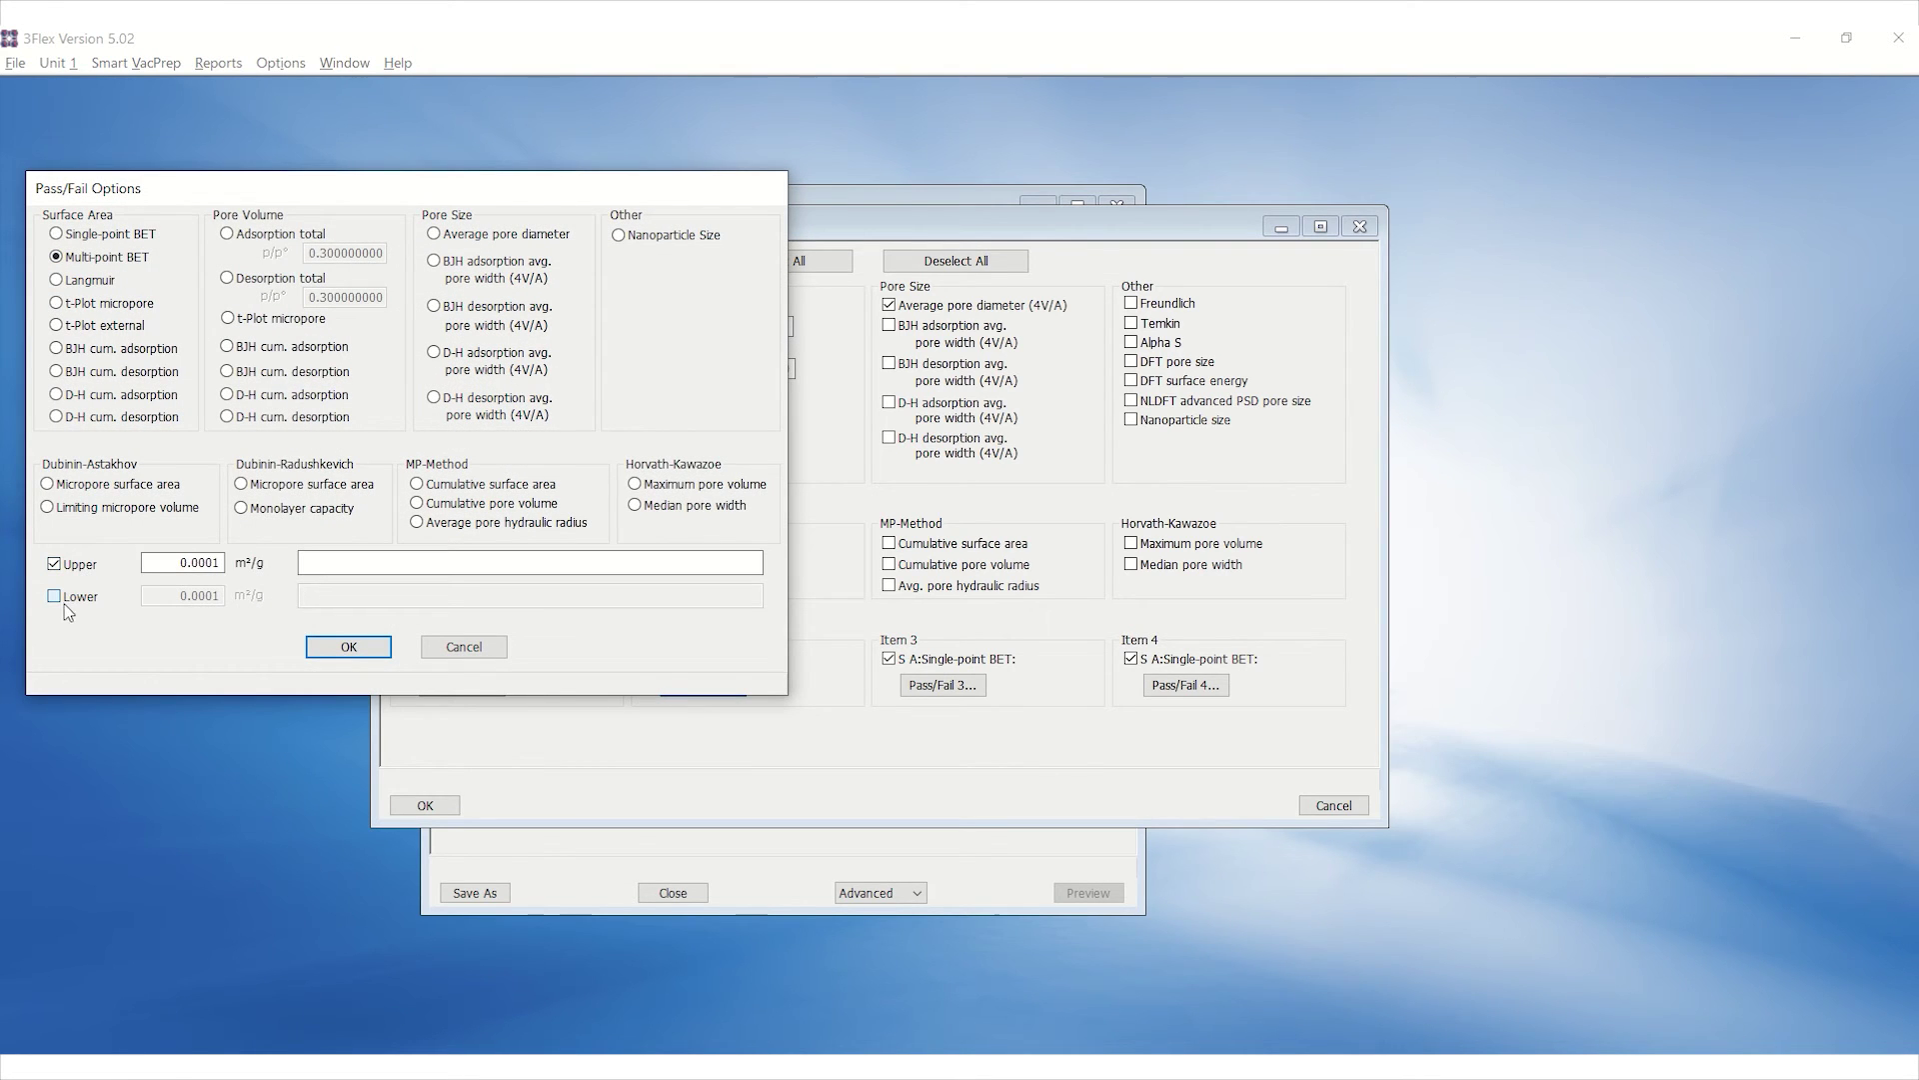
left_click(55, 596)
left_click(183, 562)
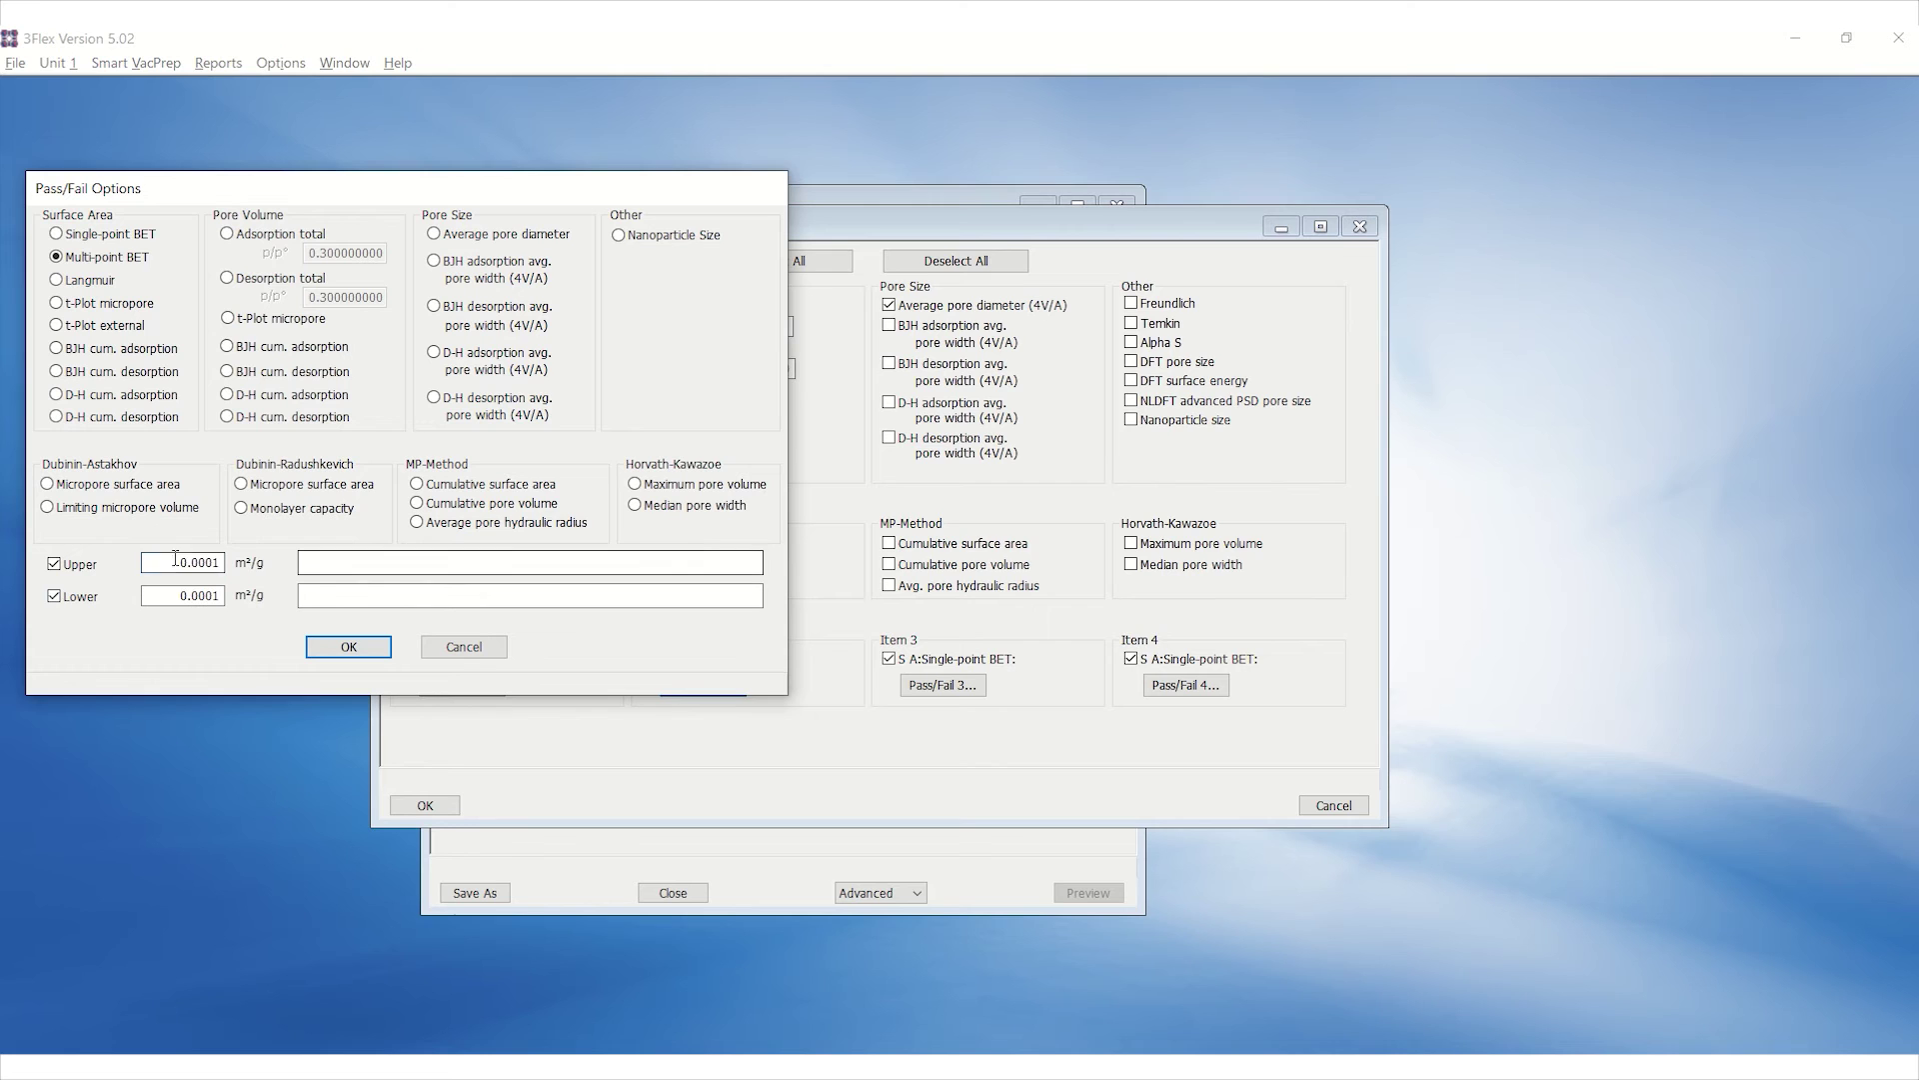
type("220")
left_click(352, 568)
type("208")
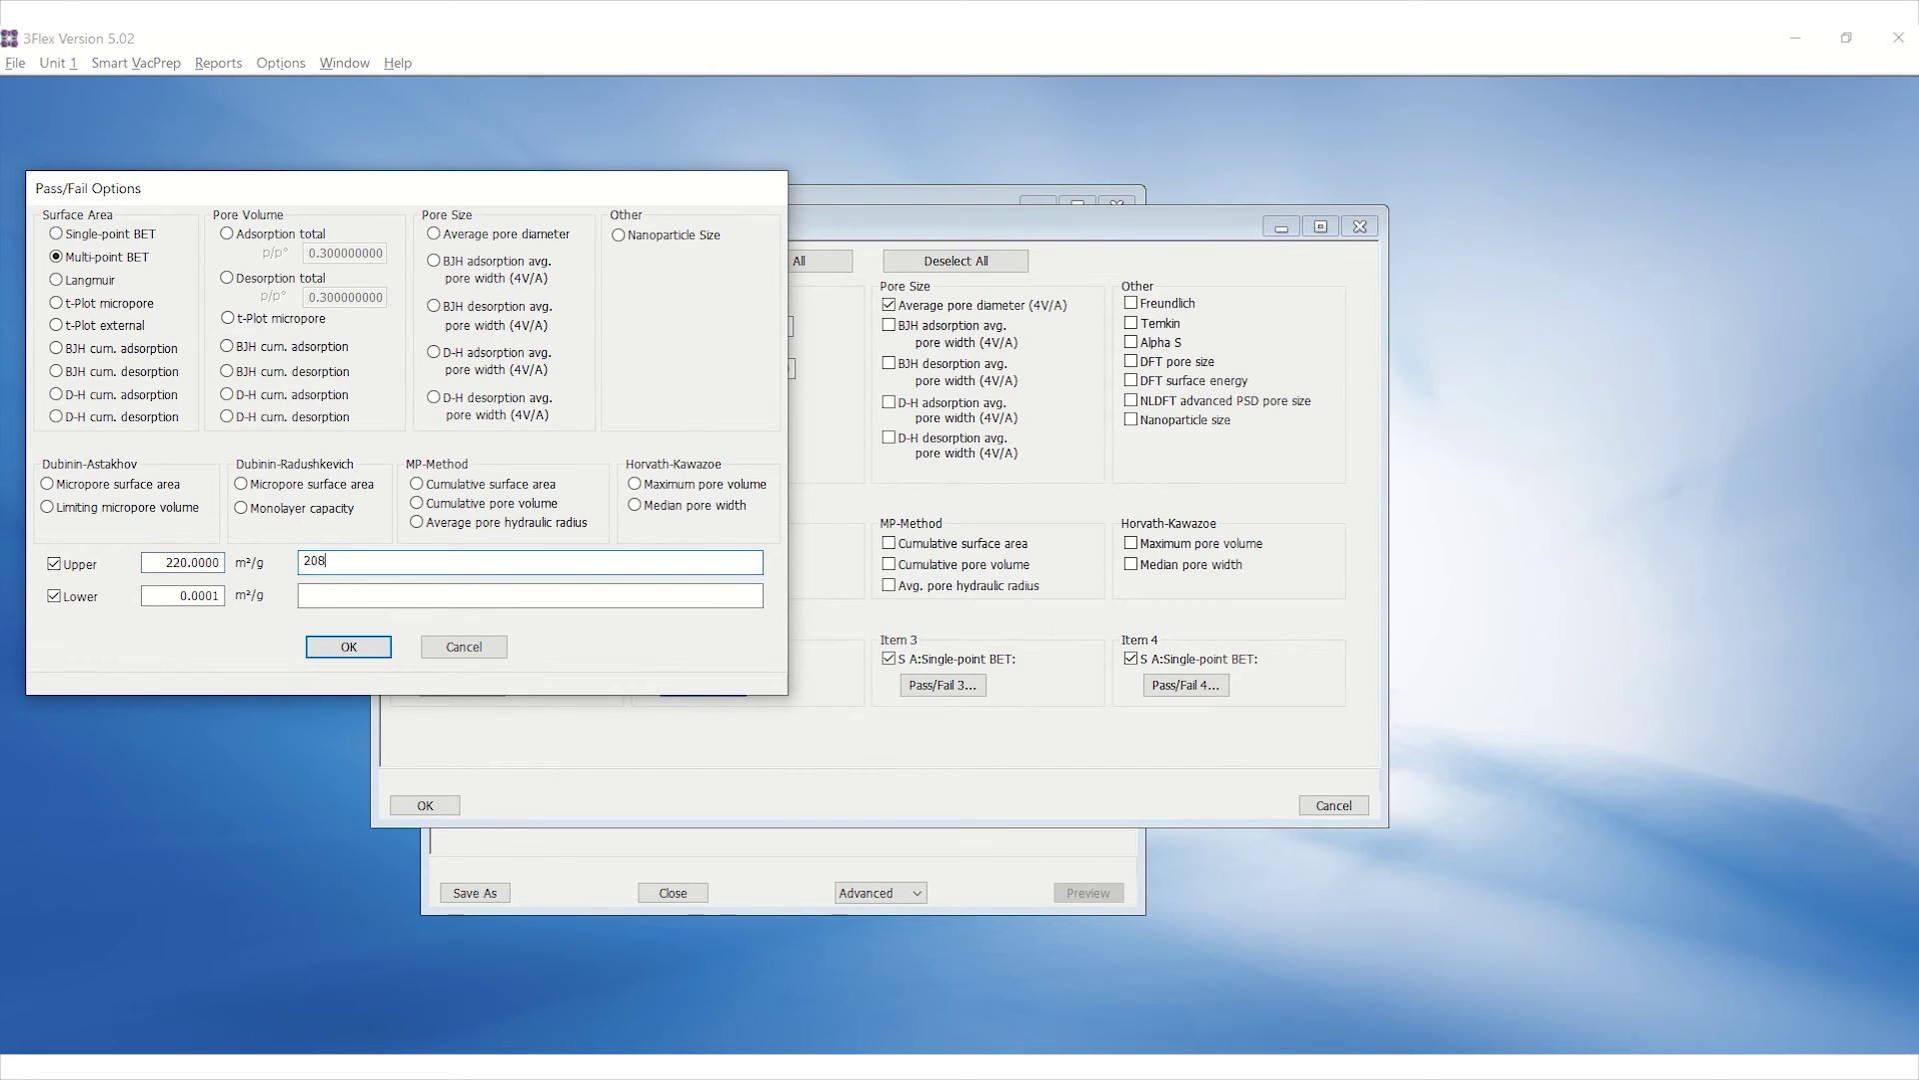
- Set item 2's lower limit to 208 m²/g and label both limits with the lot, then confirm
key("Tab")
key("Tab")
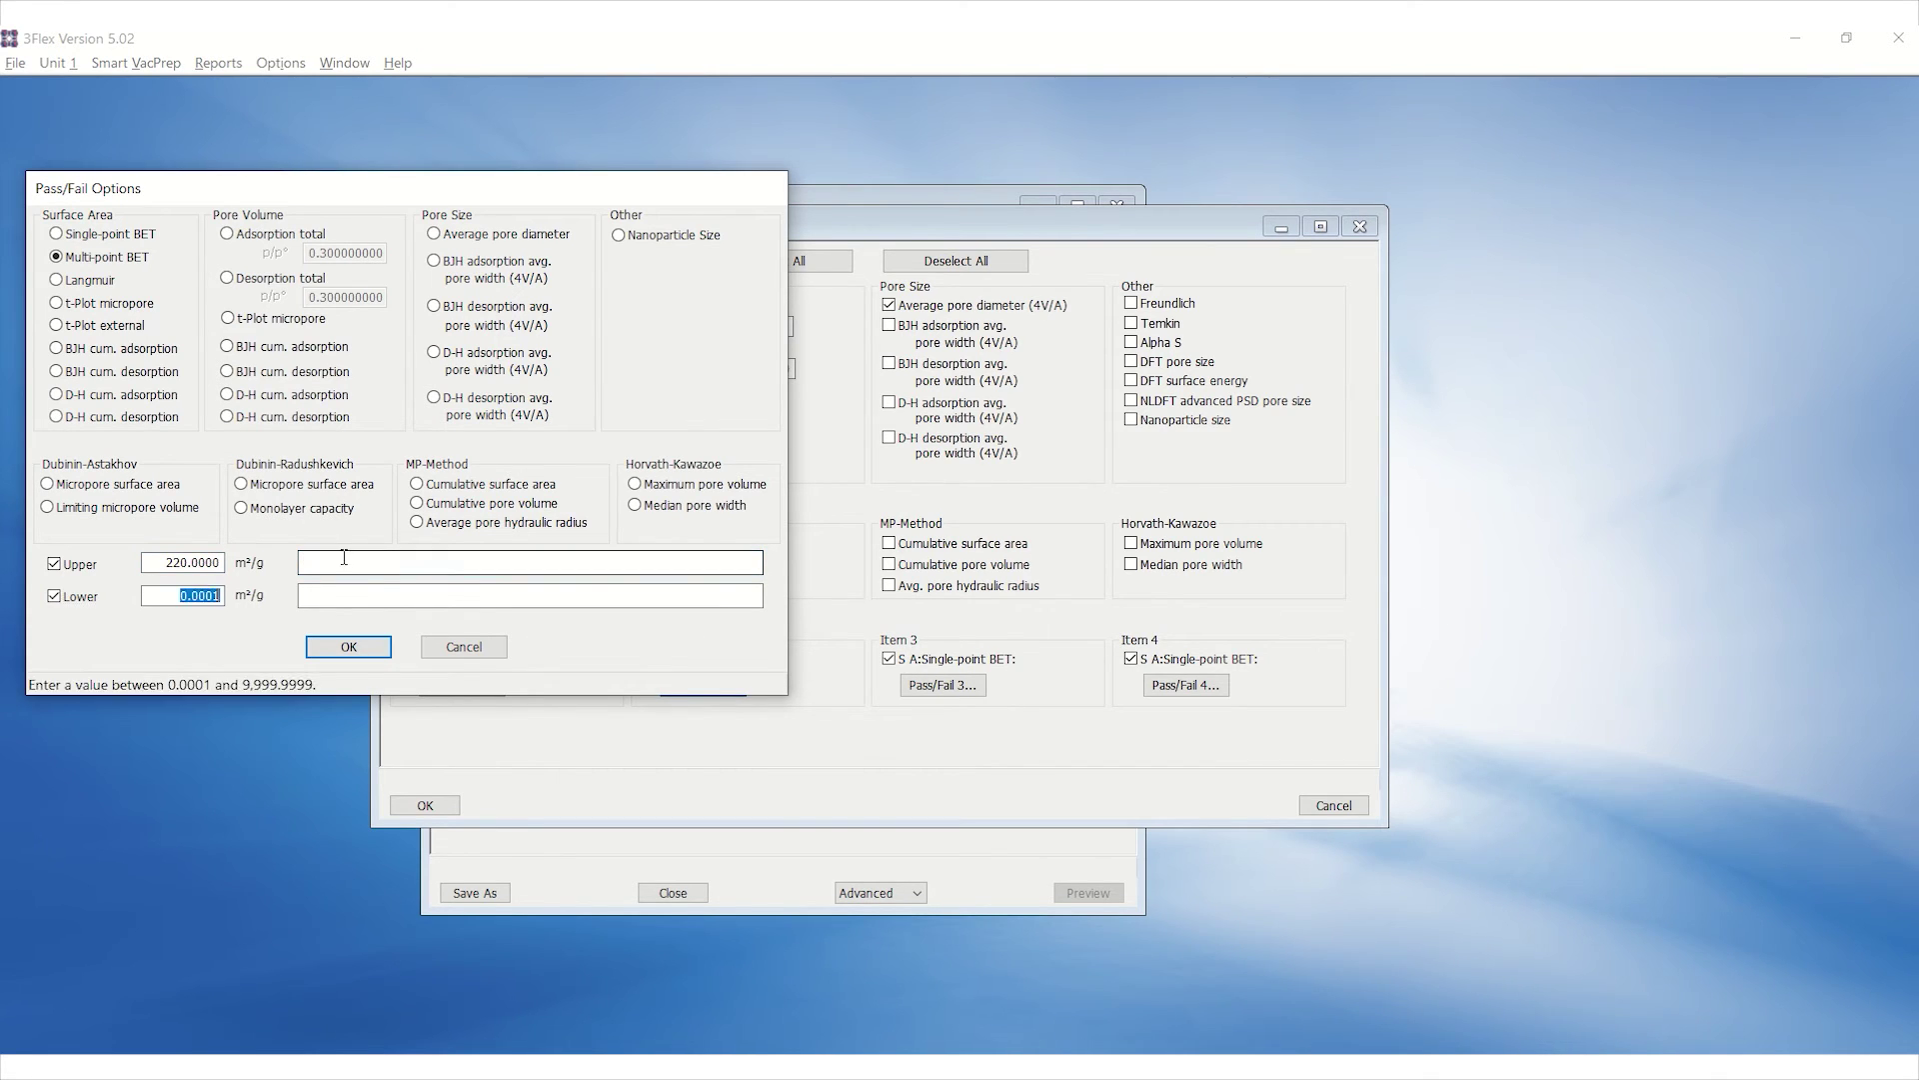
type("208")
left_click(390, 562)
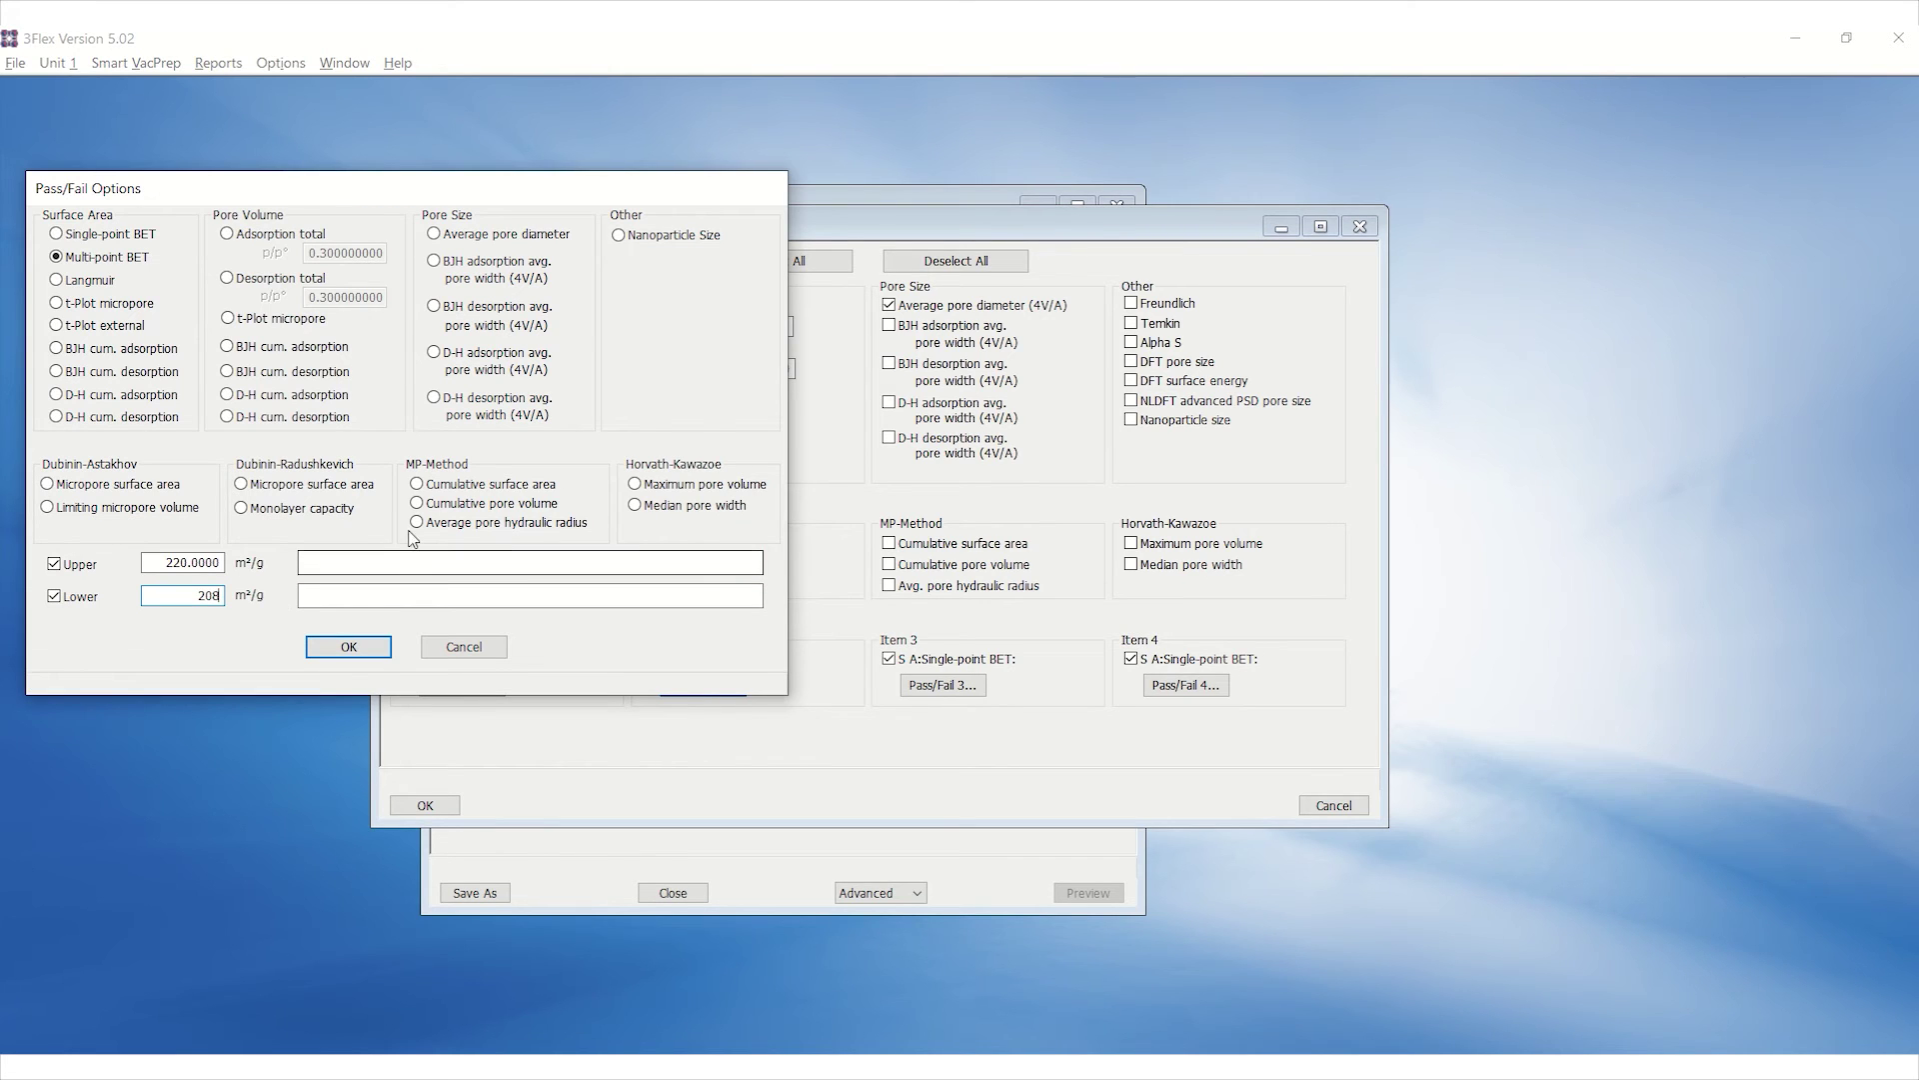
key("ctrl+v")
left_click(376, 595)
key("ctrl+v")
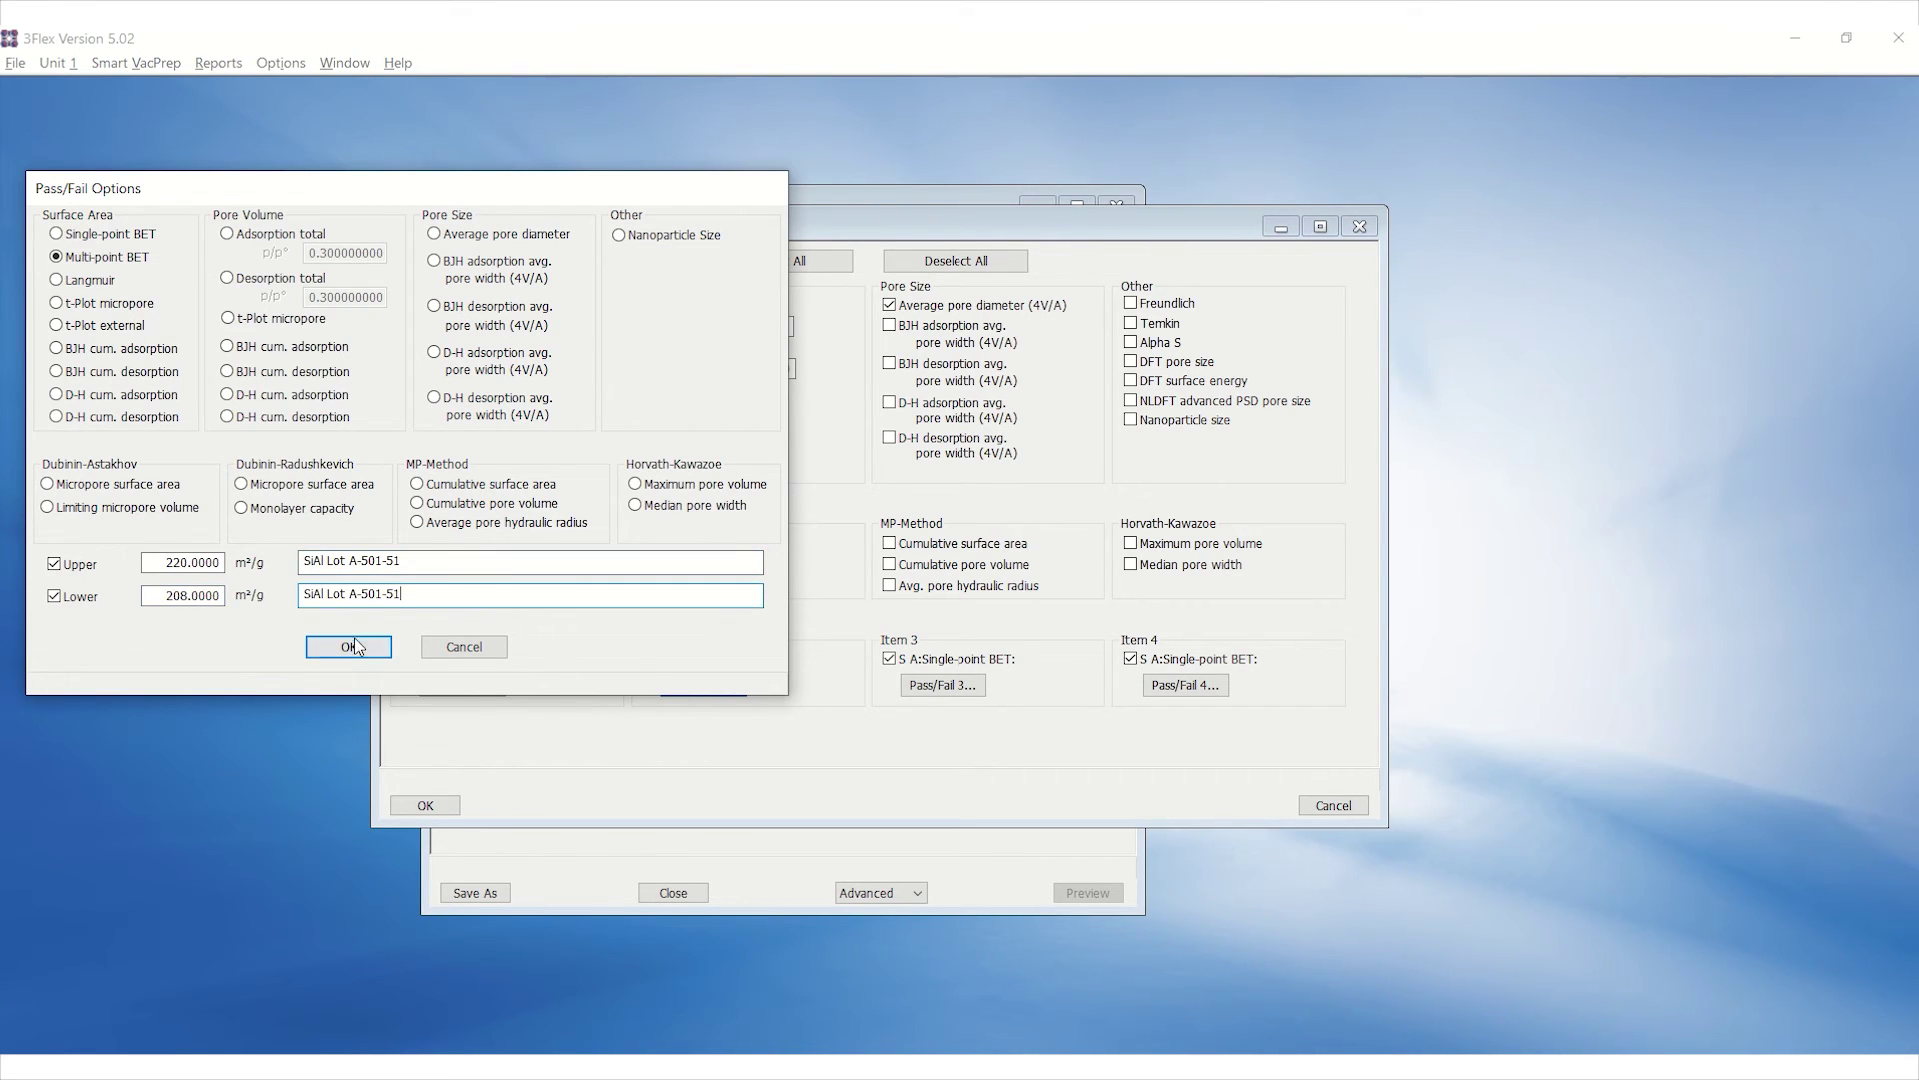
left_click(349, 645)
left_click(925, 685)
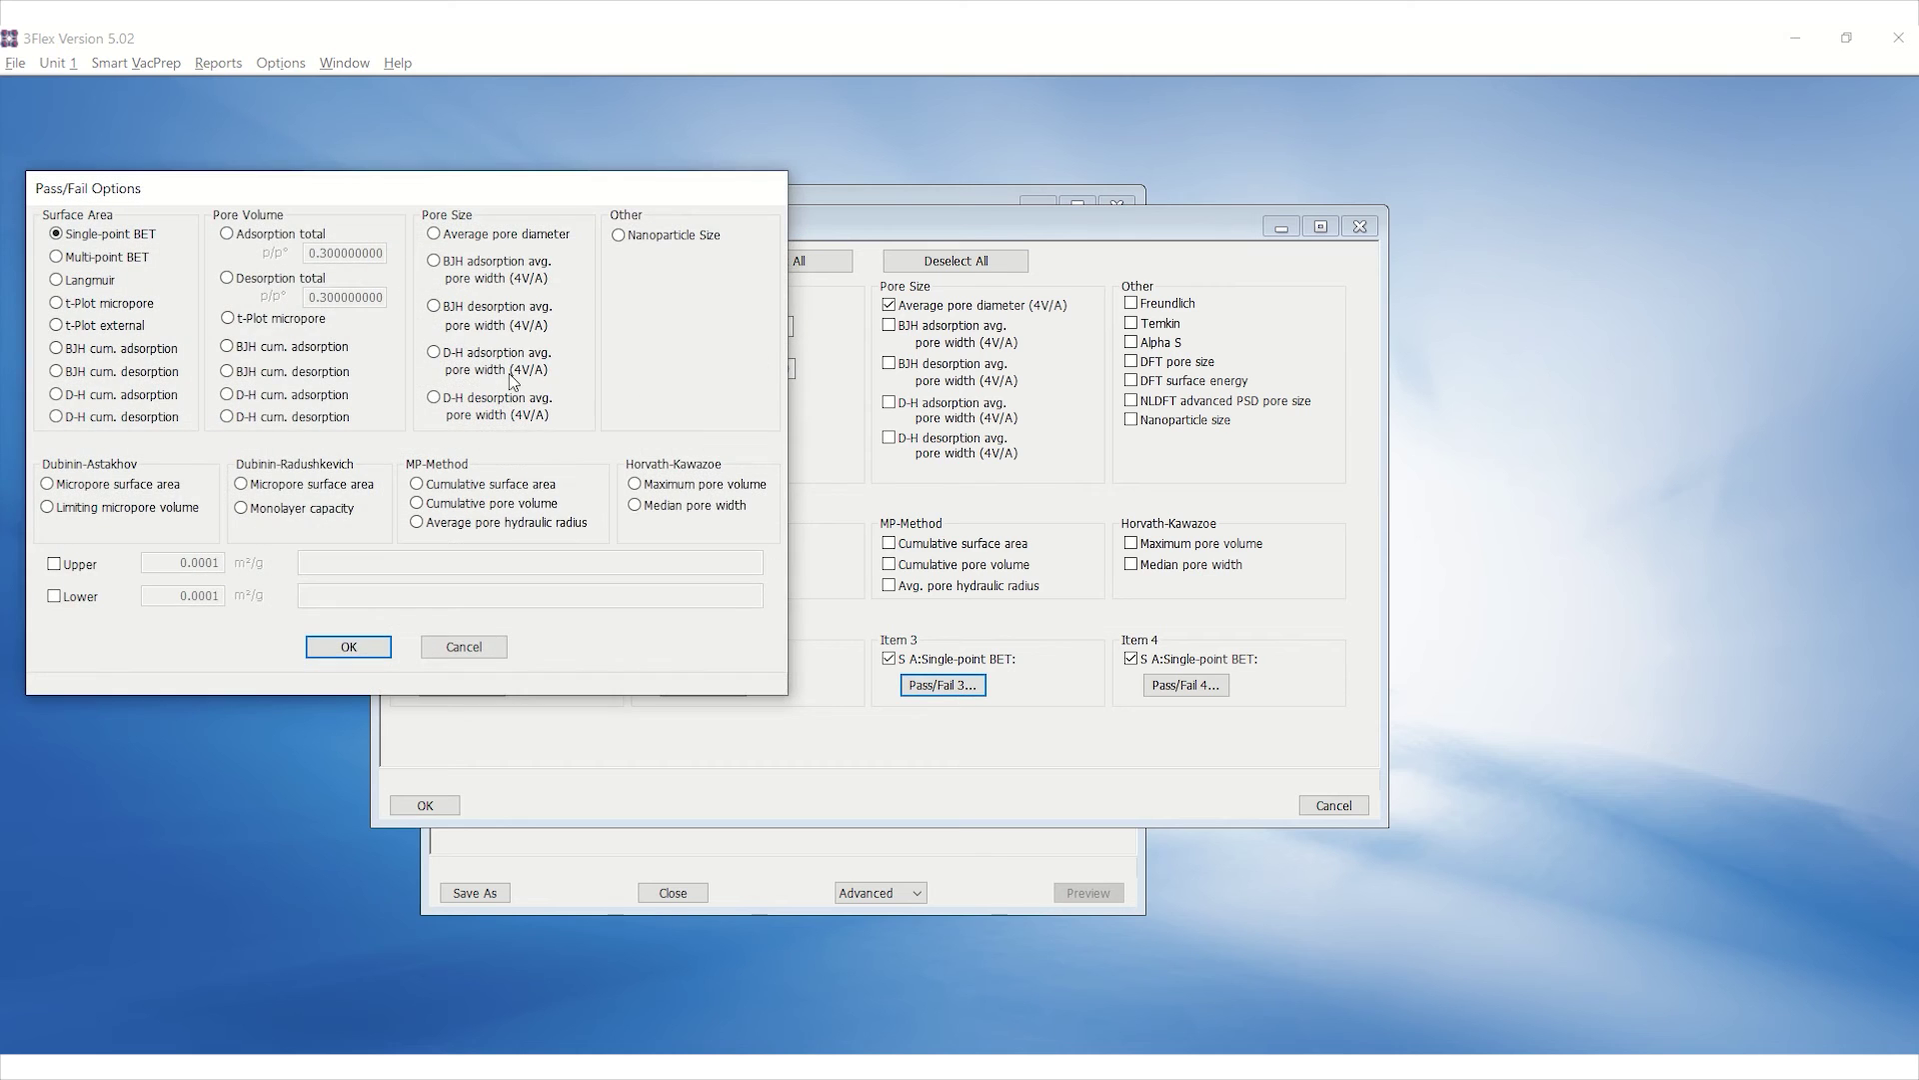
- Make item 3 test adsorption total pore volume at p/p° 0.99
left_click(284, 234)
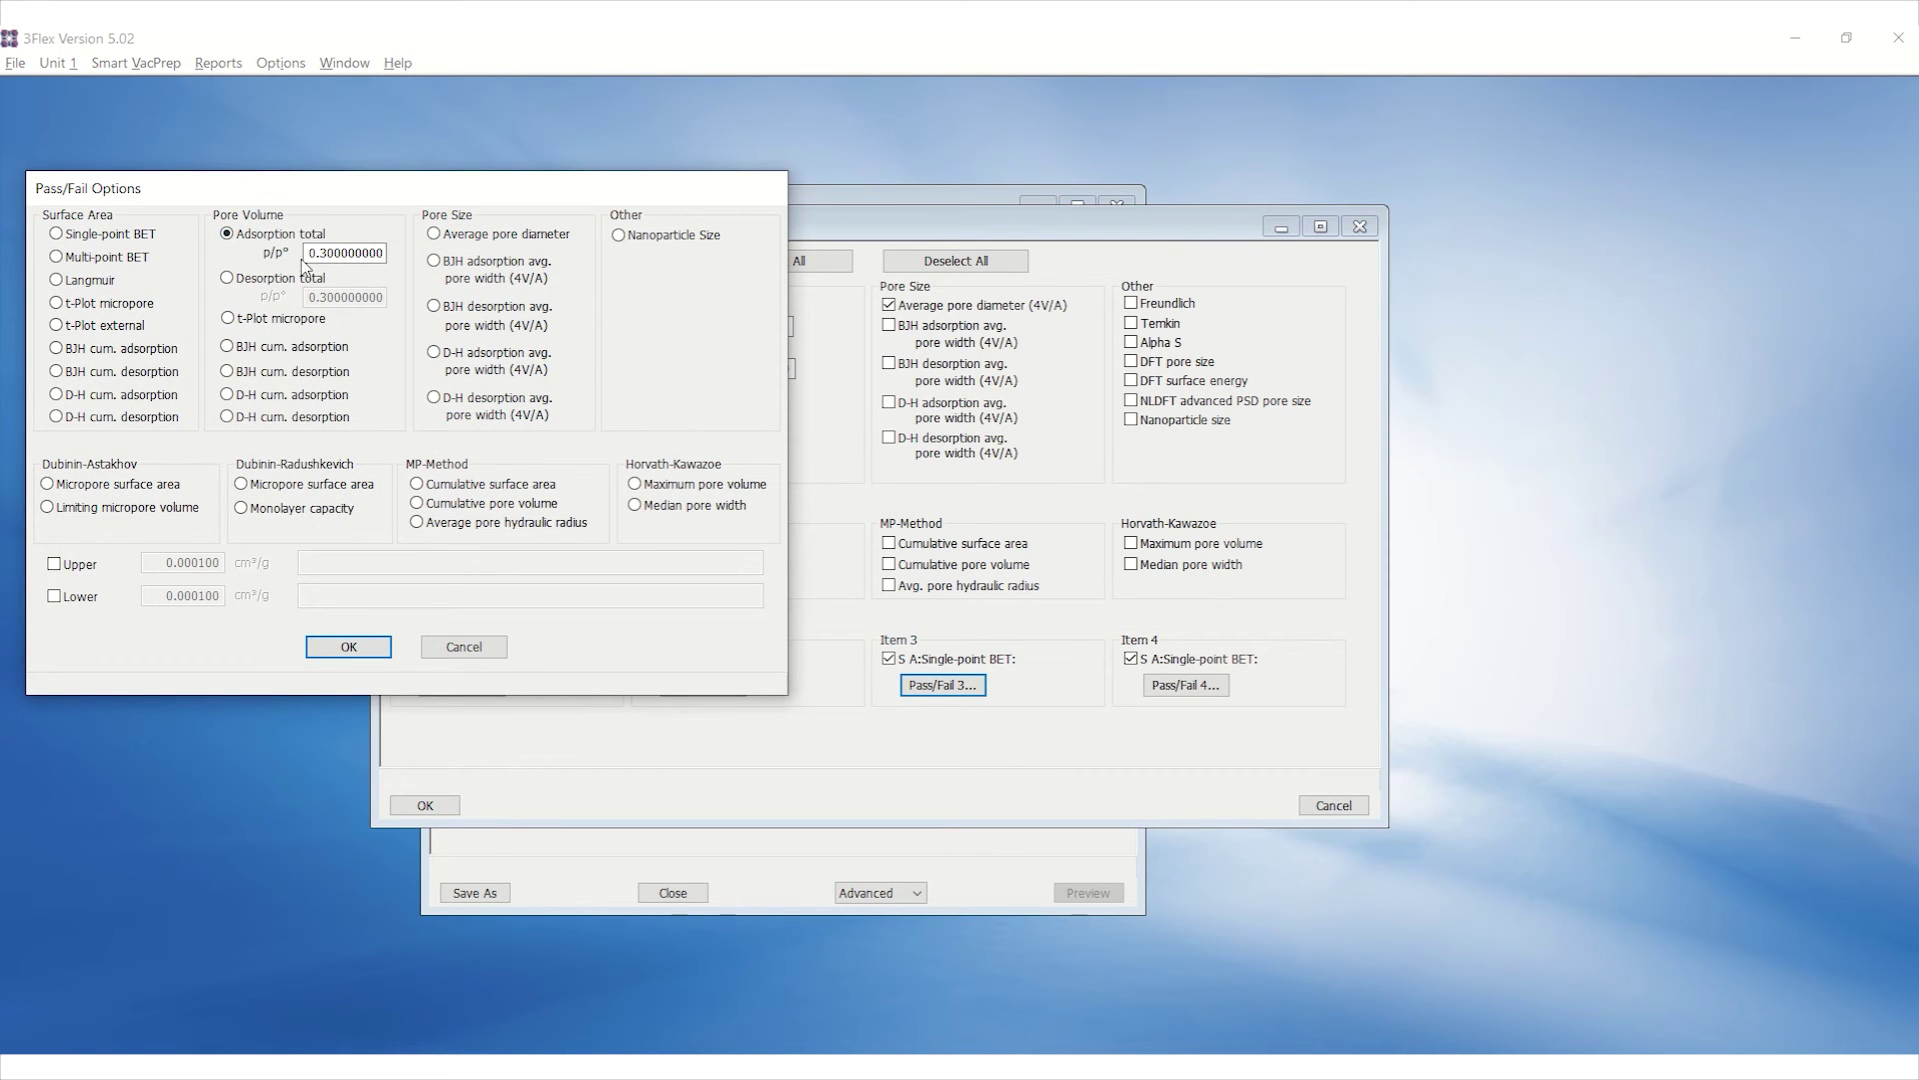
left_click_drag(310, 253, 544, 246)
type("0.99")
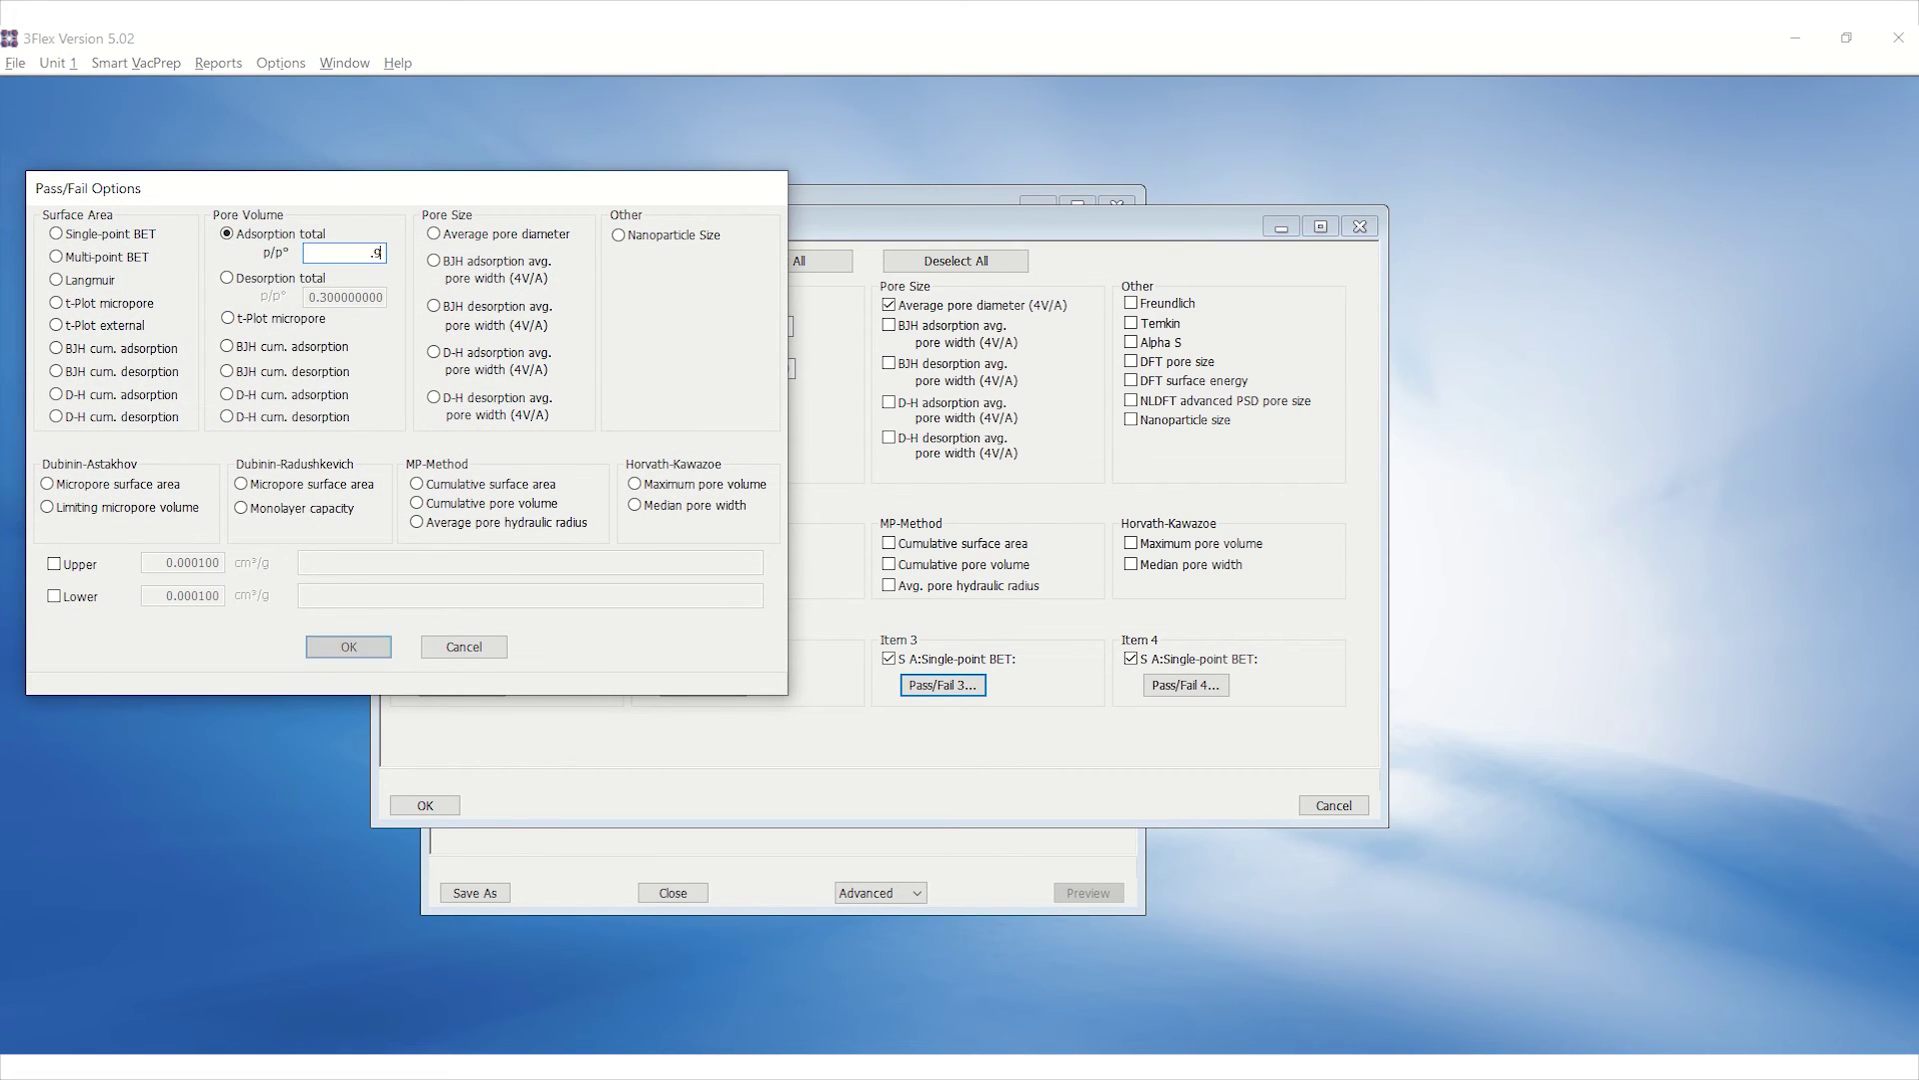
key("shift+Tab")
- Set item 3 limits to 0.7 upper and 0.54 lower cm³/g, both labelled SiAl Lot A-501-51
left_click(80, 564)
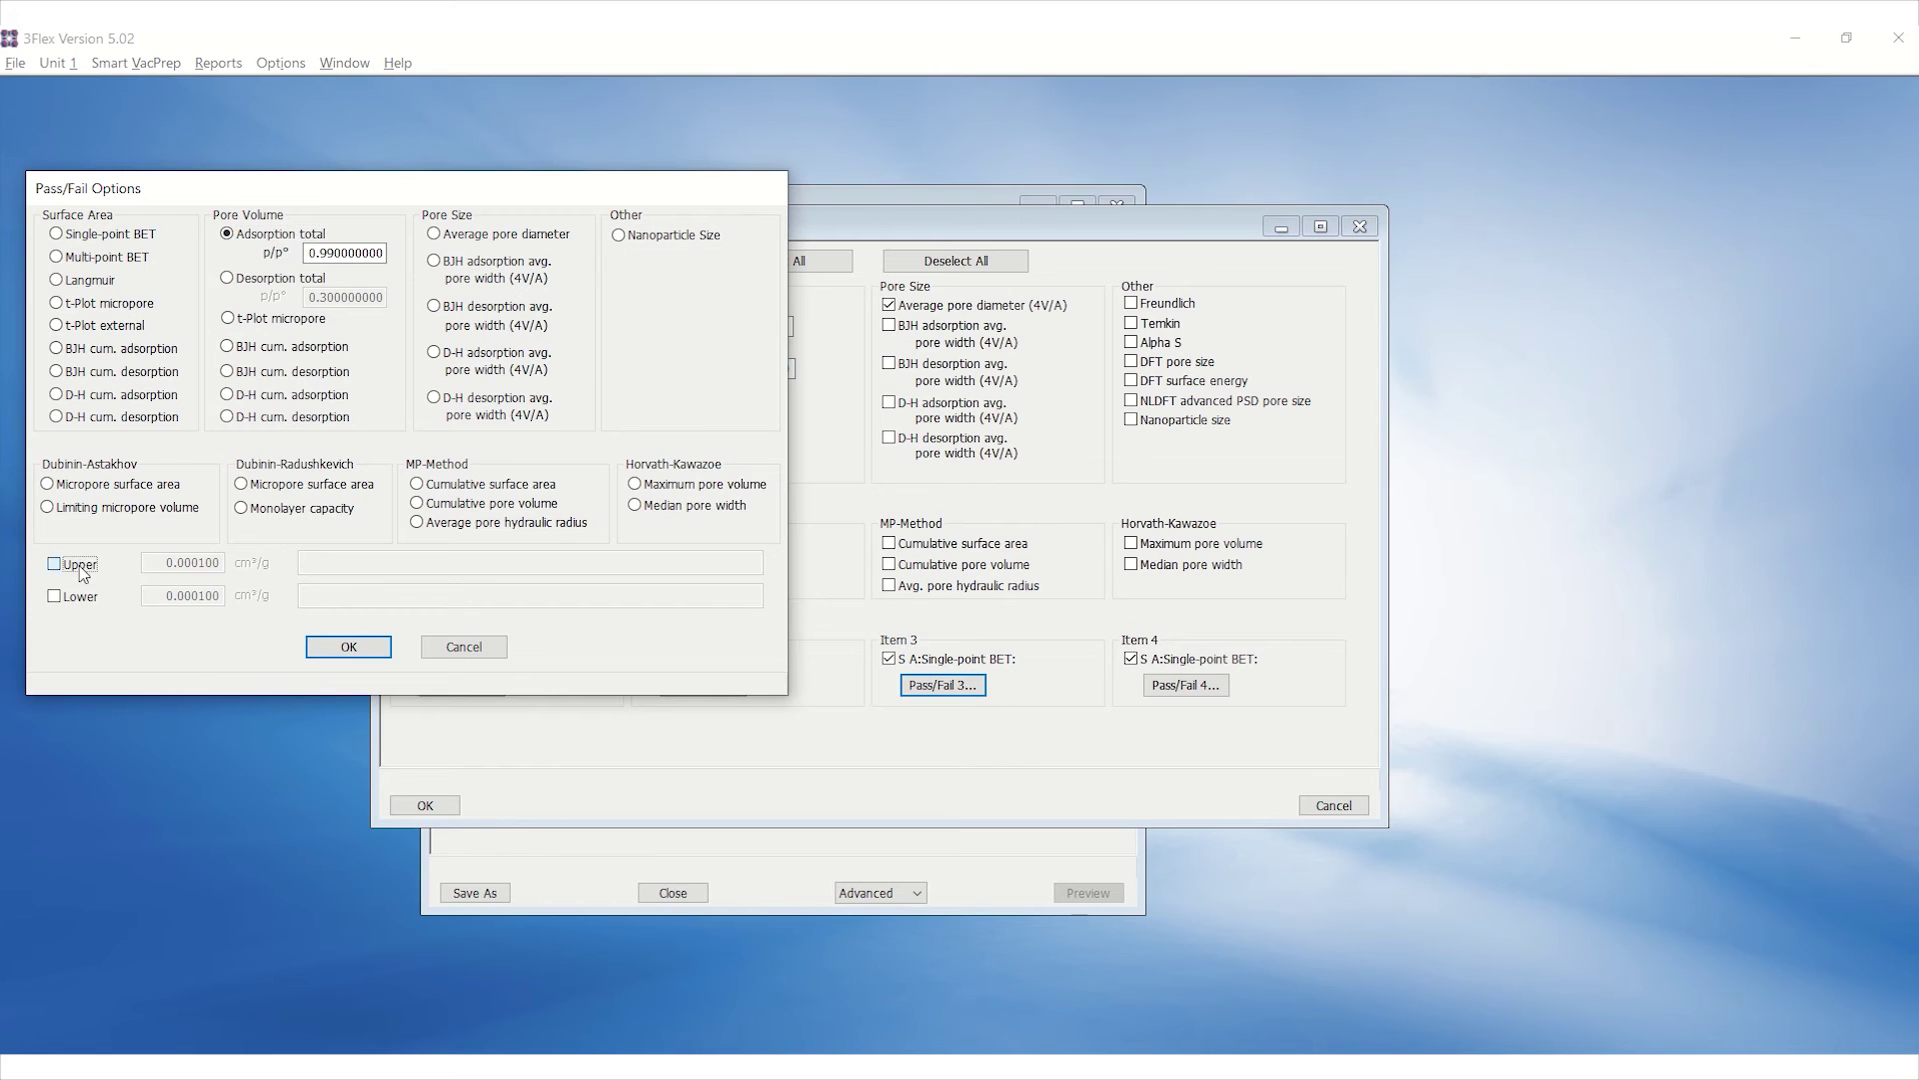
left_click(82, 596)
left_click_drag(145, 562, 480, 533)
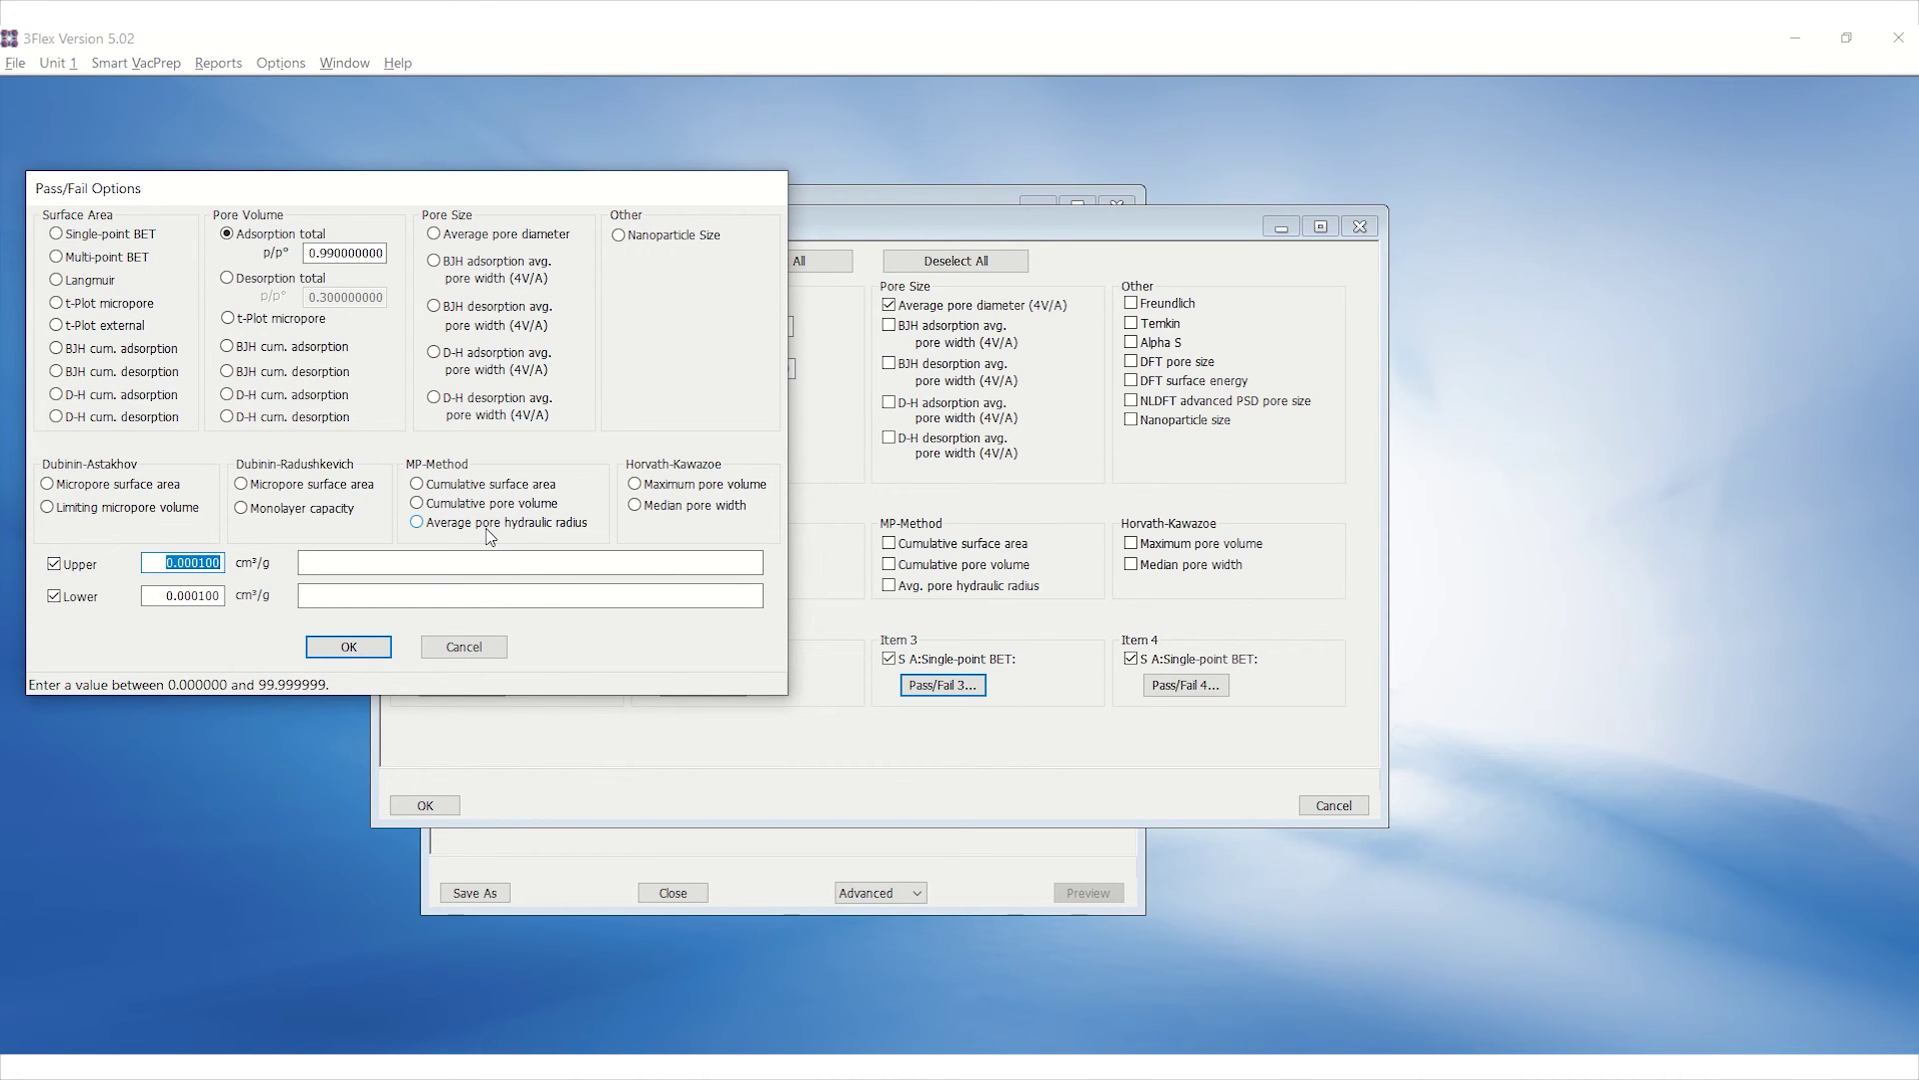
type("0.7")
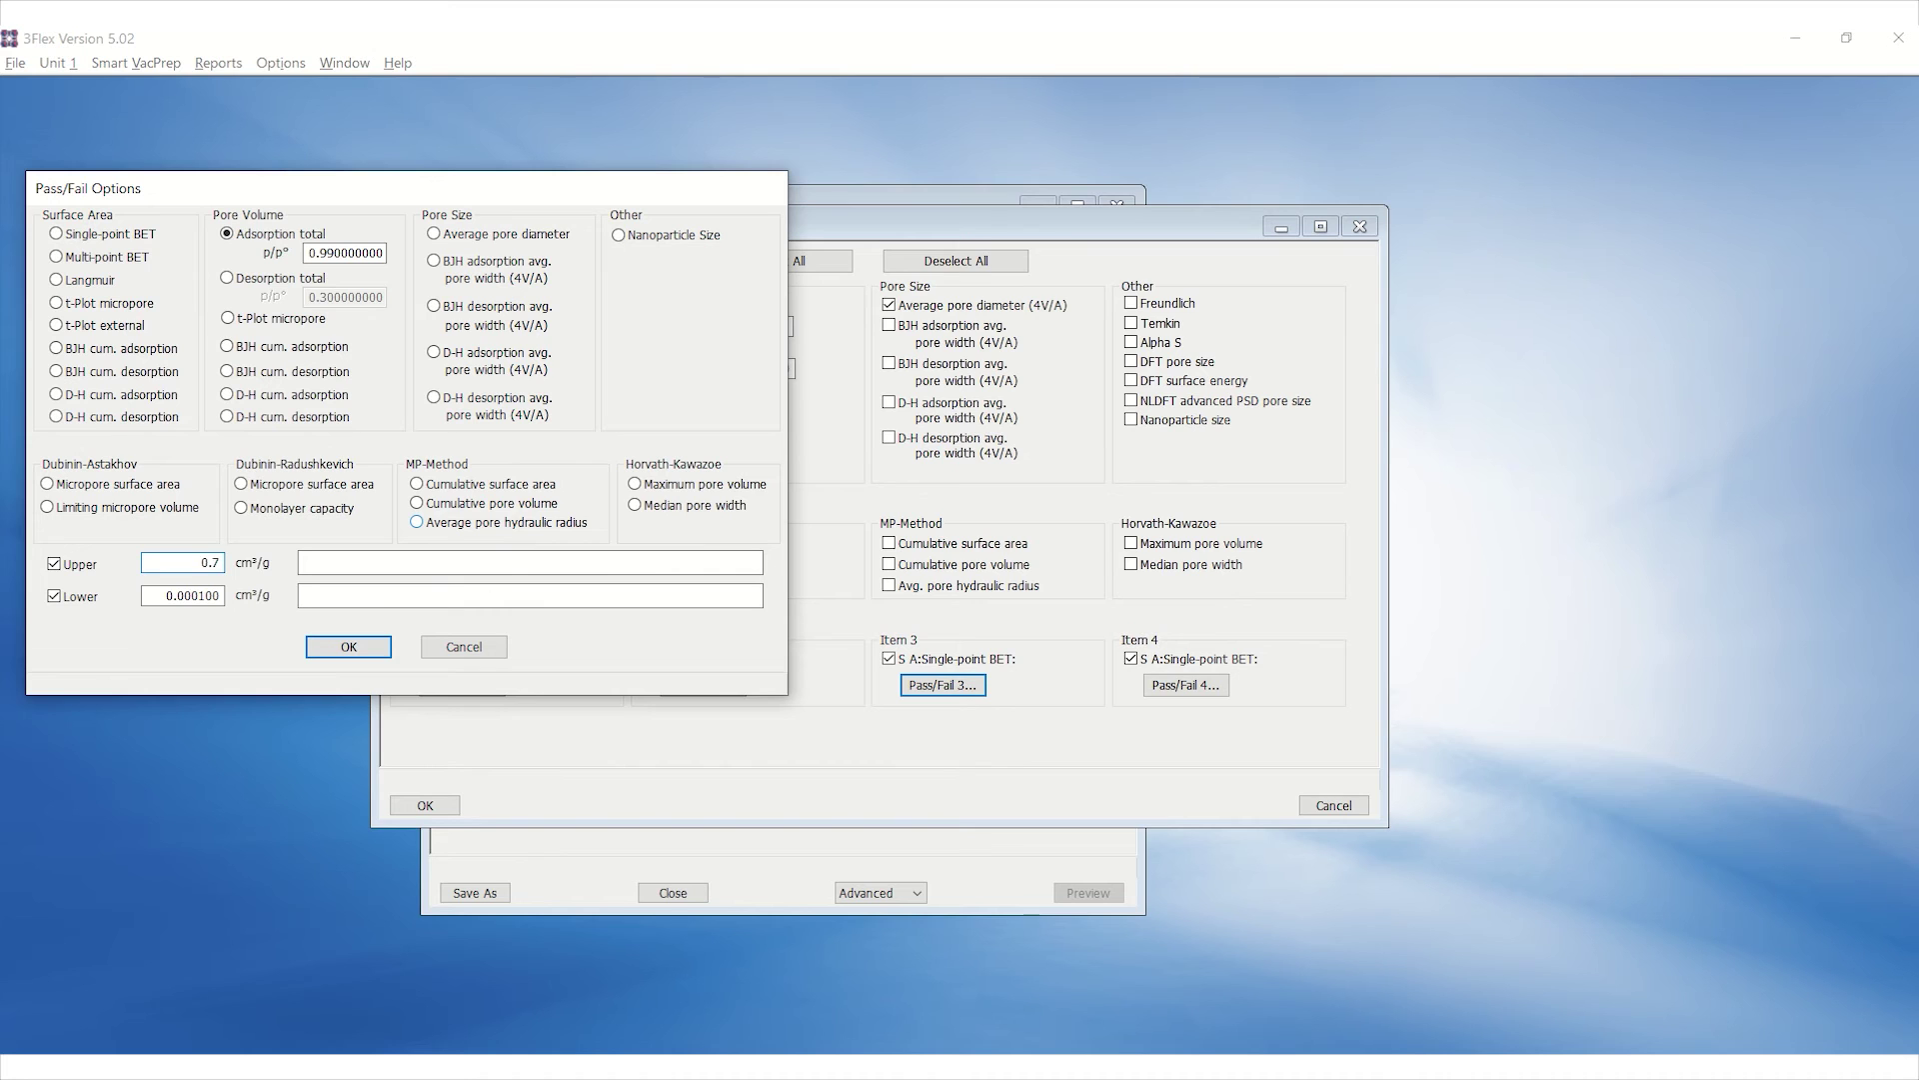
left_click(305, 562)
type("SiAl Lot A-501-51")
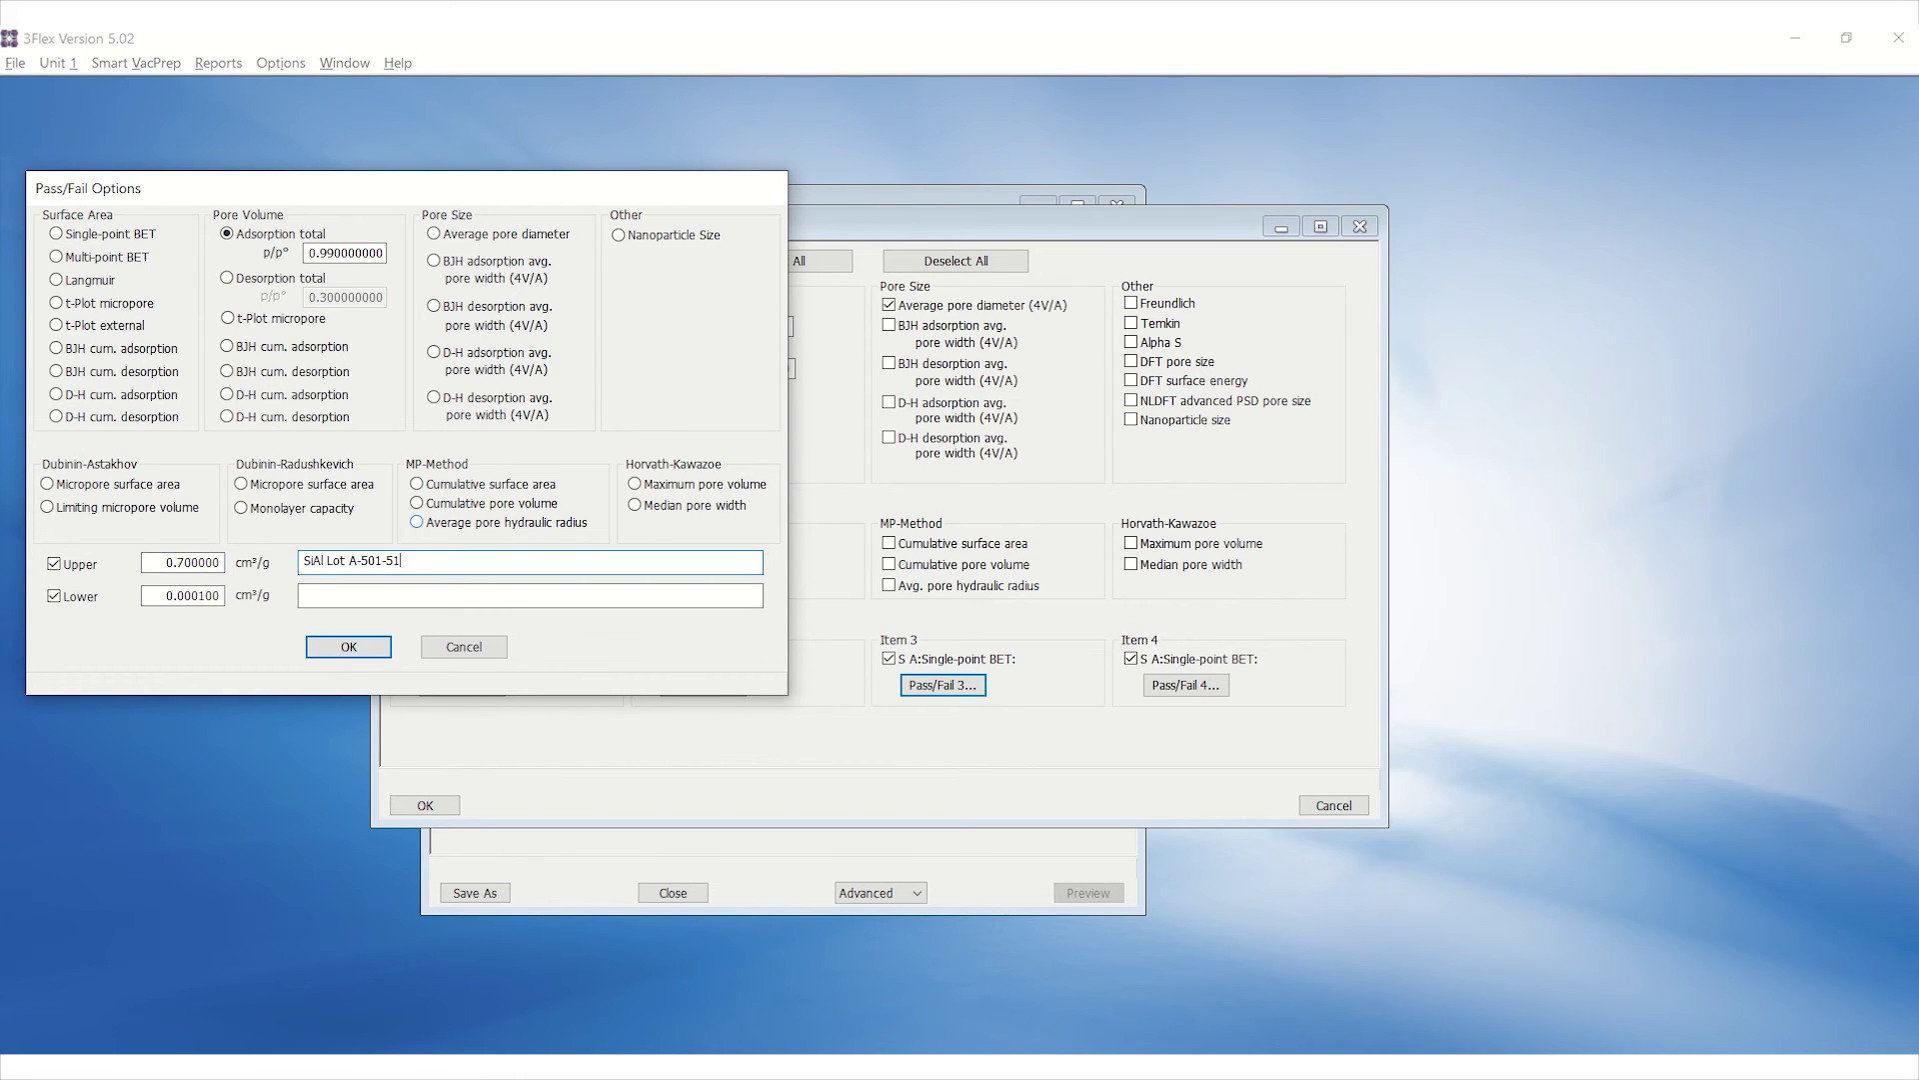
key("Tab")
key("Tab")
type("0.1")
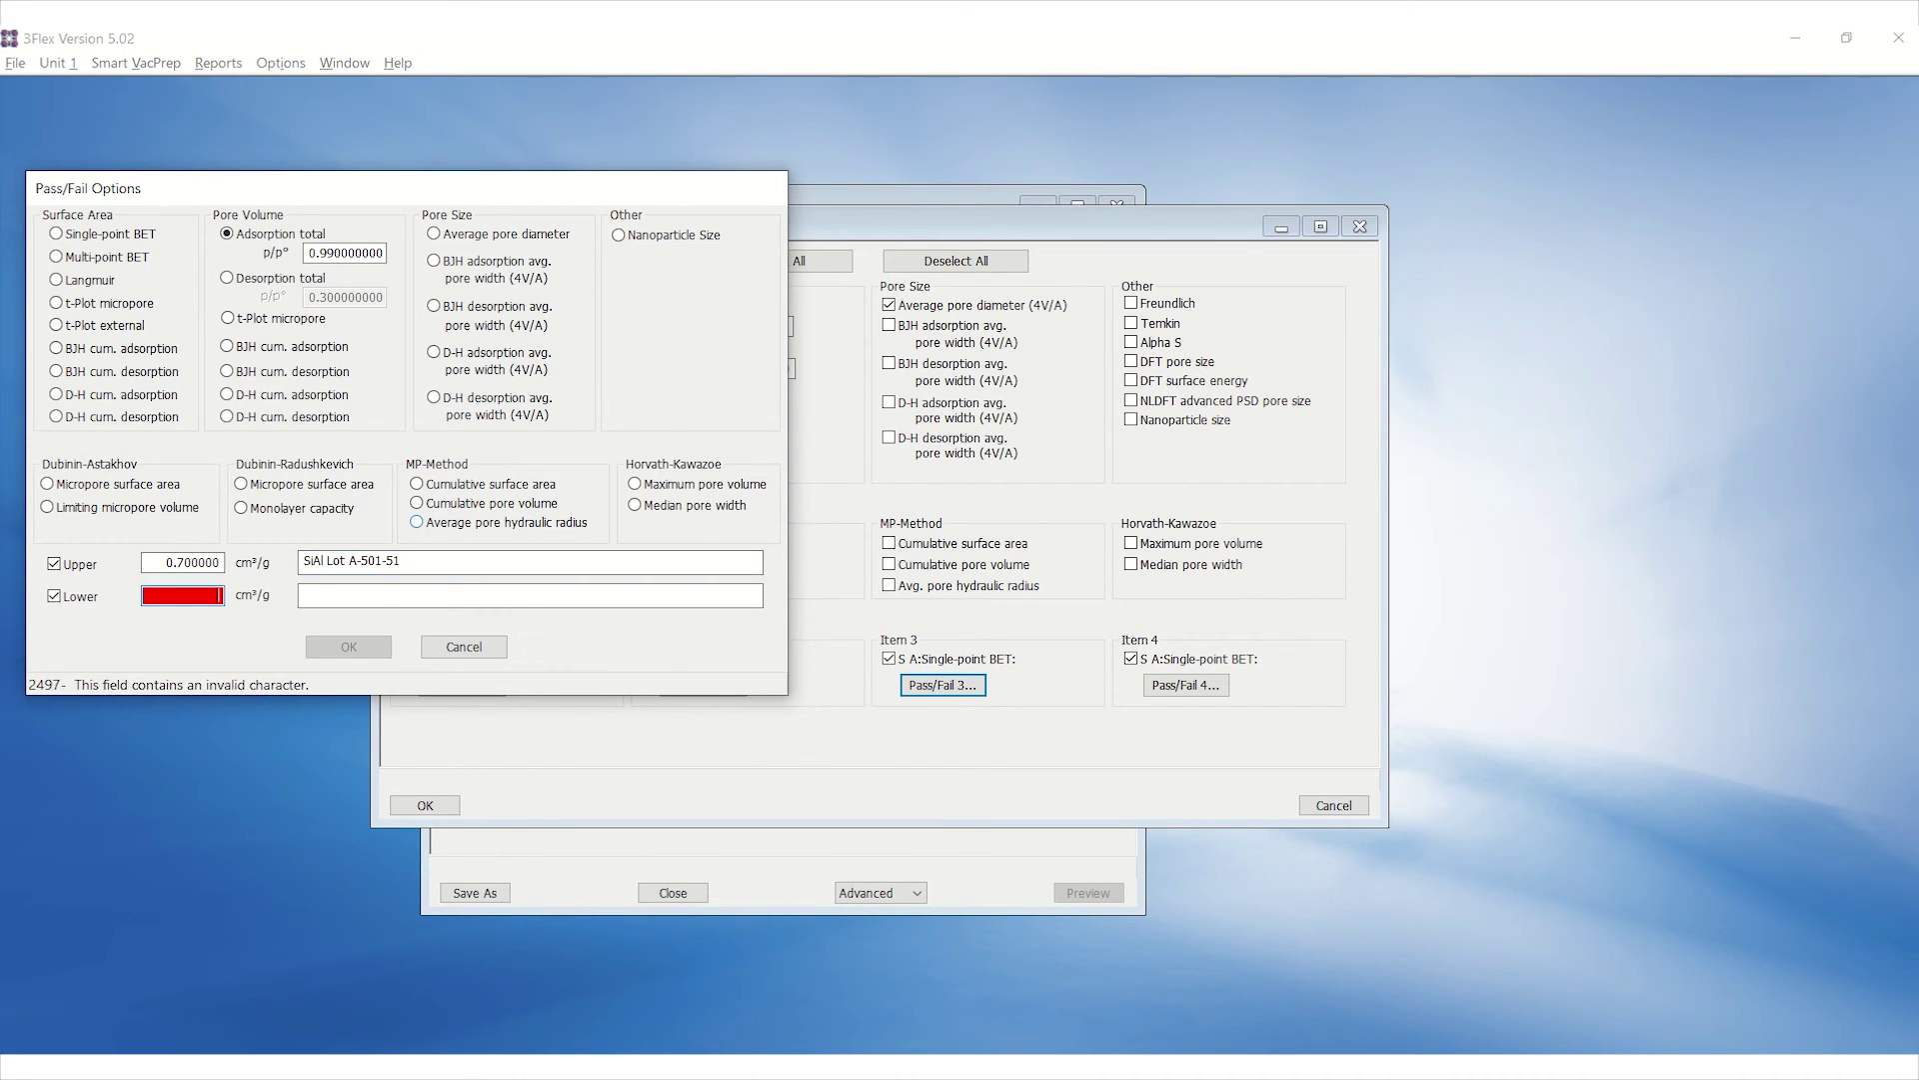
type("0.54")
key("Tab")
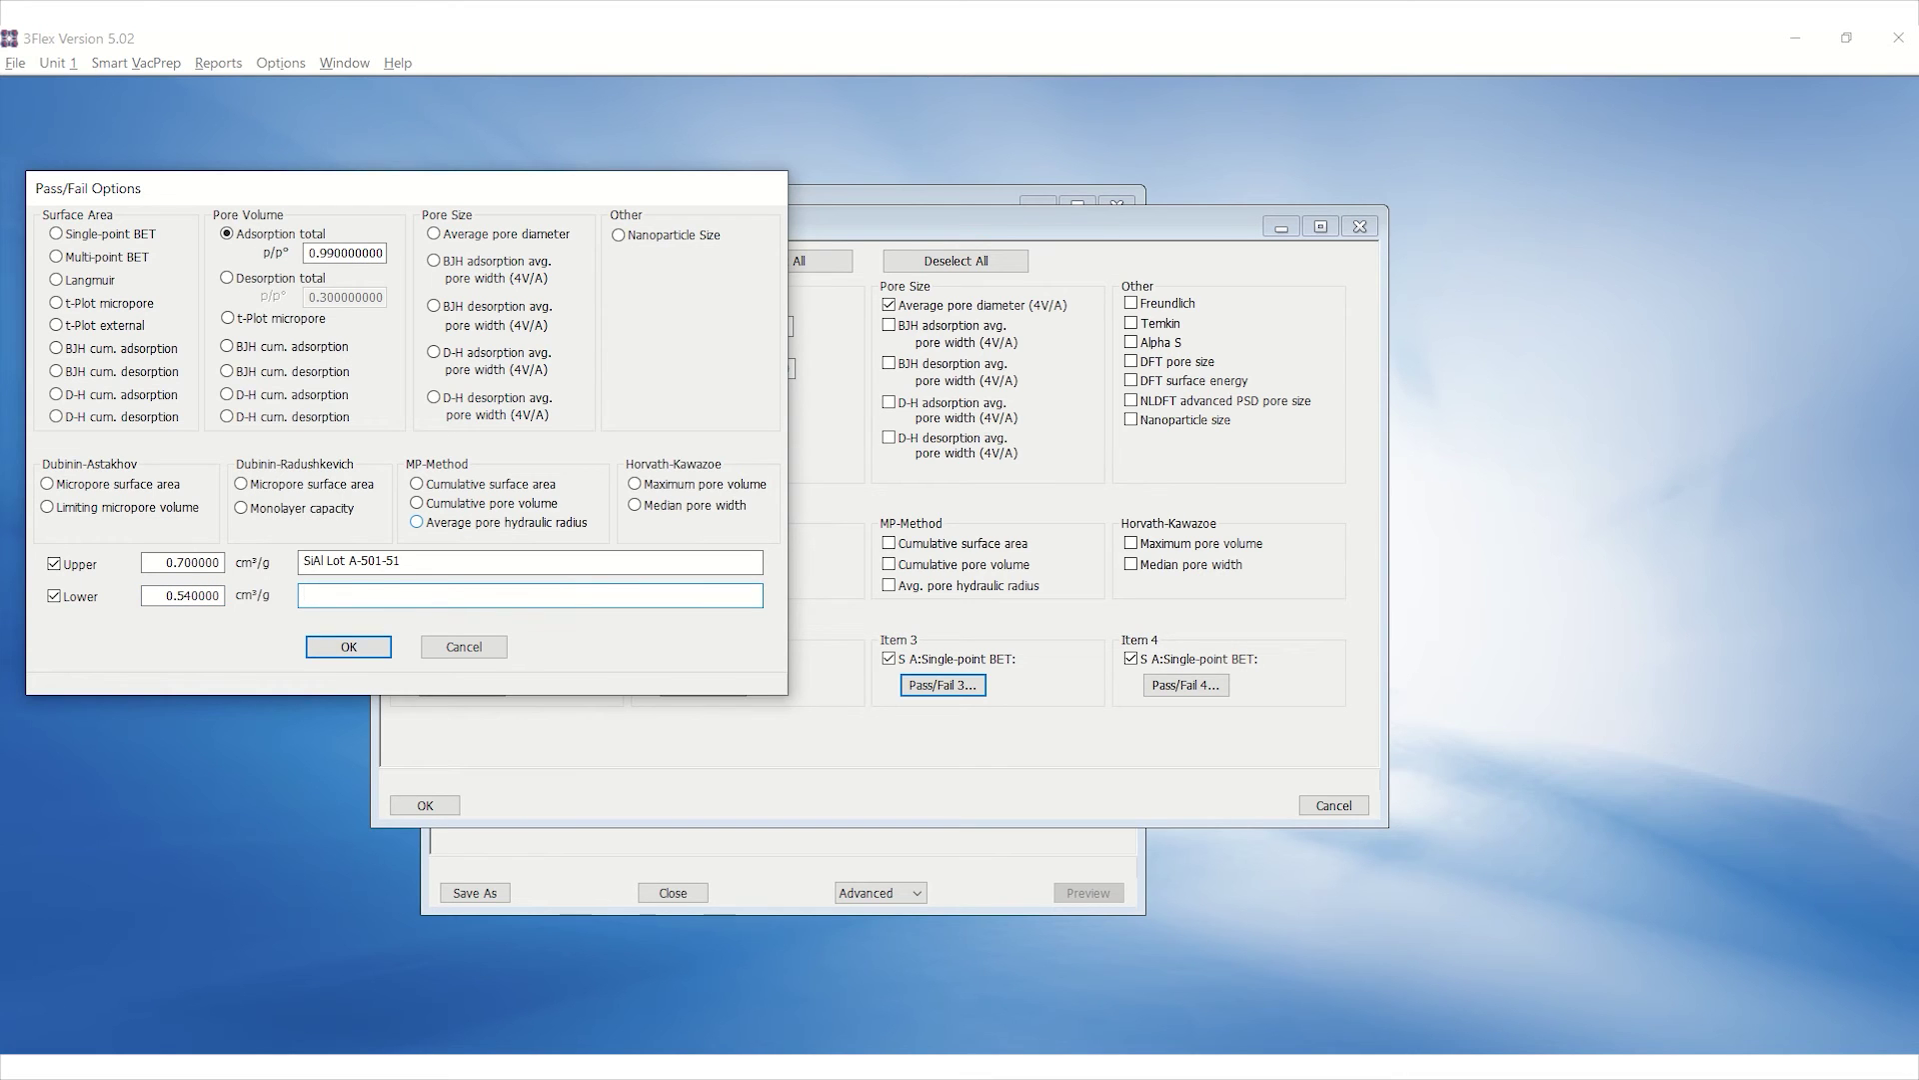
type("SiAl Lot A-501-51")
left_click(349, 647)
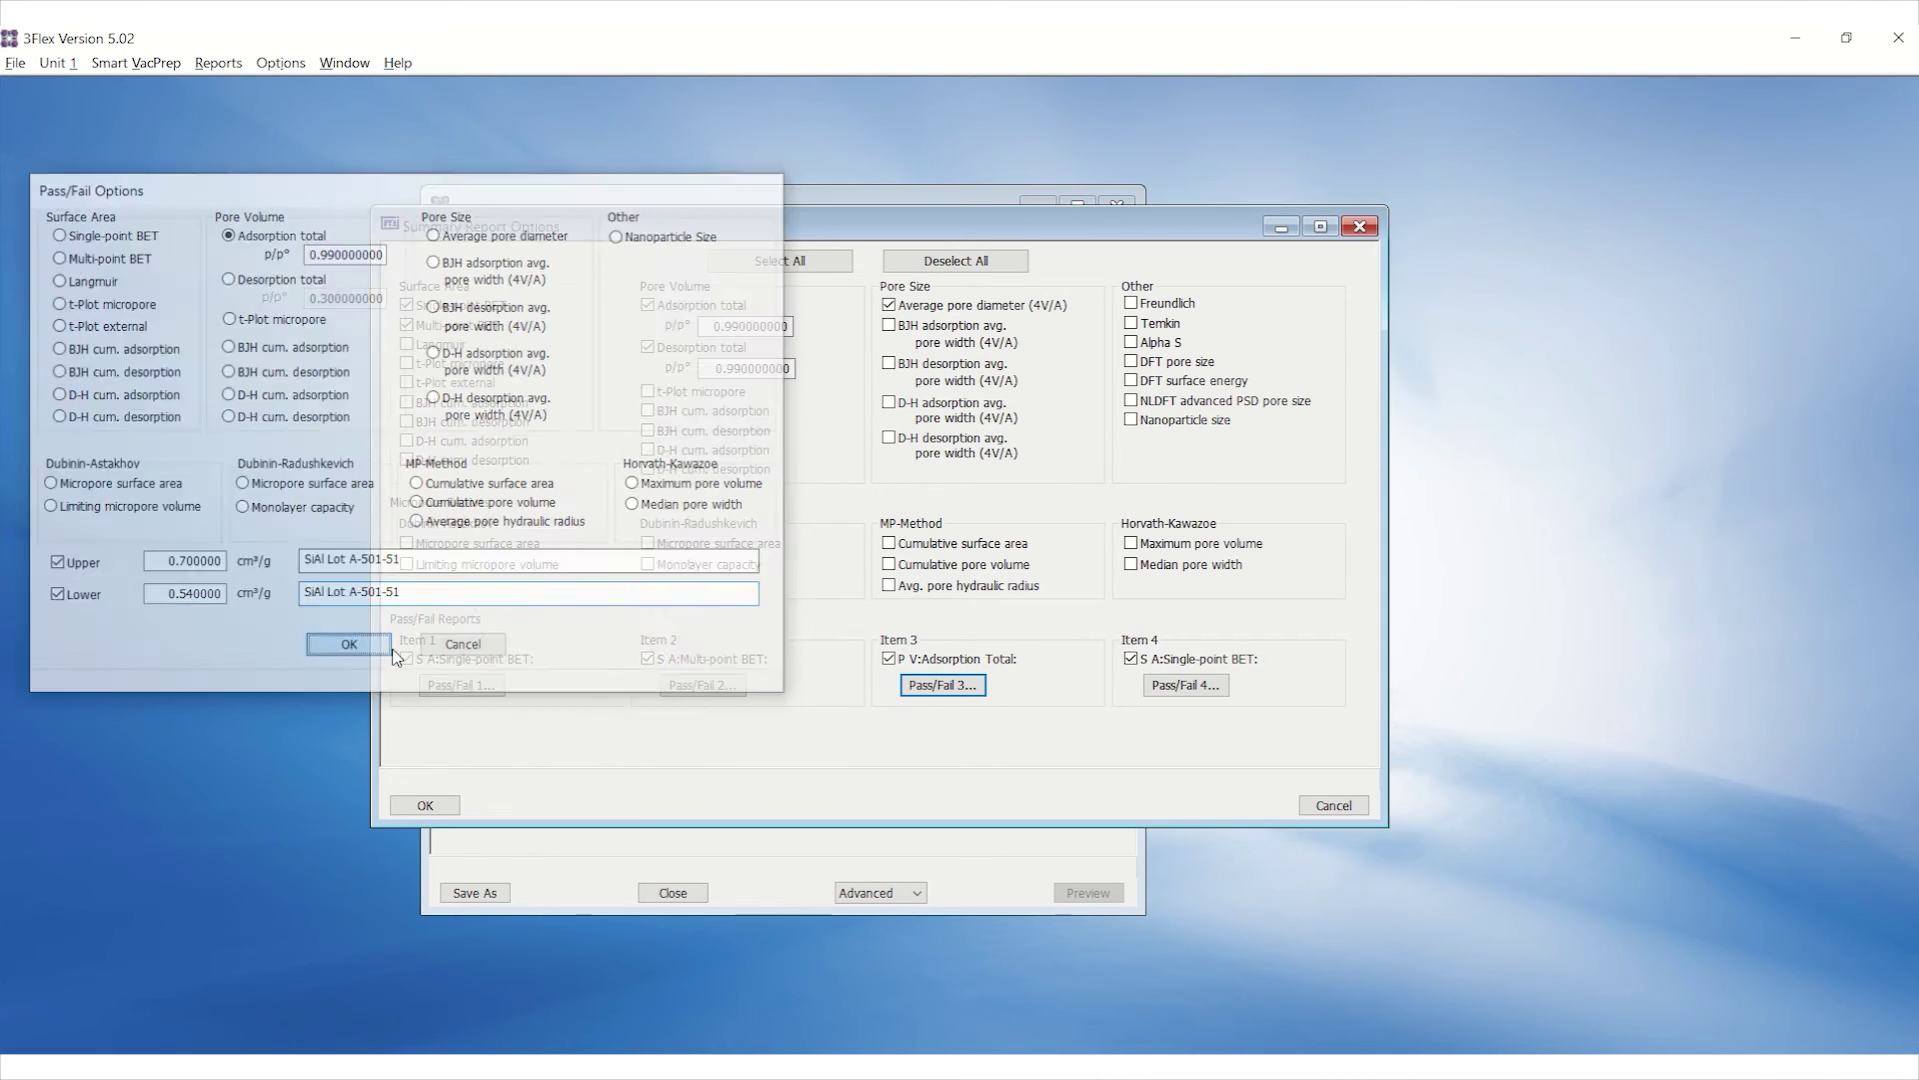
- Make item 4 test average pore diameter with a 130 Å upper limit labelled SiAl Lot A-501-51
left_click(1169, 686)
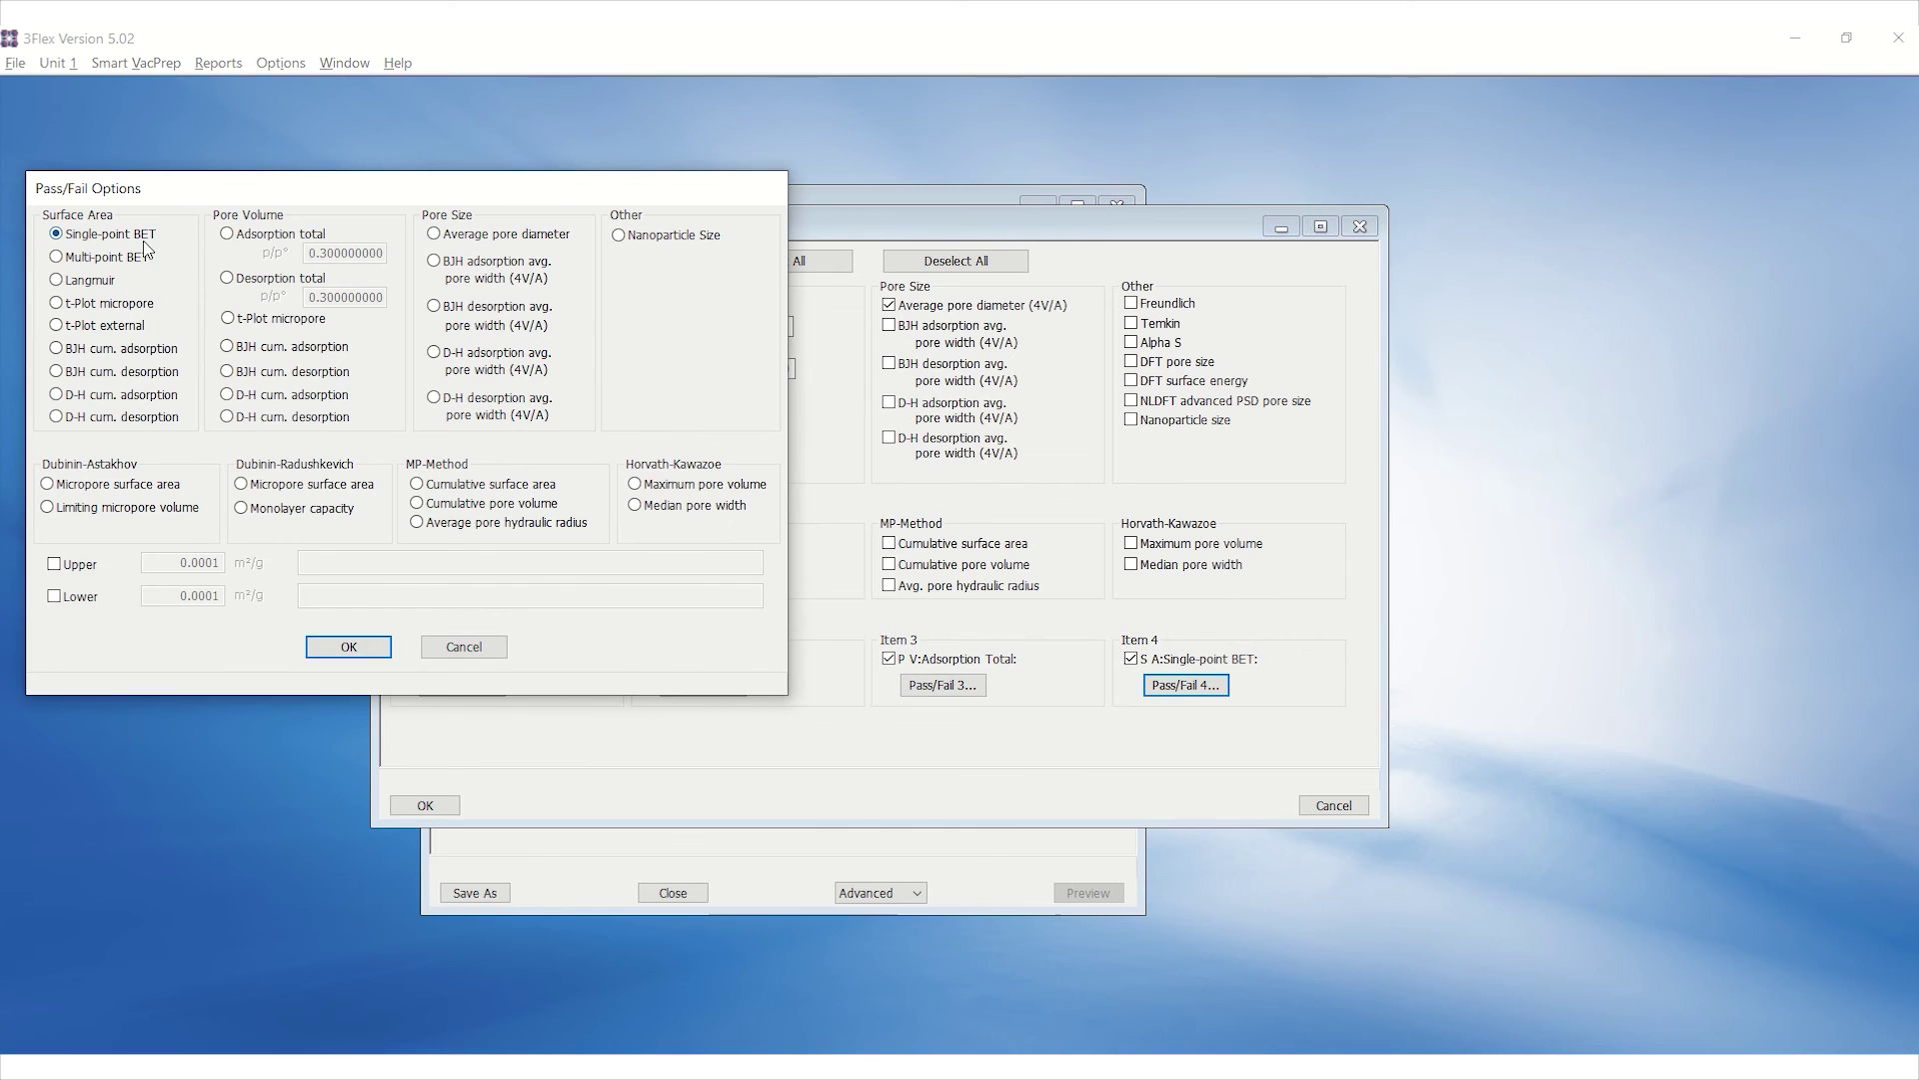
left_click(490, 236)
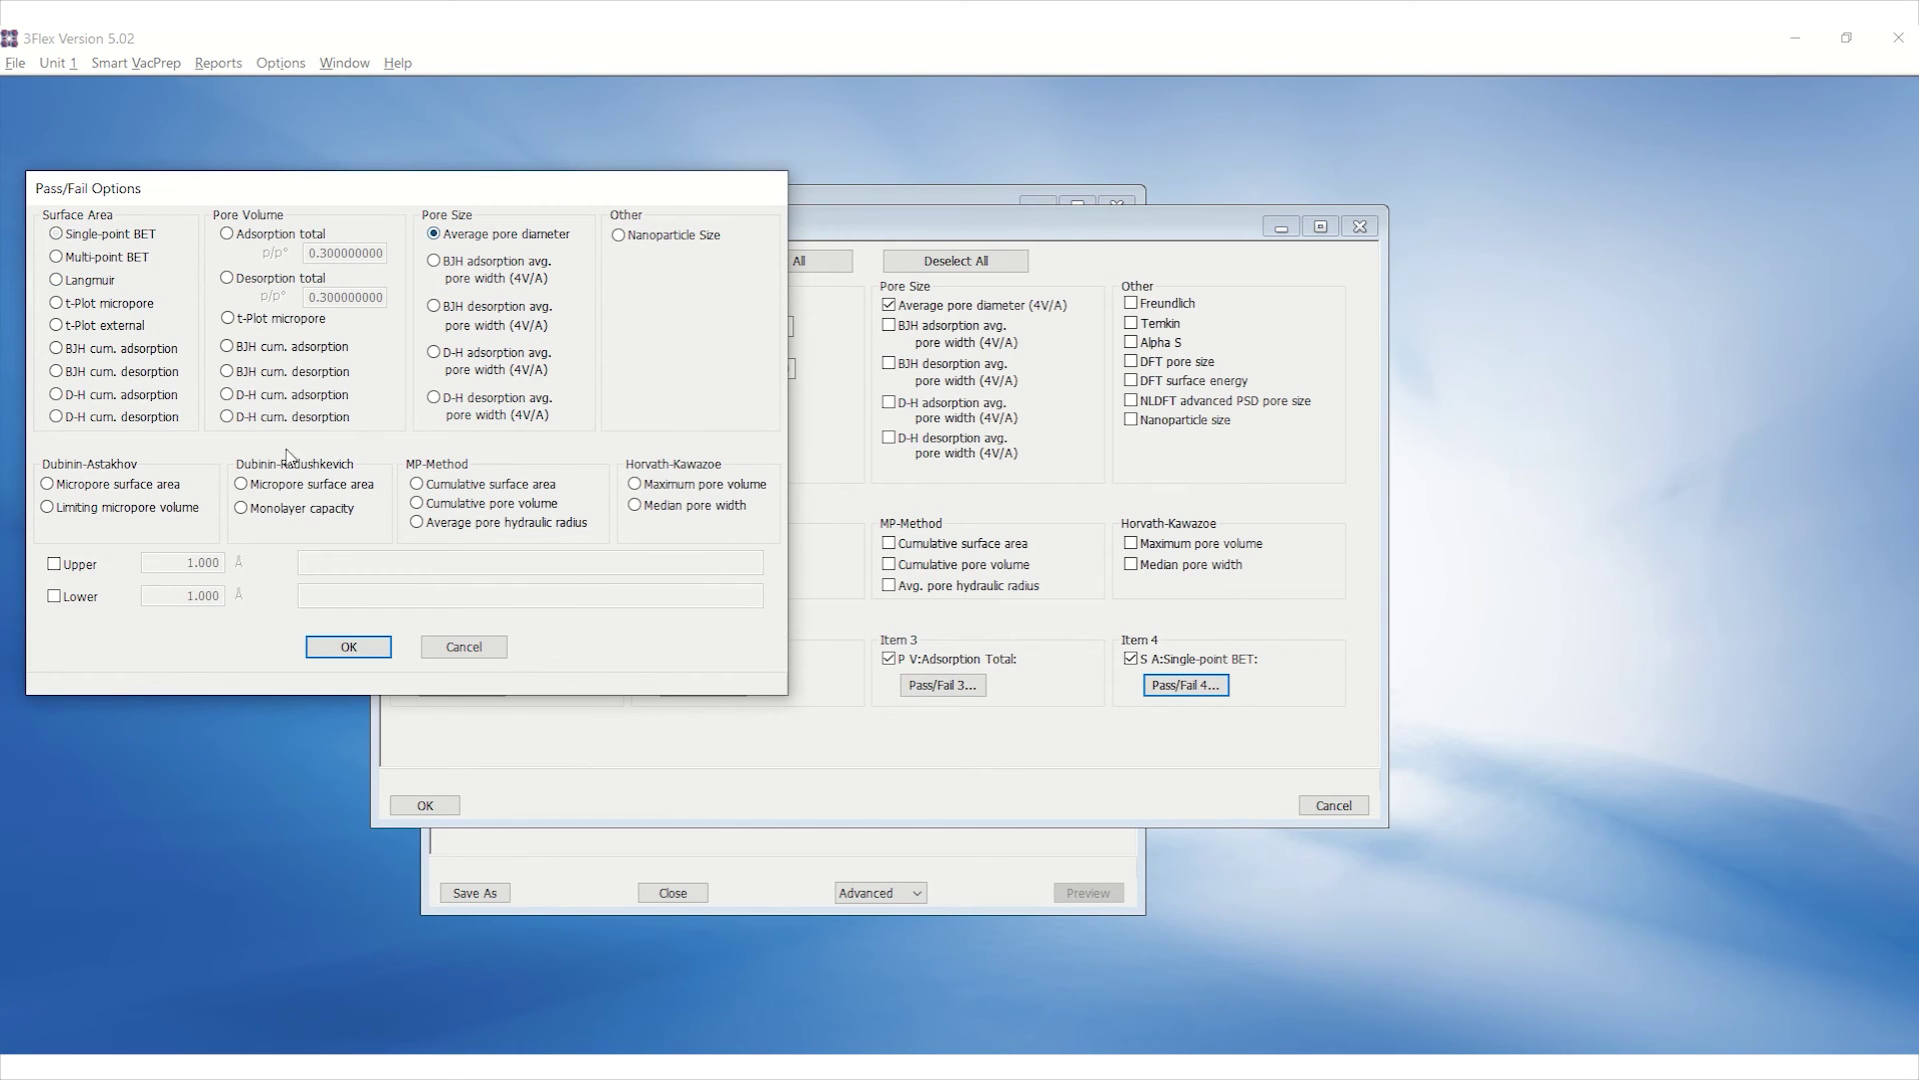
left_click(88, 565)
left_click(88, 597)
left_click(180, 563)
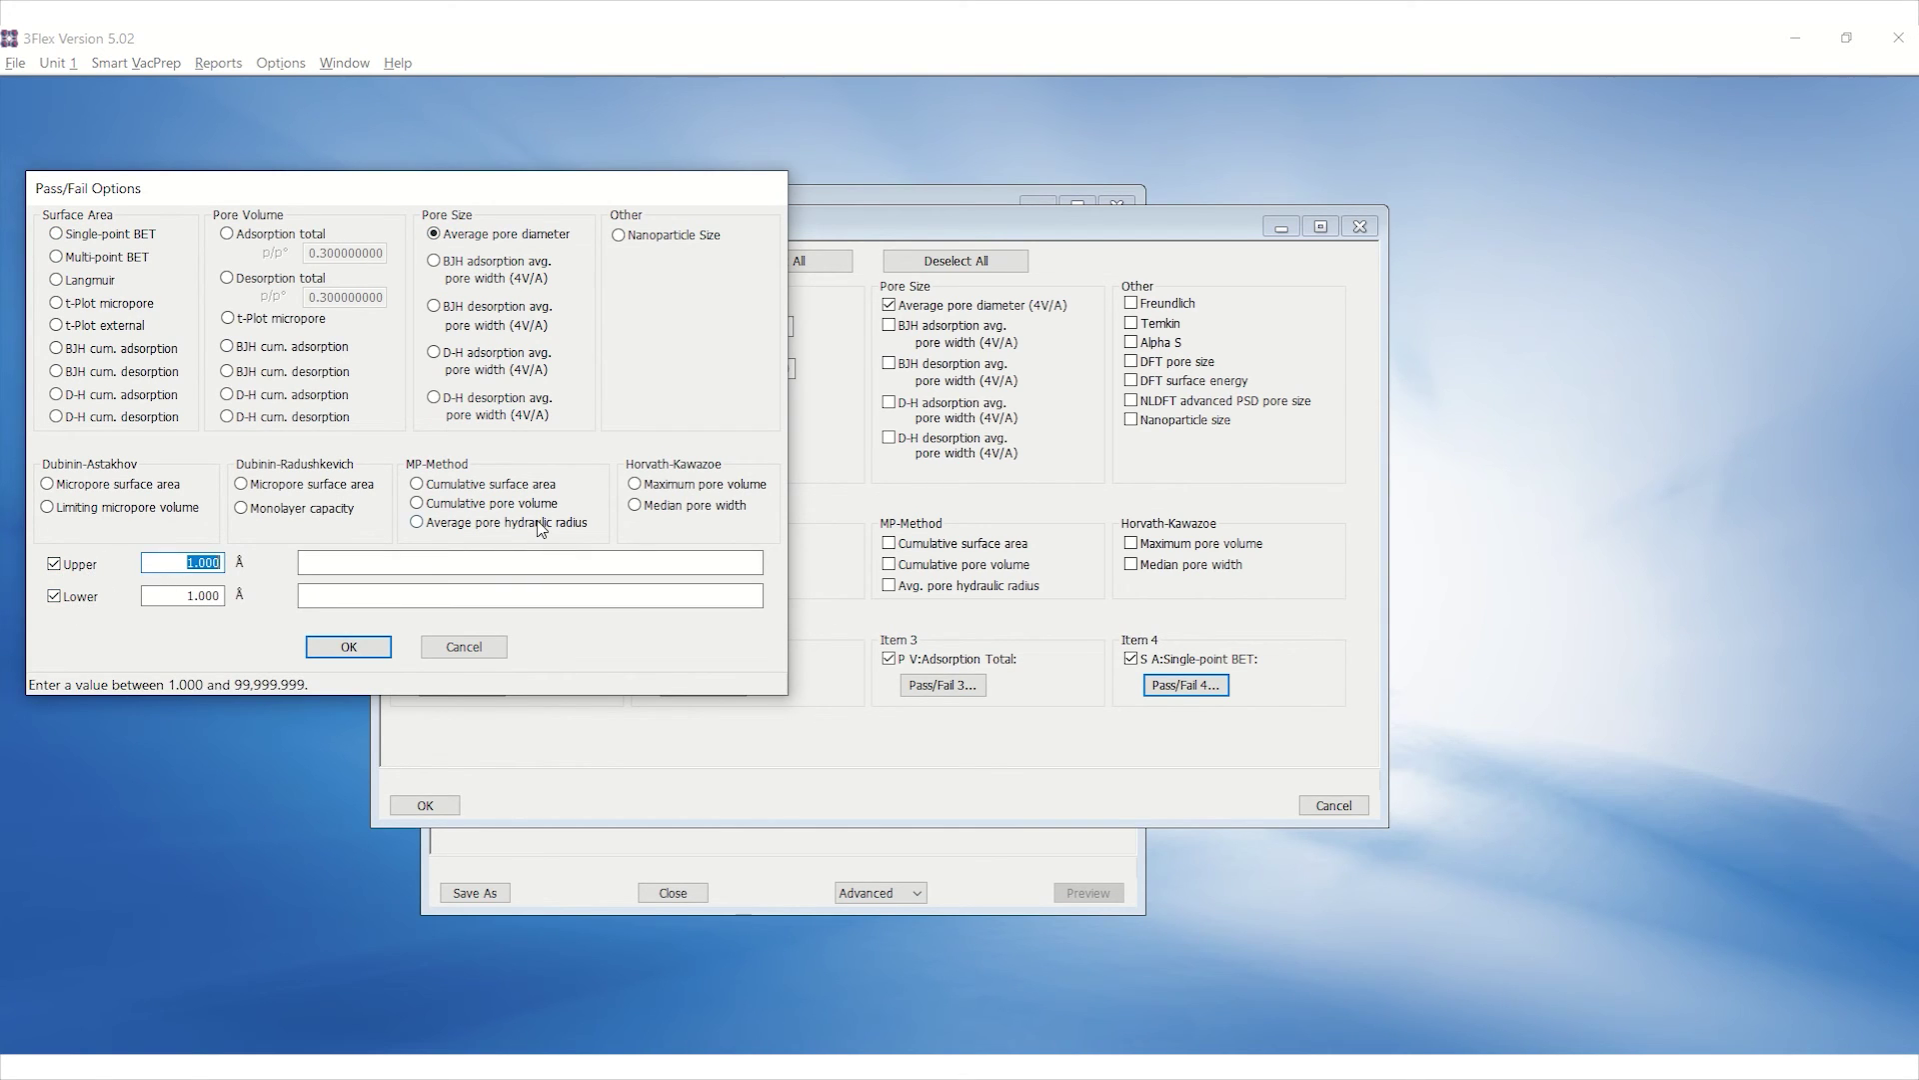
type("130")
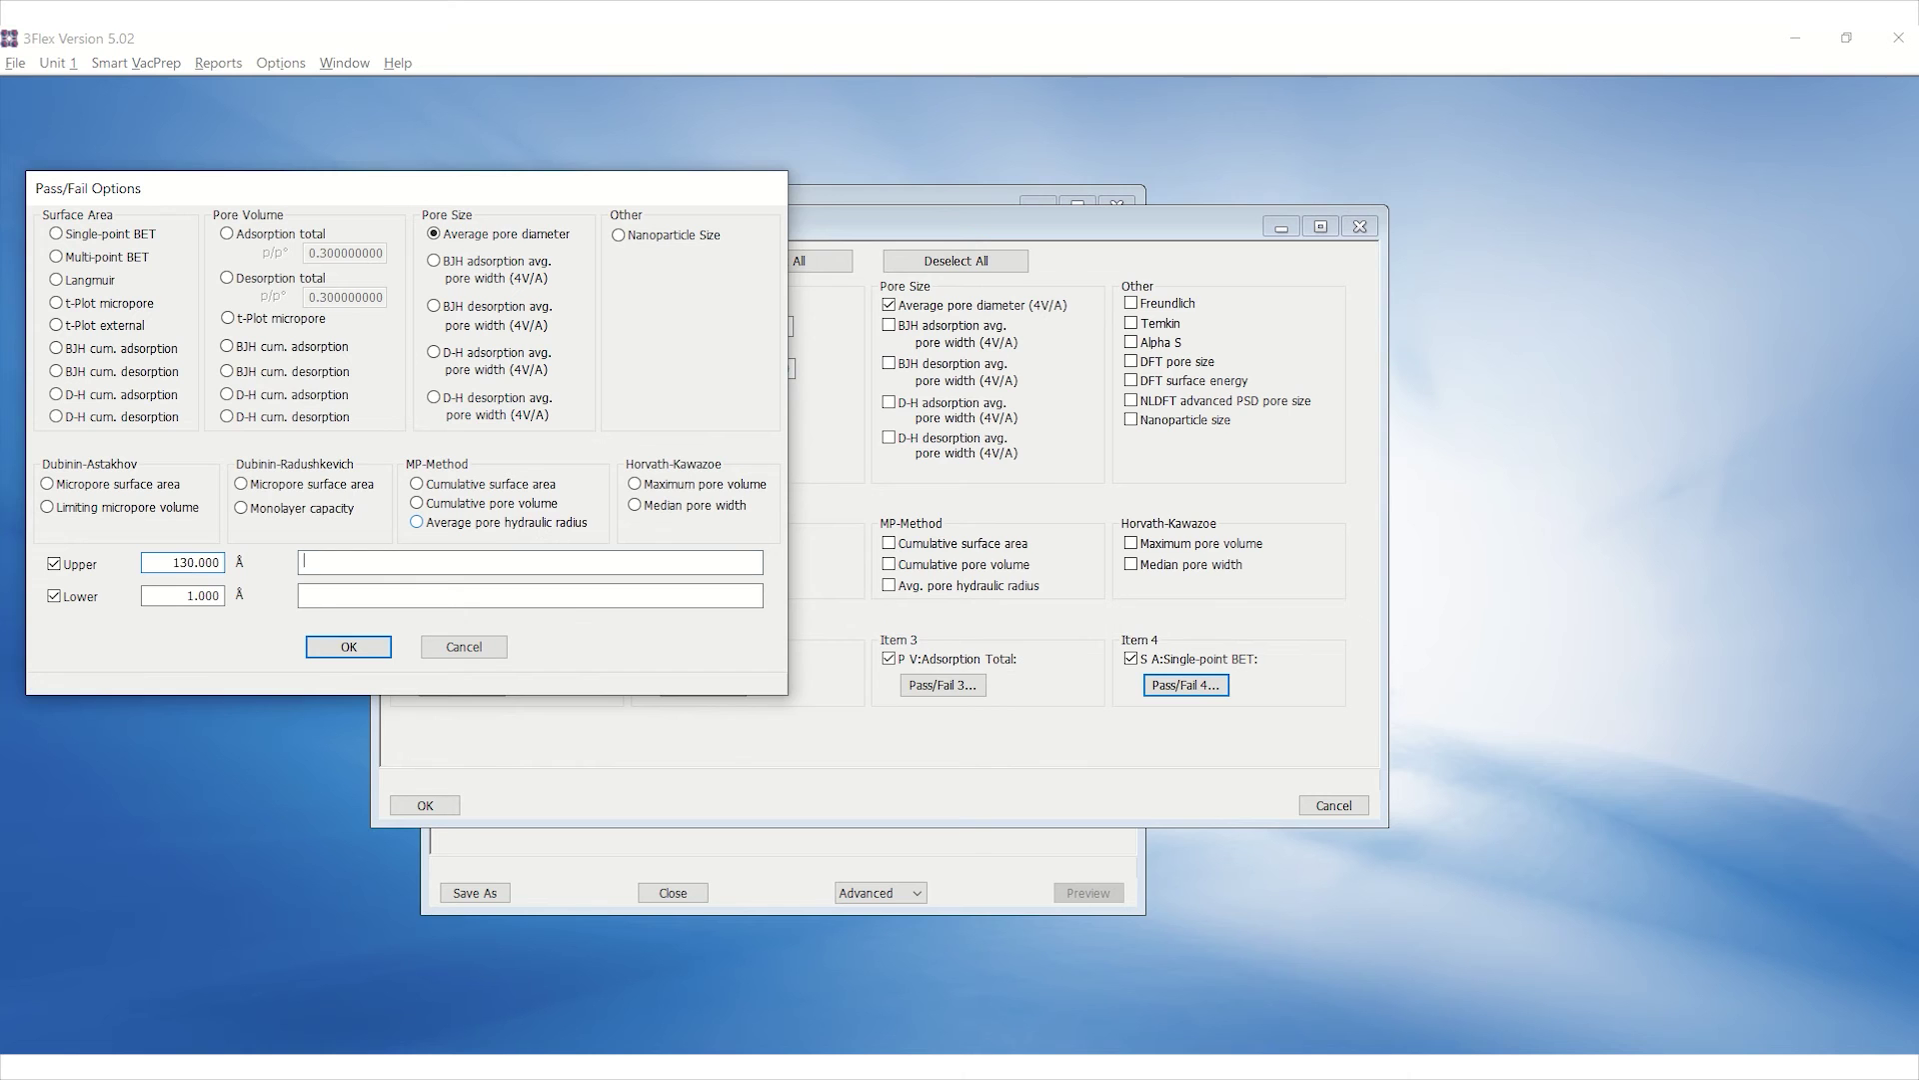
key("Tab")
type("SiAl Lot A-501-51")
key("Tab")
key("Tab")
- Give item 4 a lot-labelled 100 Å lower limit and accept the summary report options
type("100")
key("Tab")
type("SiAl Lot A-501-51")
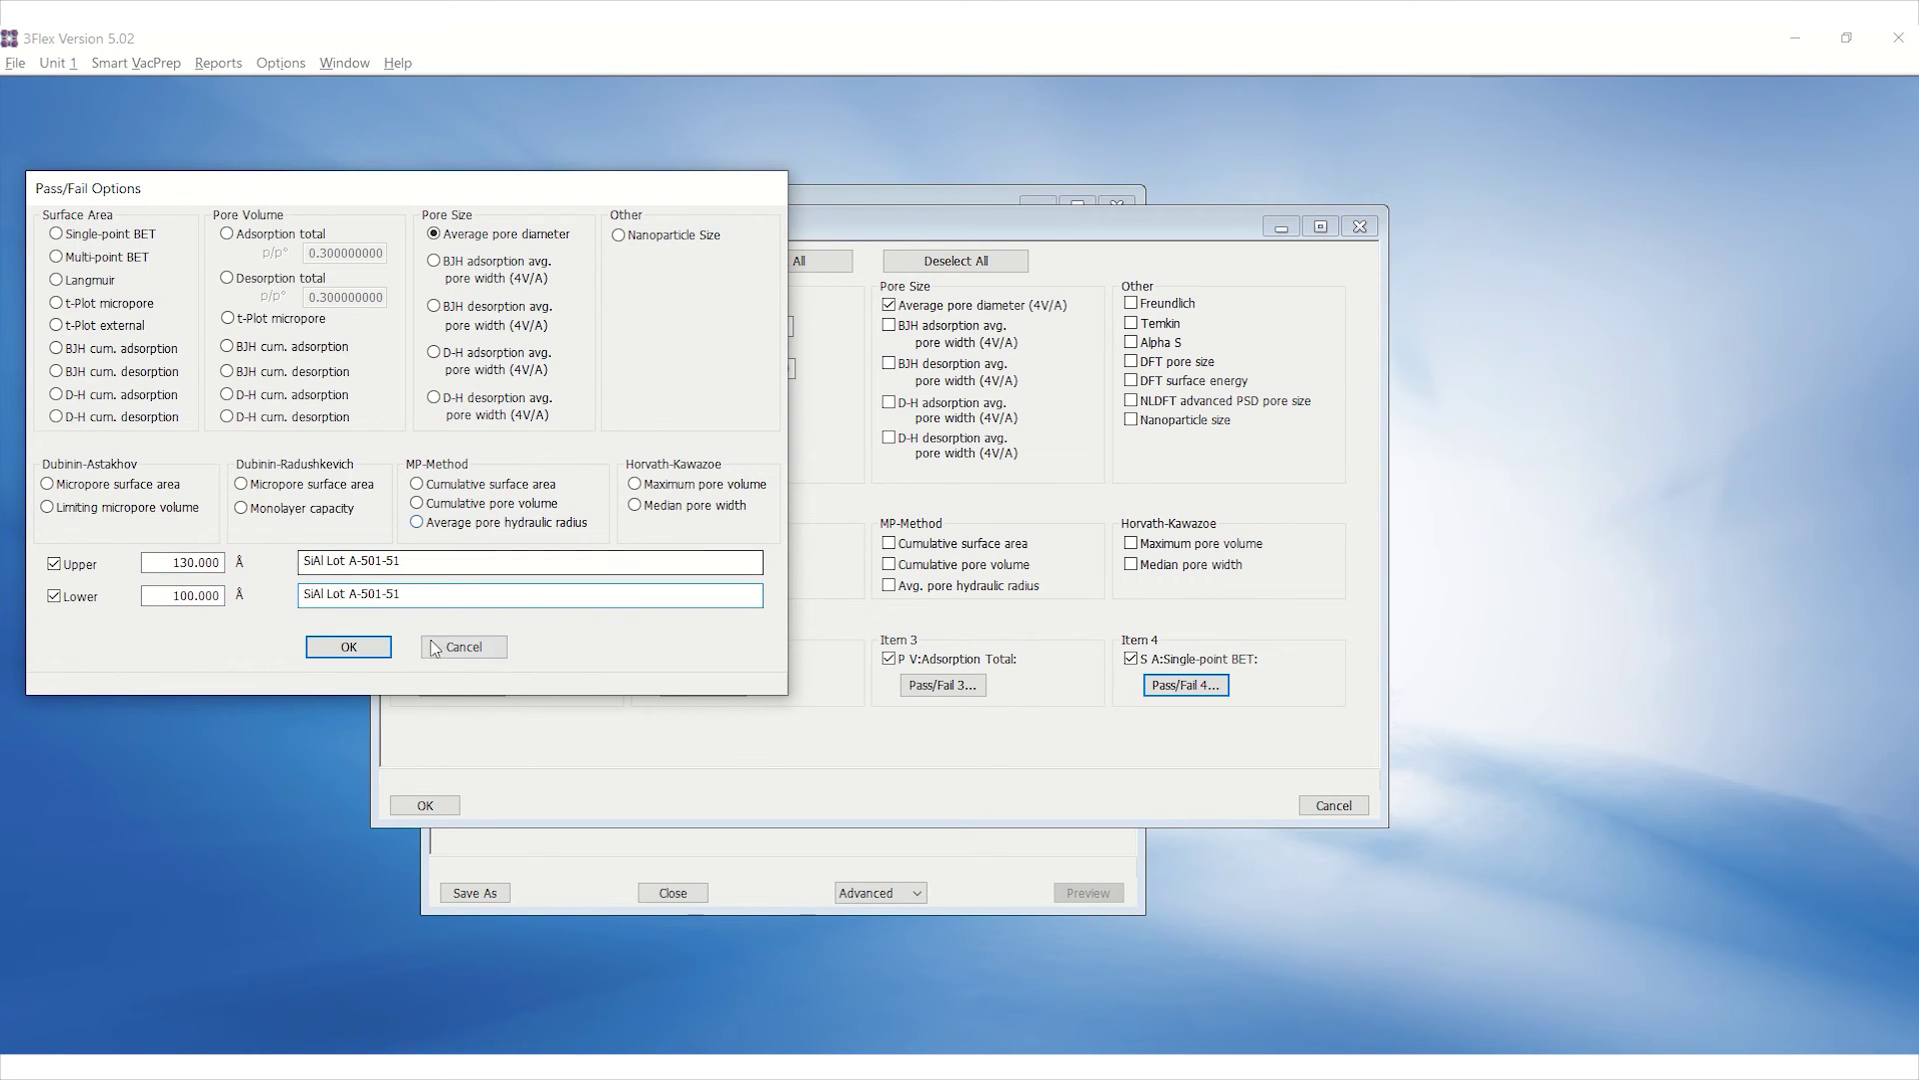
left_click(372, 647)
left_click(432, 806)
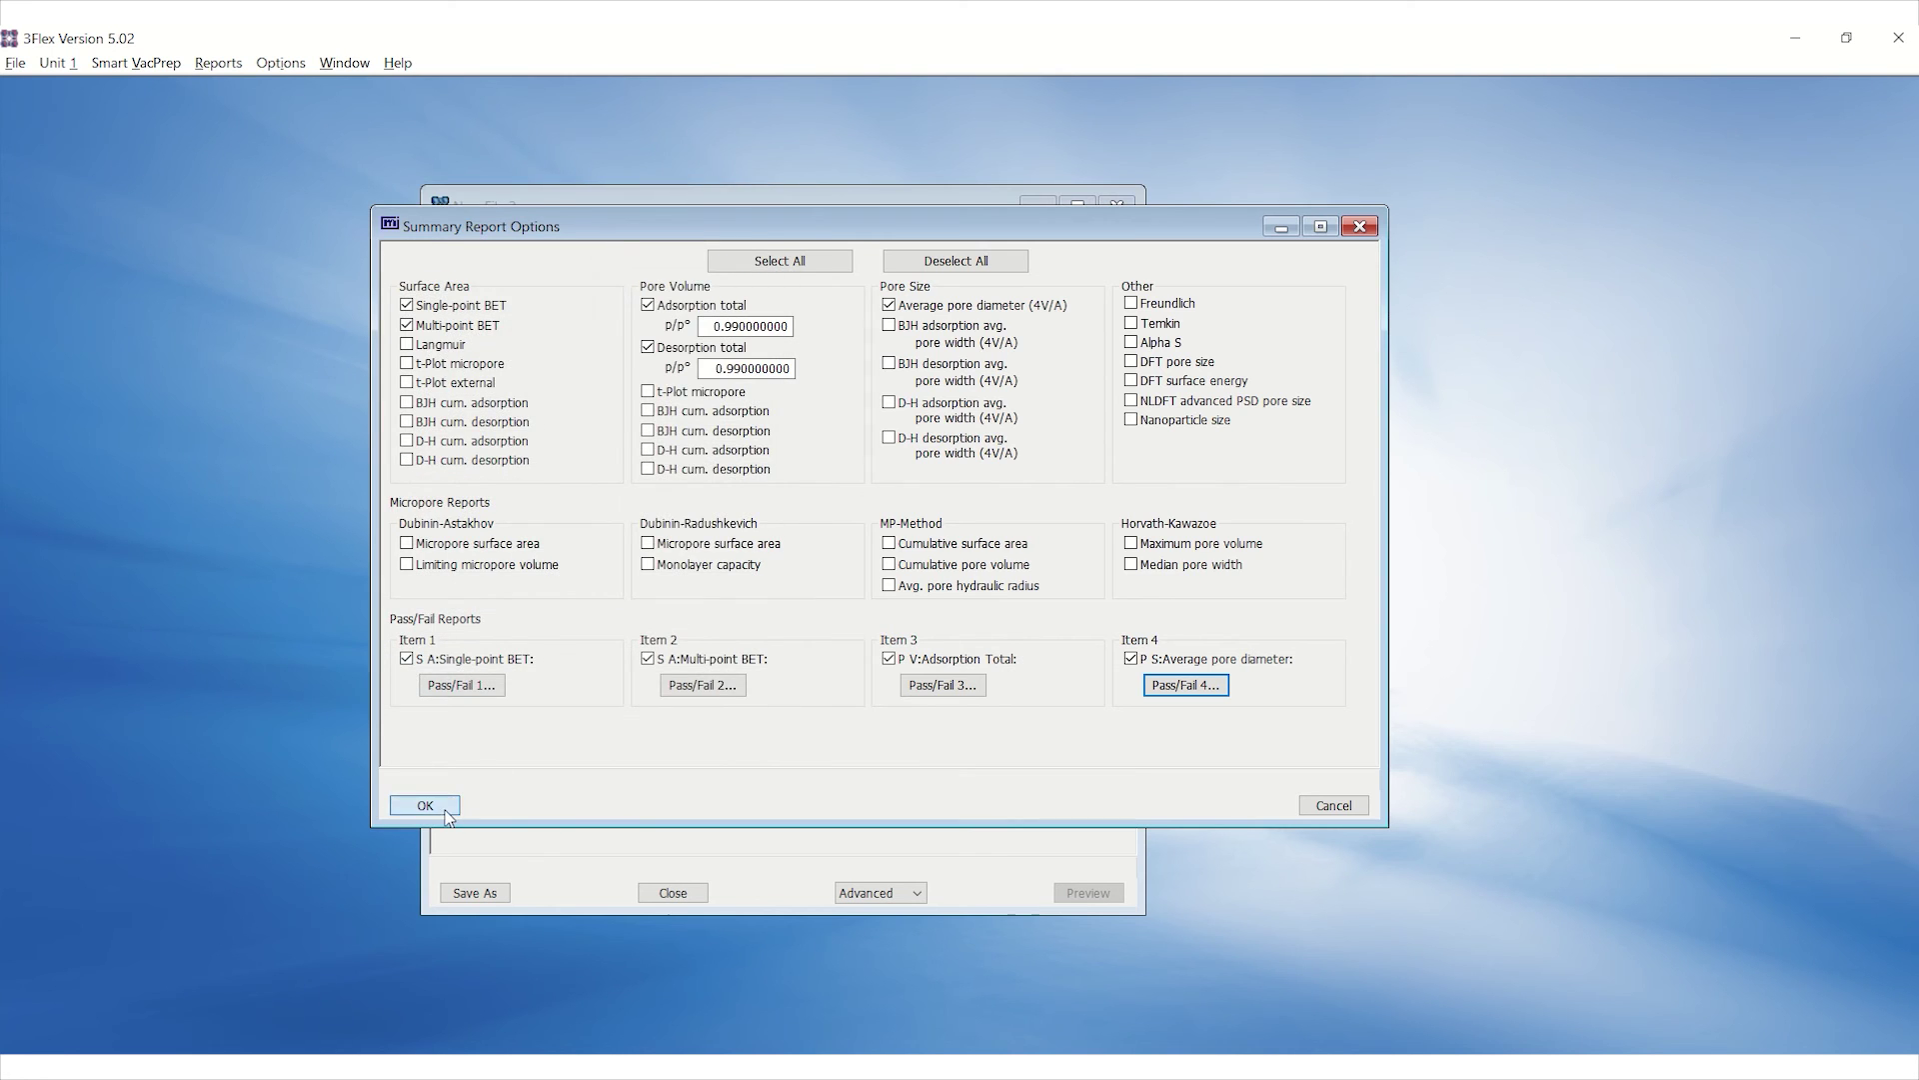
- Save the sample file as SiAl Demo in the Demo folder and close its window
left_click(474, 893)
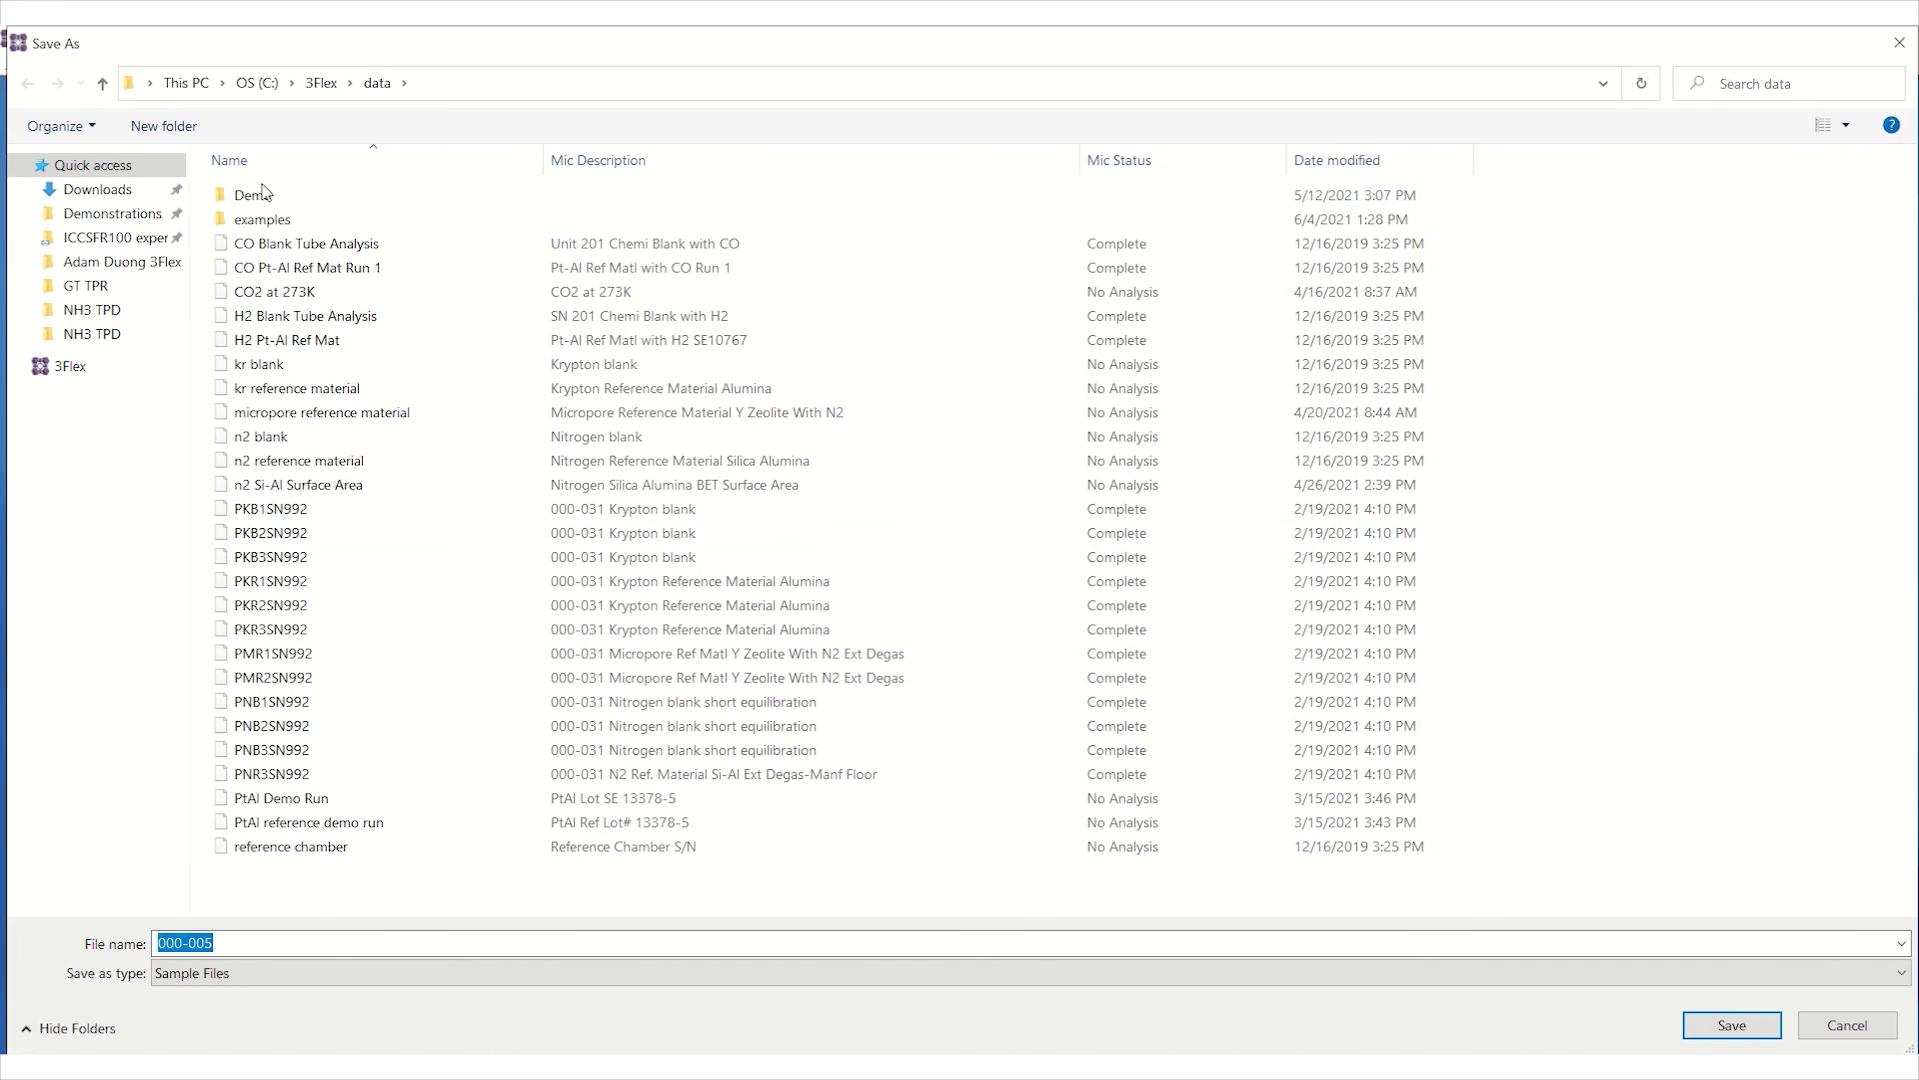
double_click(250, 195)
left_click(270, 936)
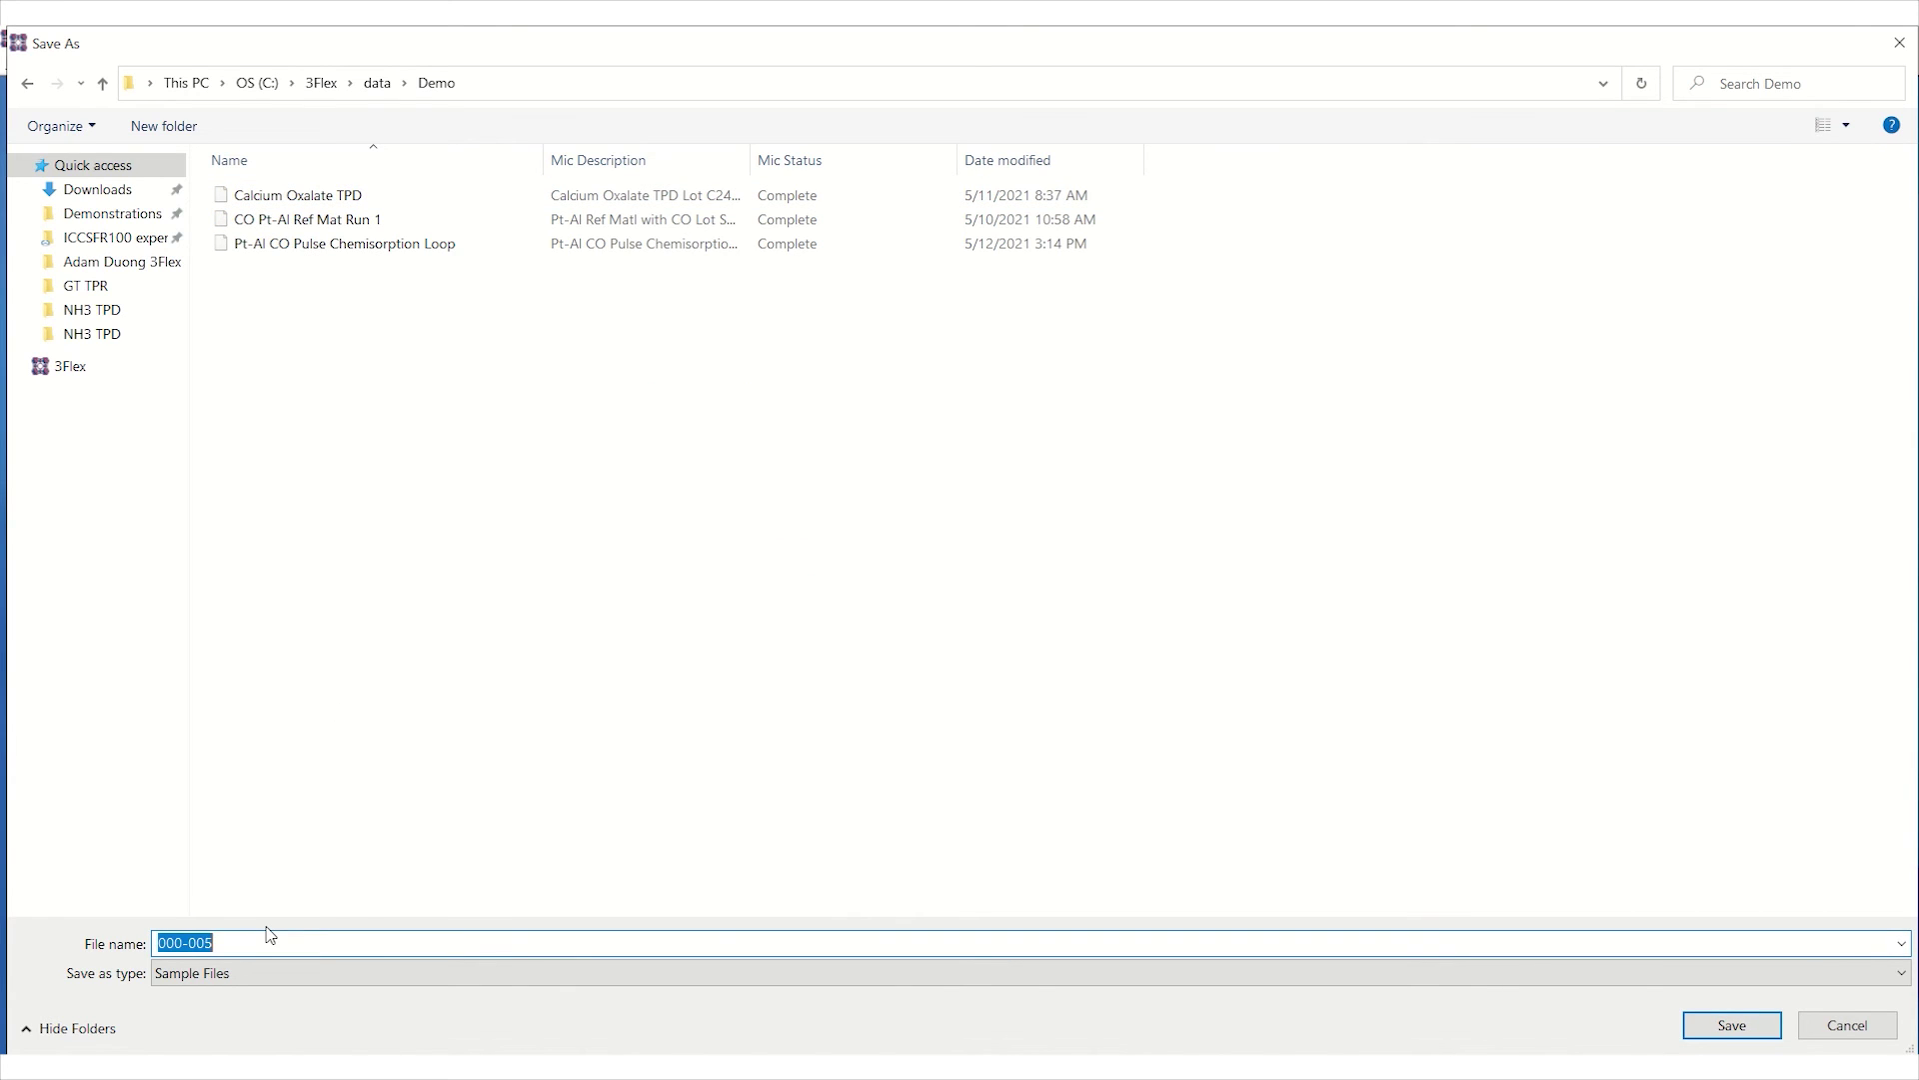
type("SiAl Demo")
key("Return")
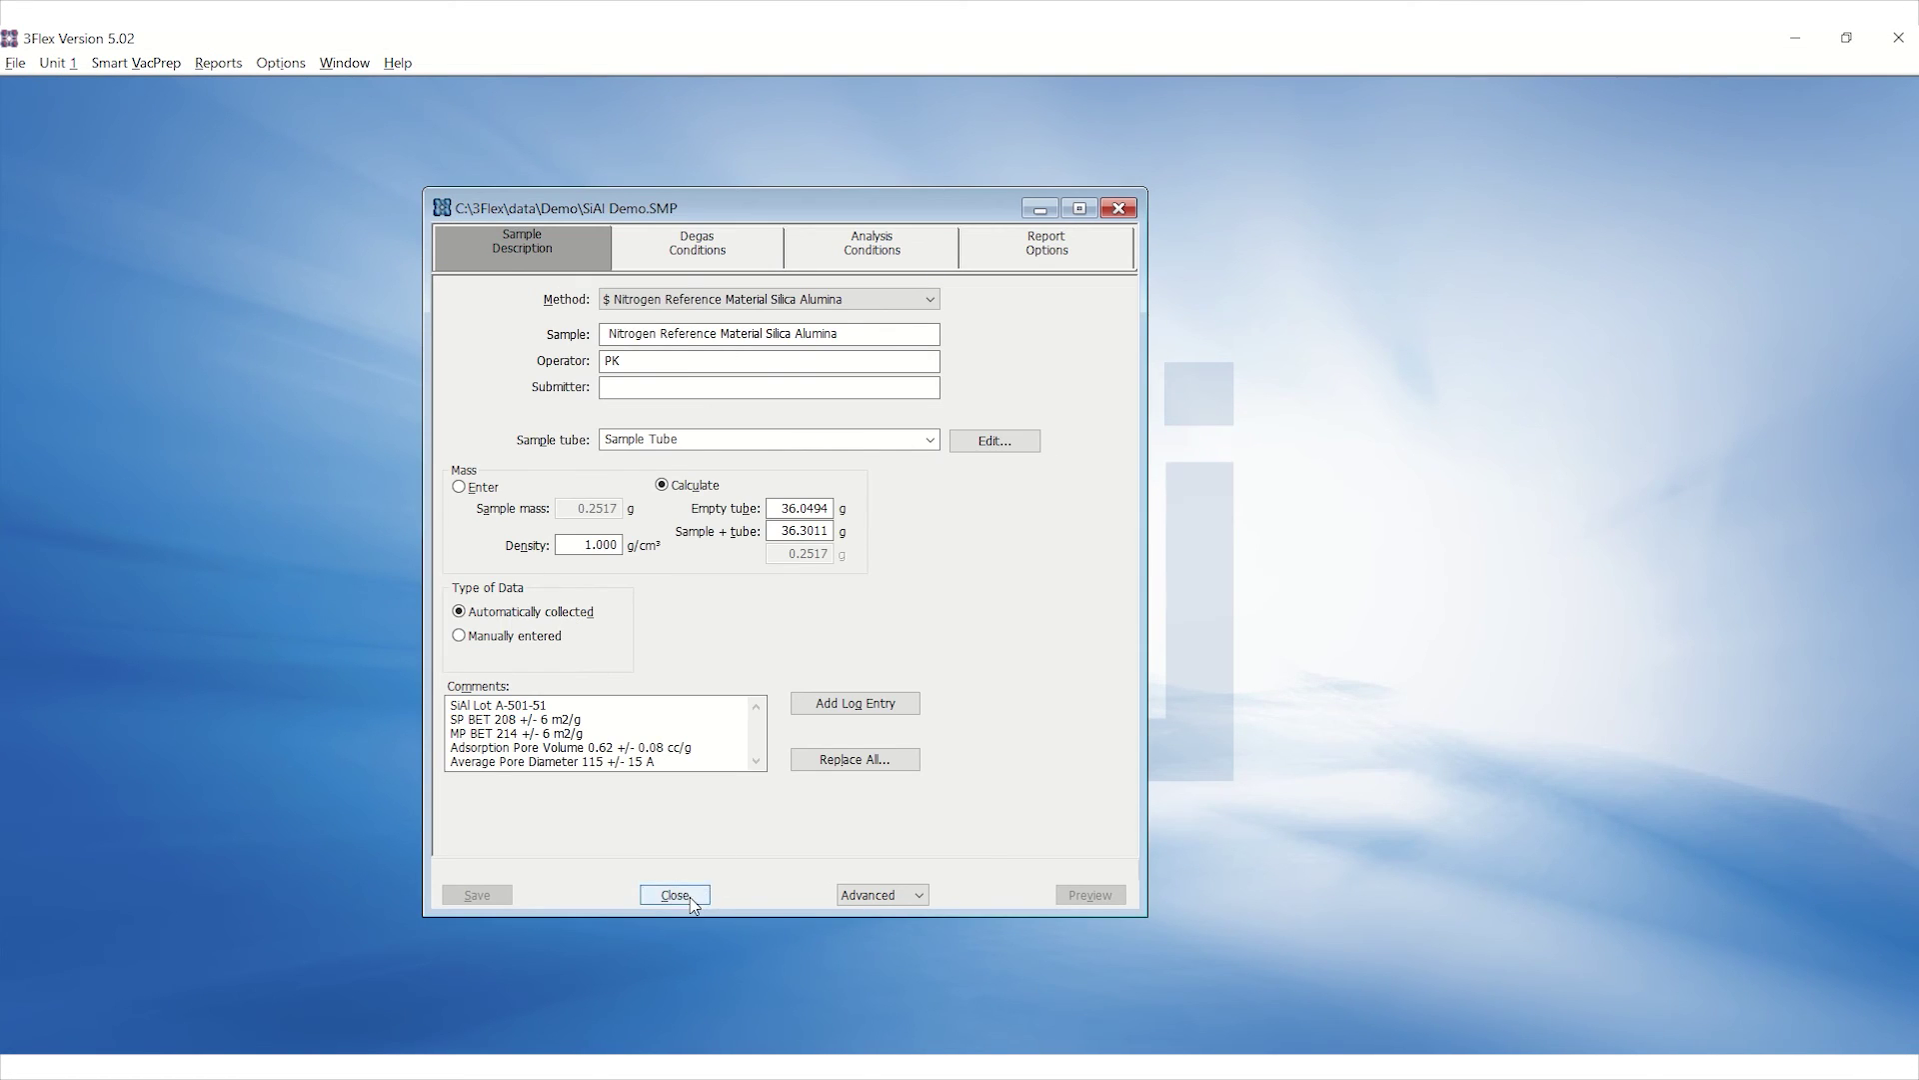
left_click(676, 896)
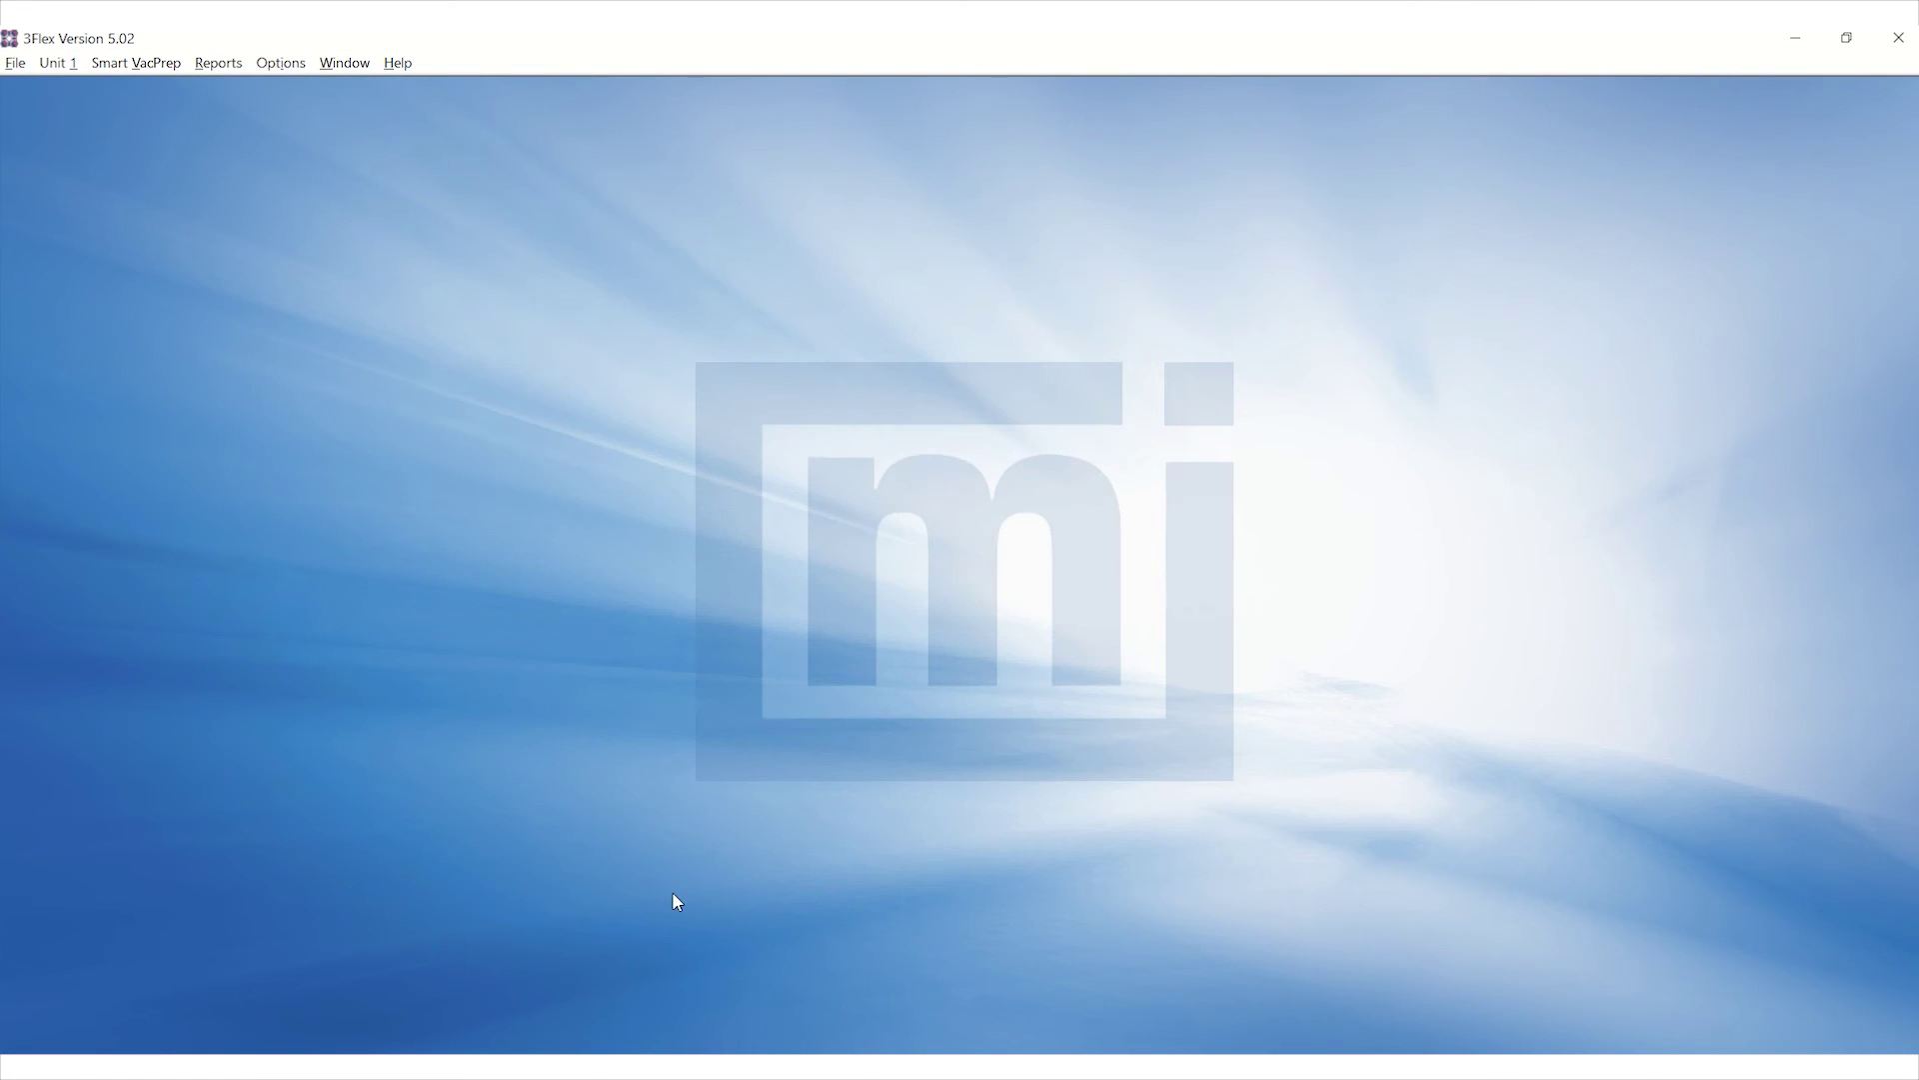
- Load SiAl Demo into port 1 of Unit 1's Sample Analysis and start the analysis
left_click(57, 63)
left_click(80, 90)
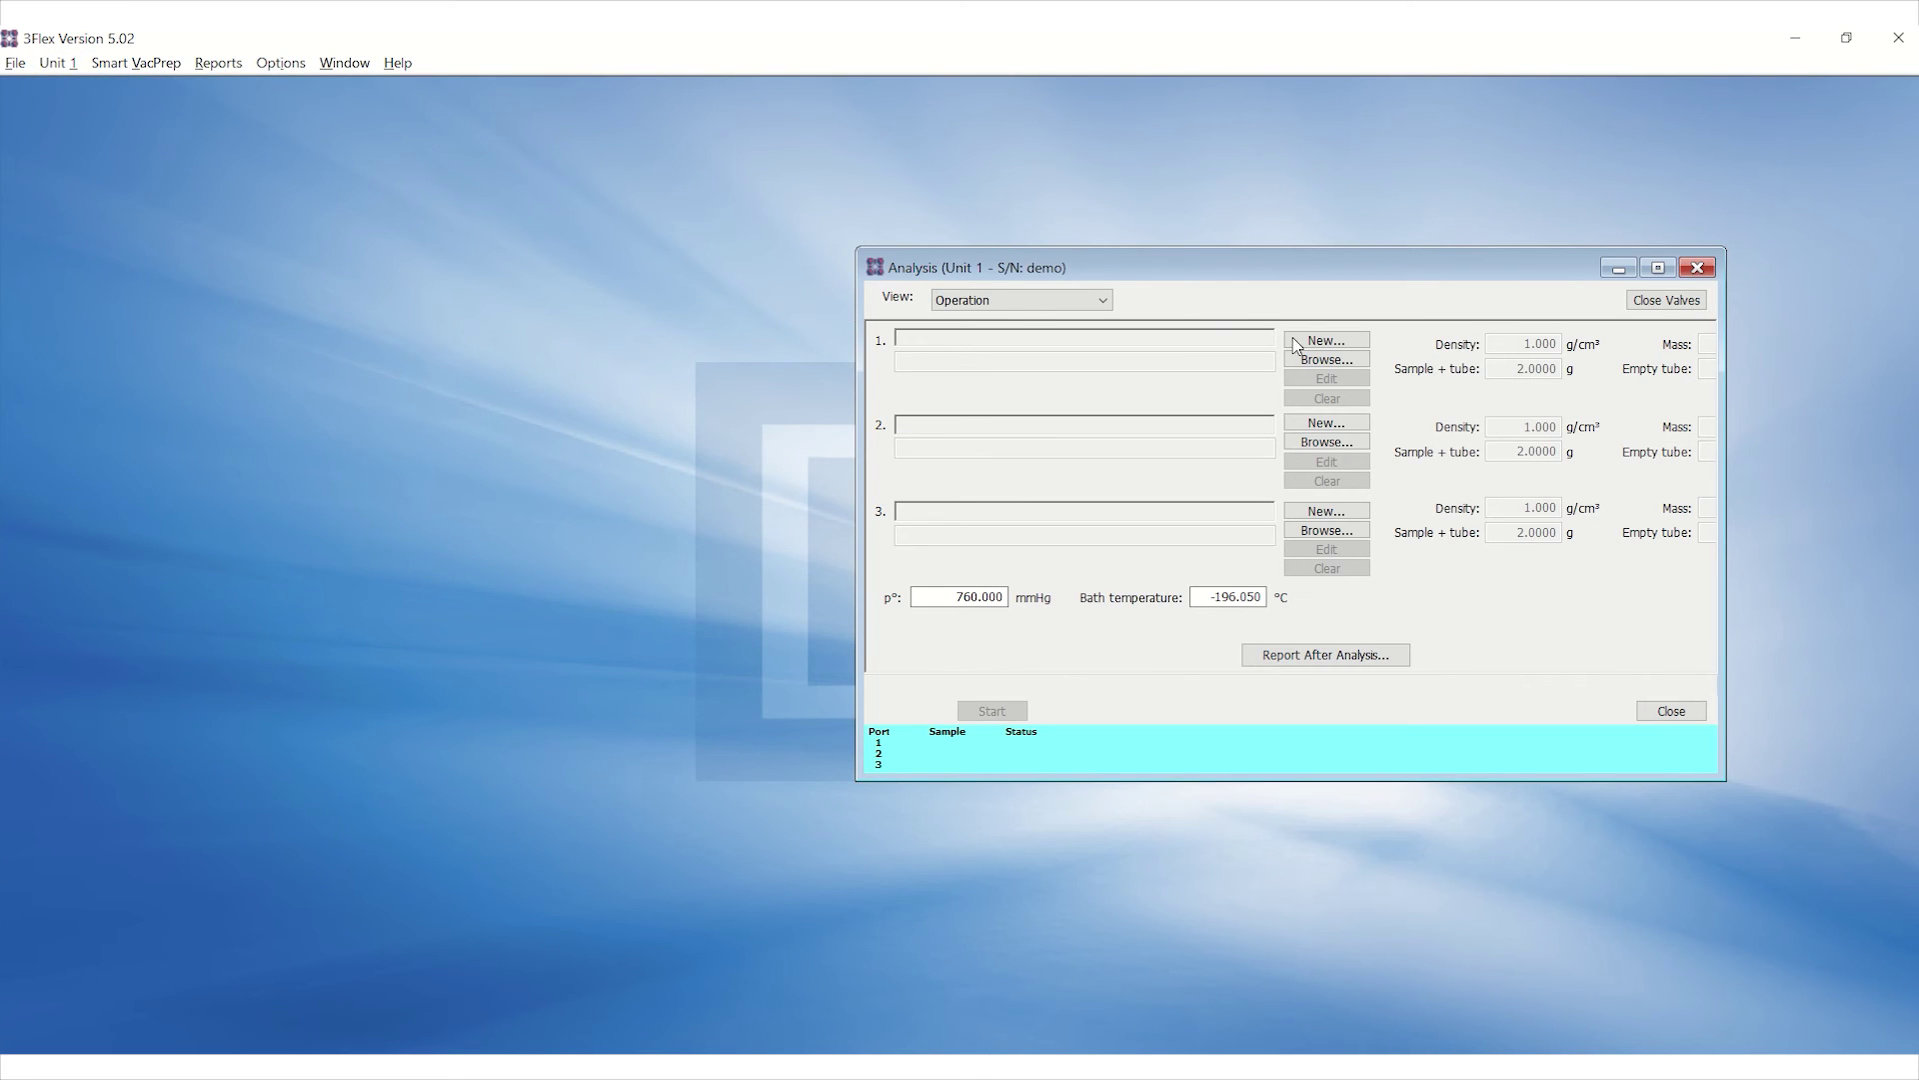
left_click(1316, 363)
double_click(942, 203)
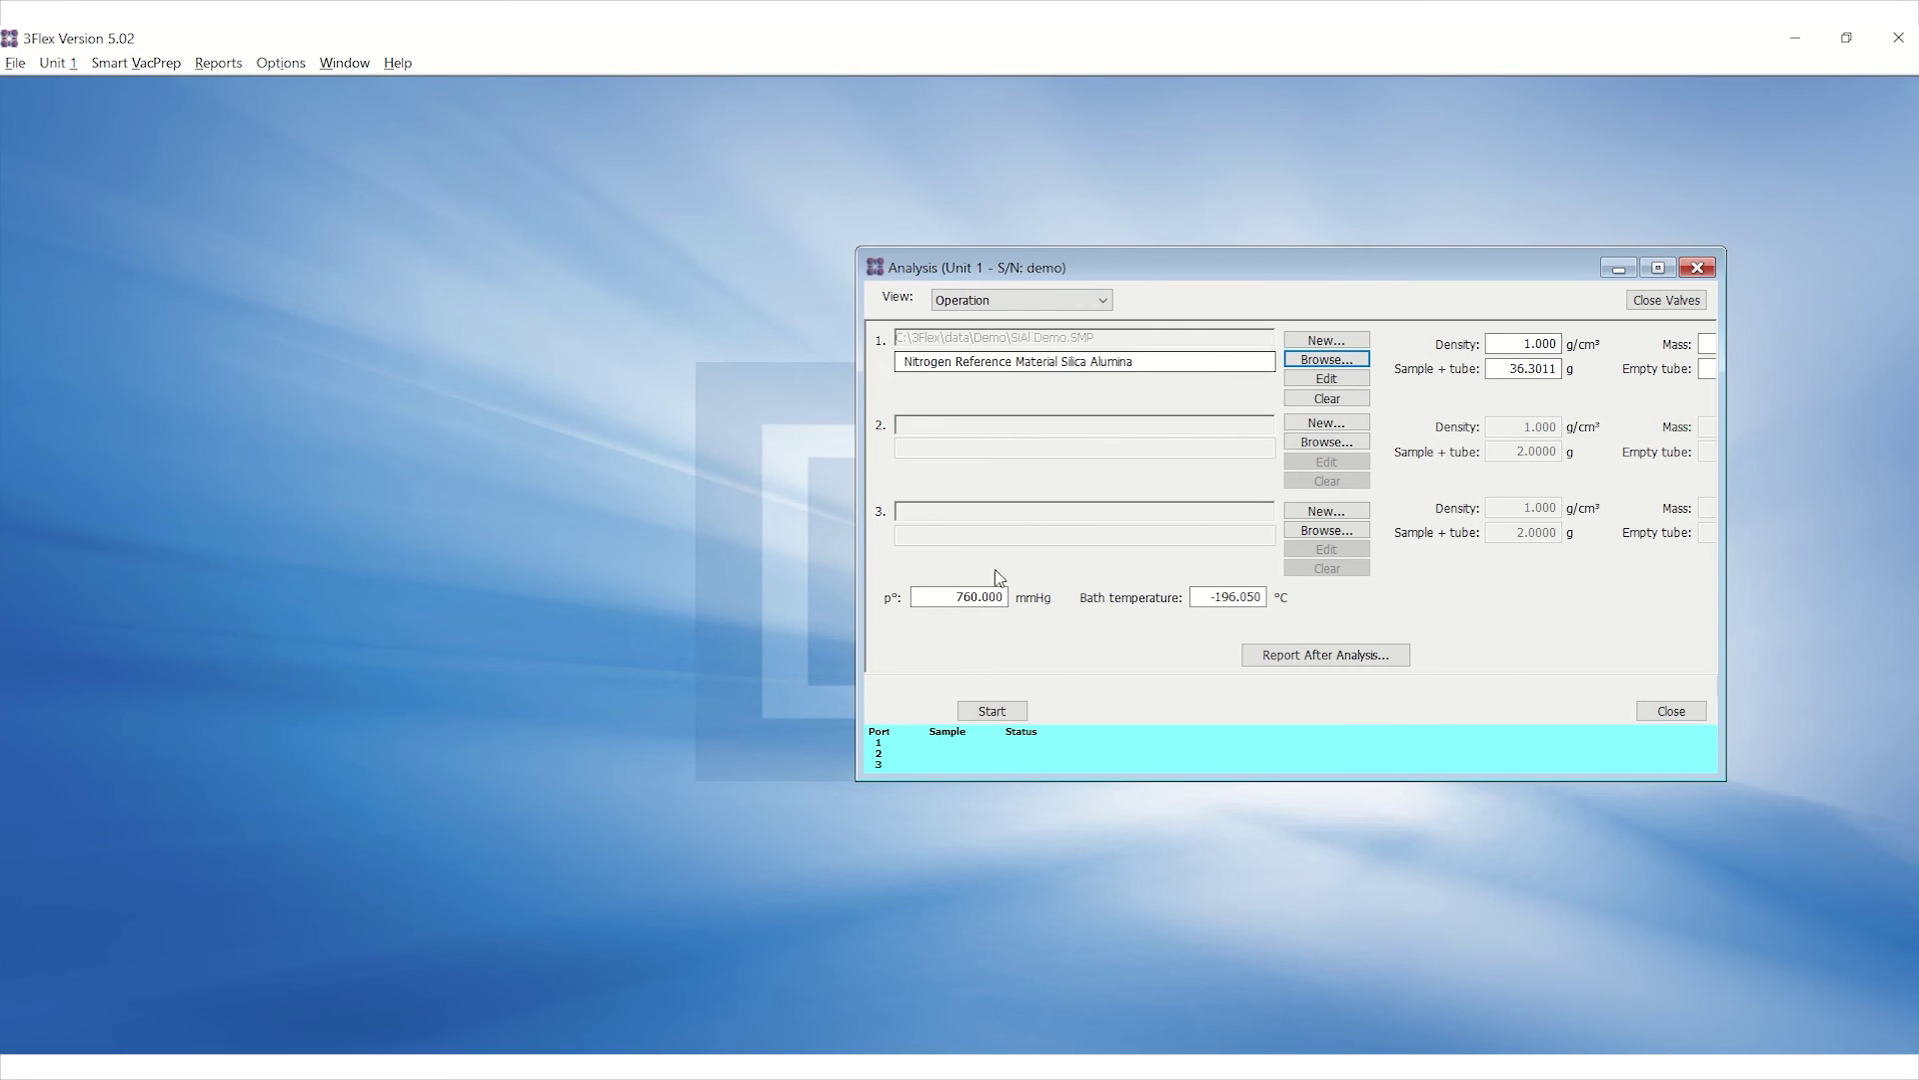
left_click(992, 711)
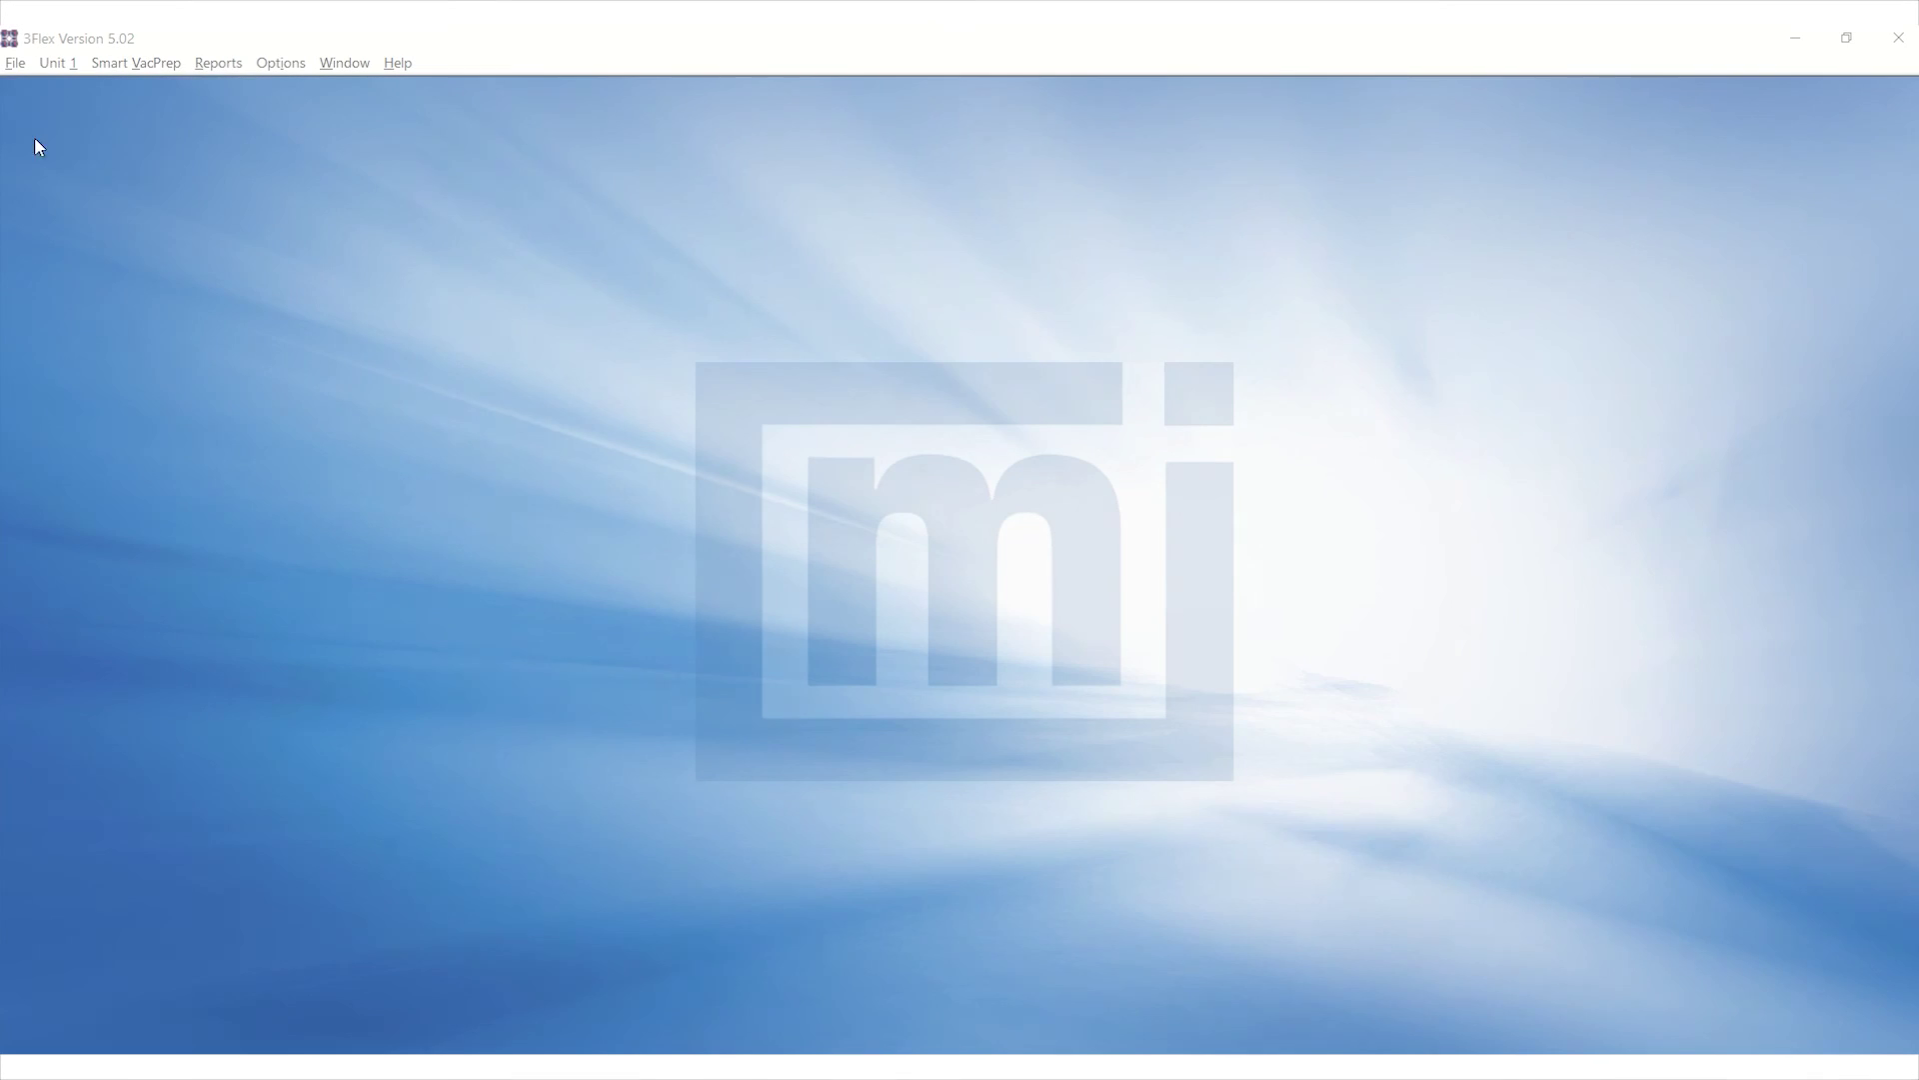
- Open SiAl Demo.SMP and switch the summary point on the isotherm to desorption
left_click(15, 62)
left_click(33, 140)
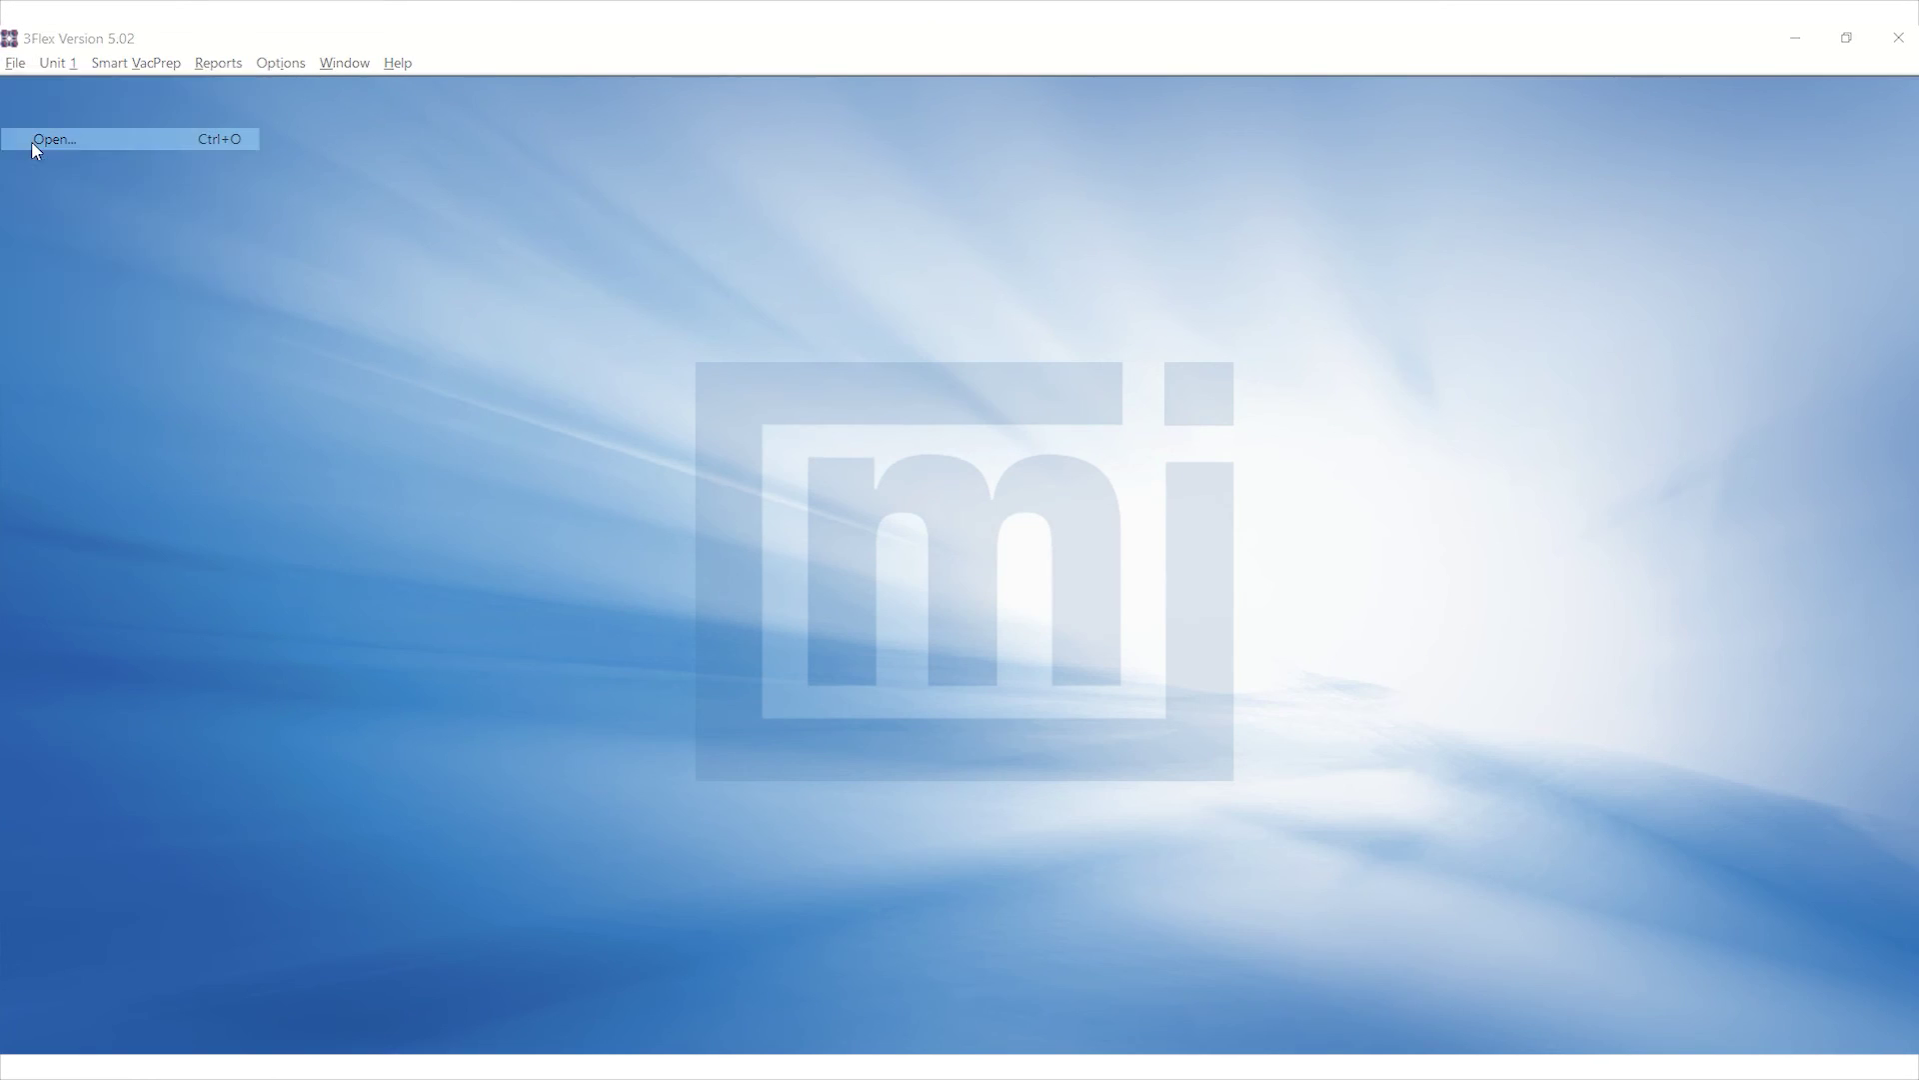
double_click(351, 272)
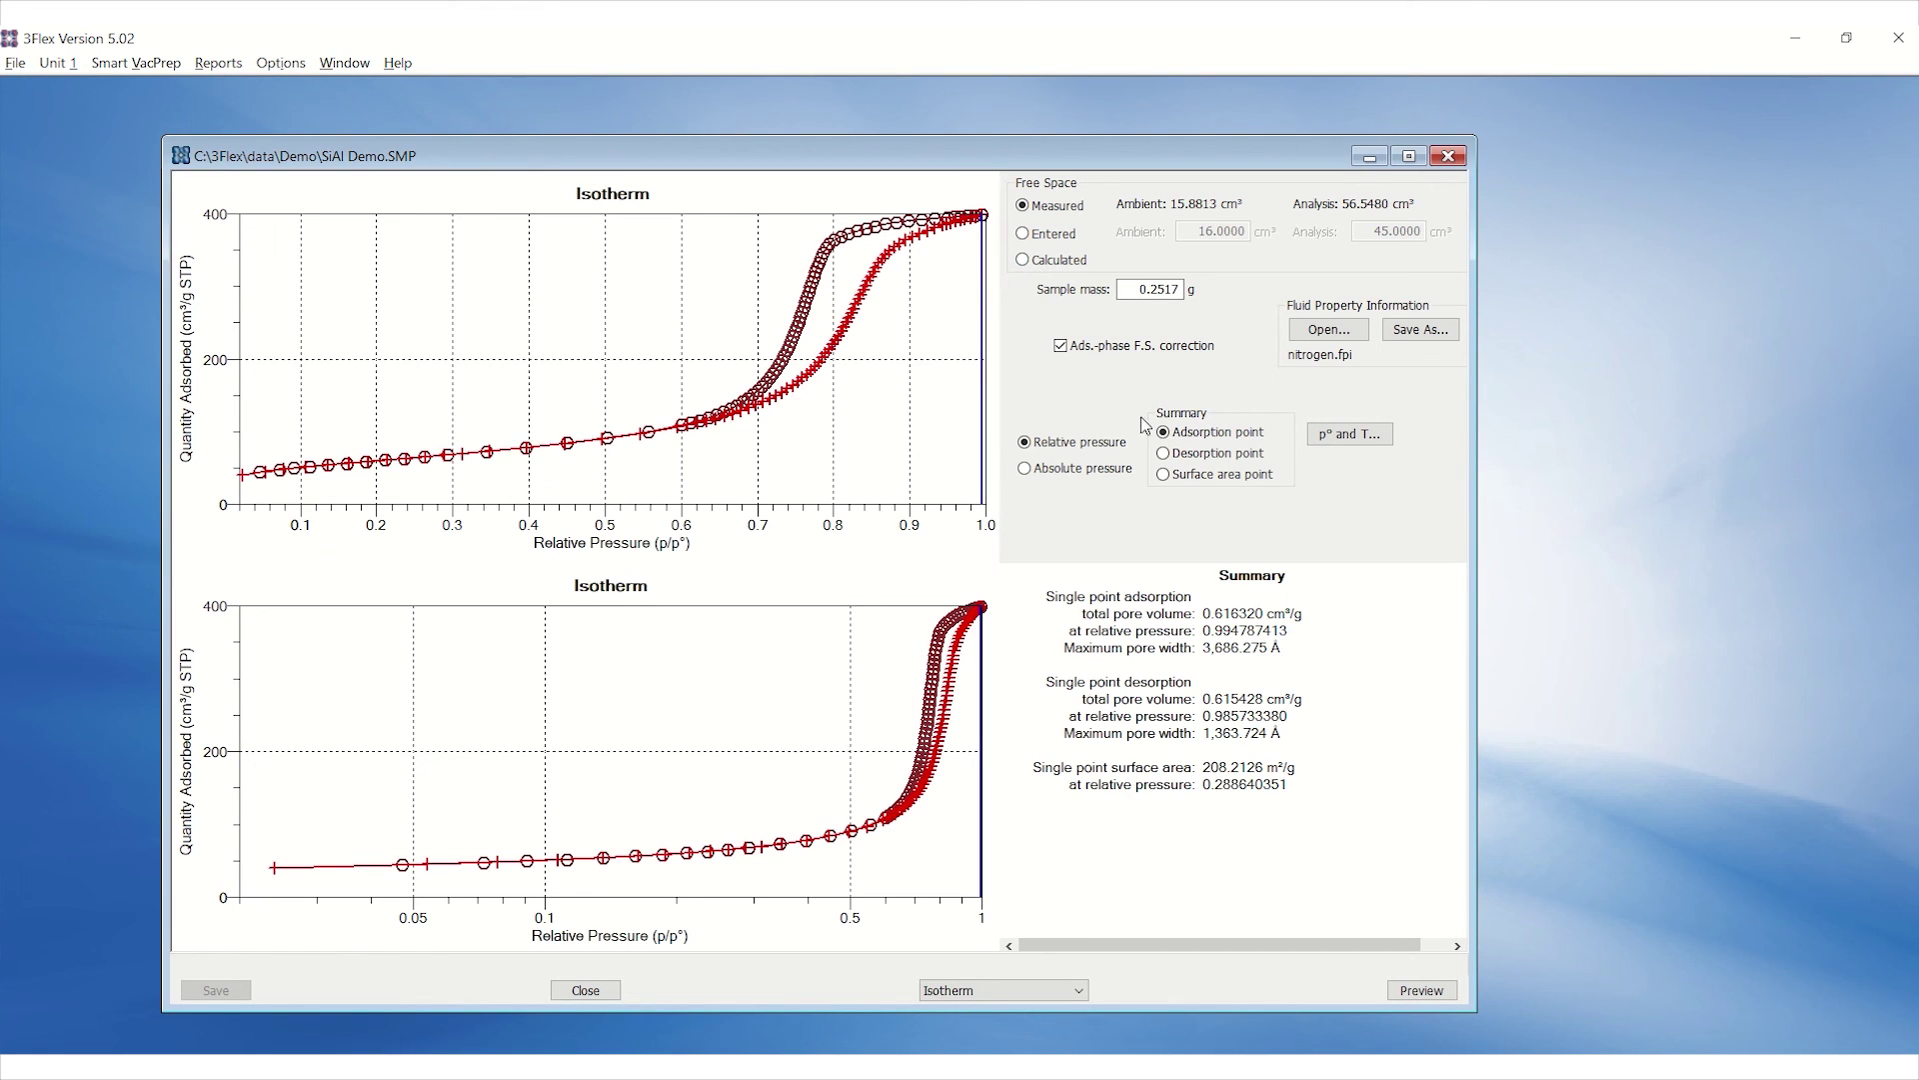
left_click(1164, 453)
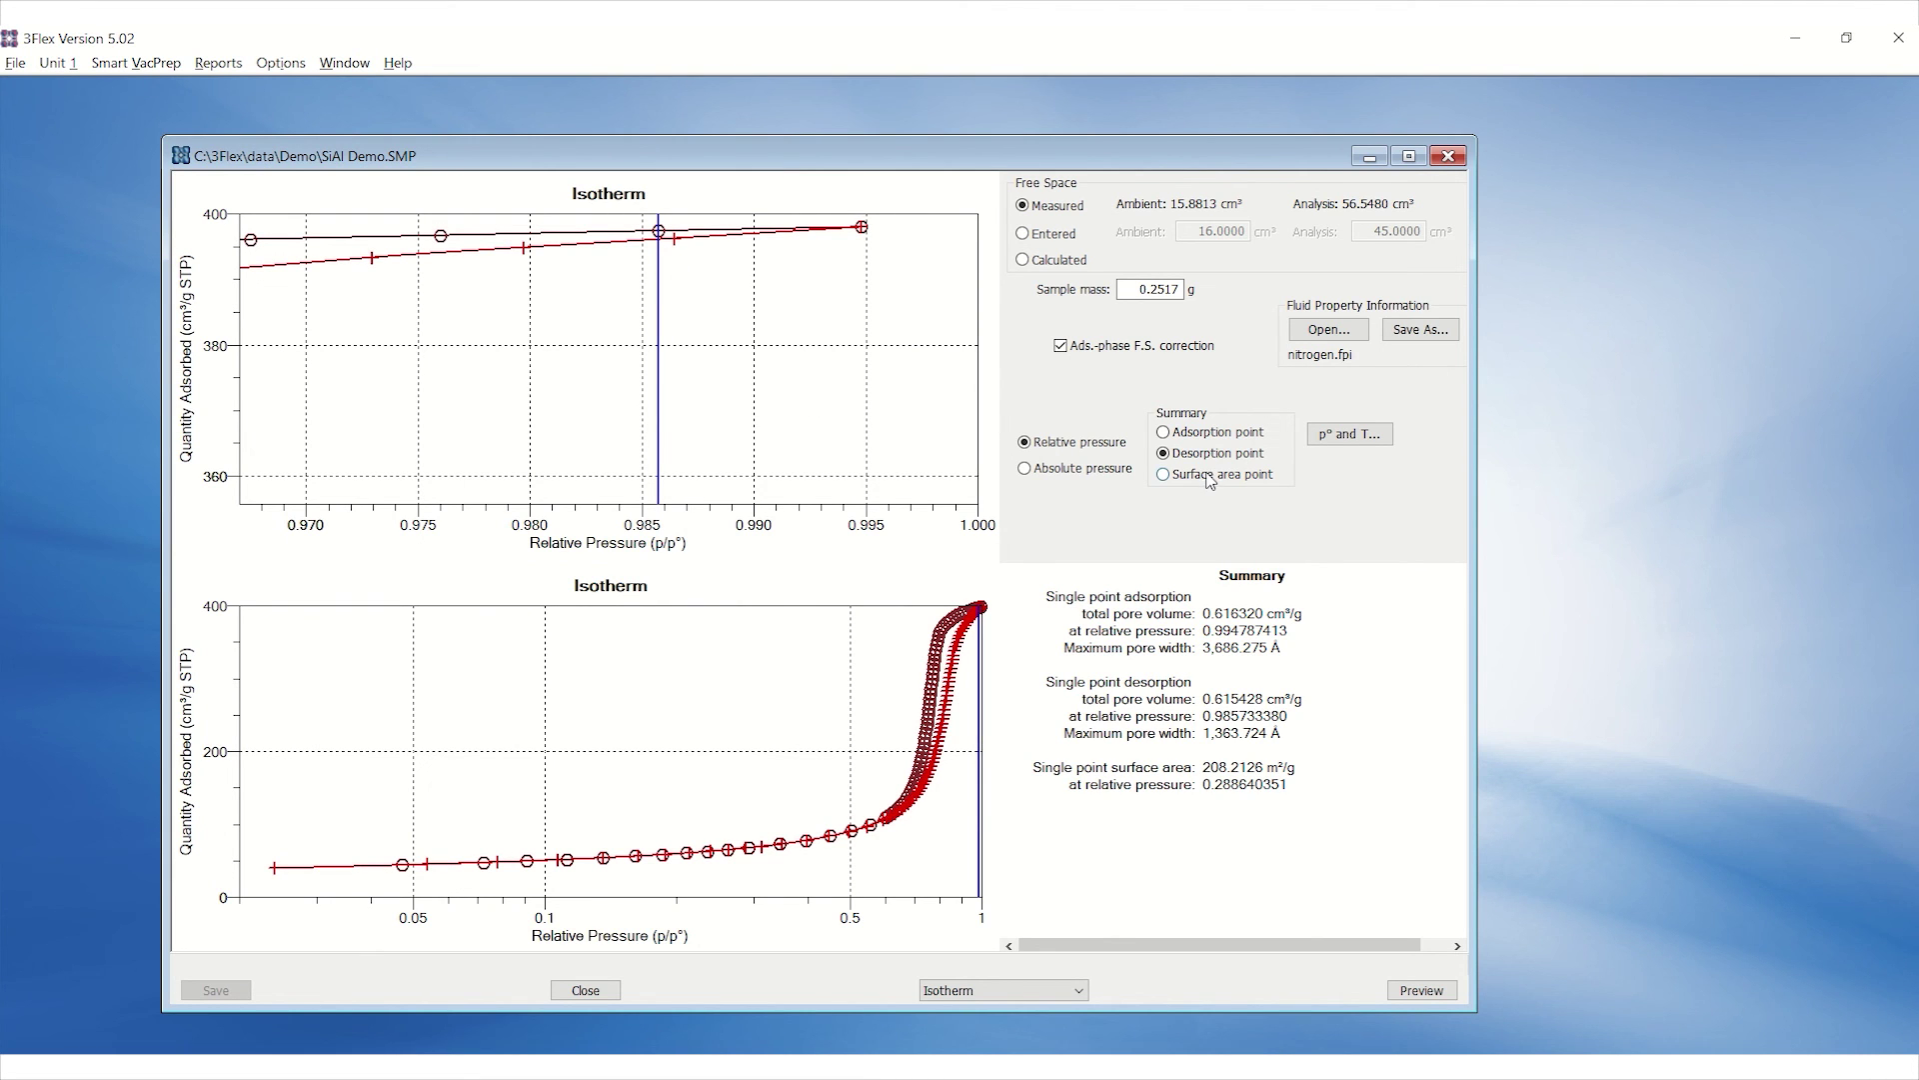
- Show the BET report and drag the fit range's upper limit down to about 0.28
left_click(1019, 990)
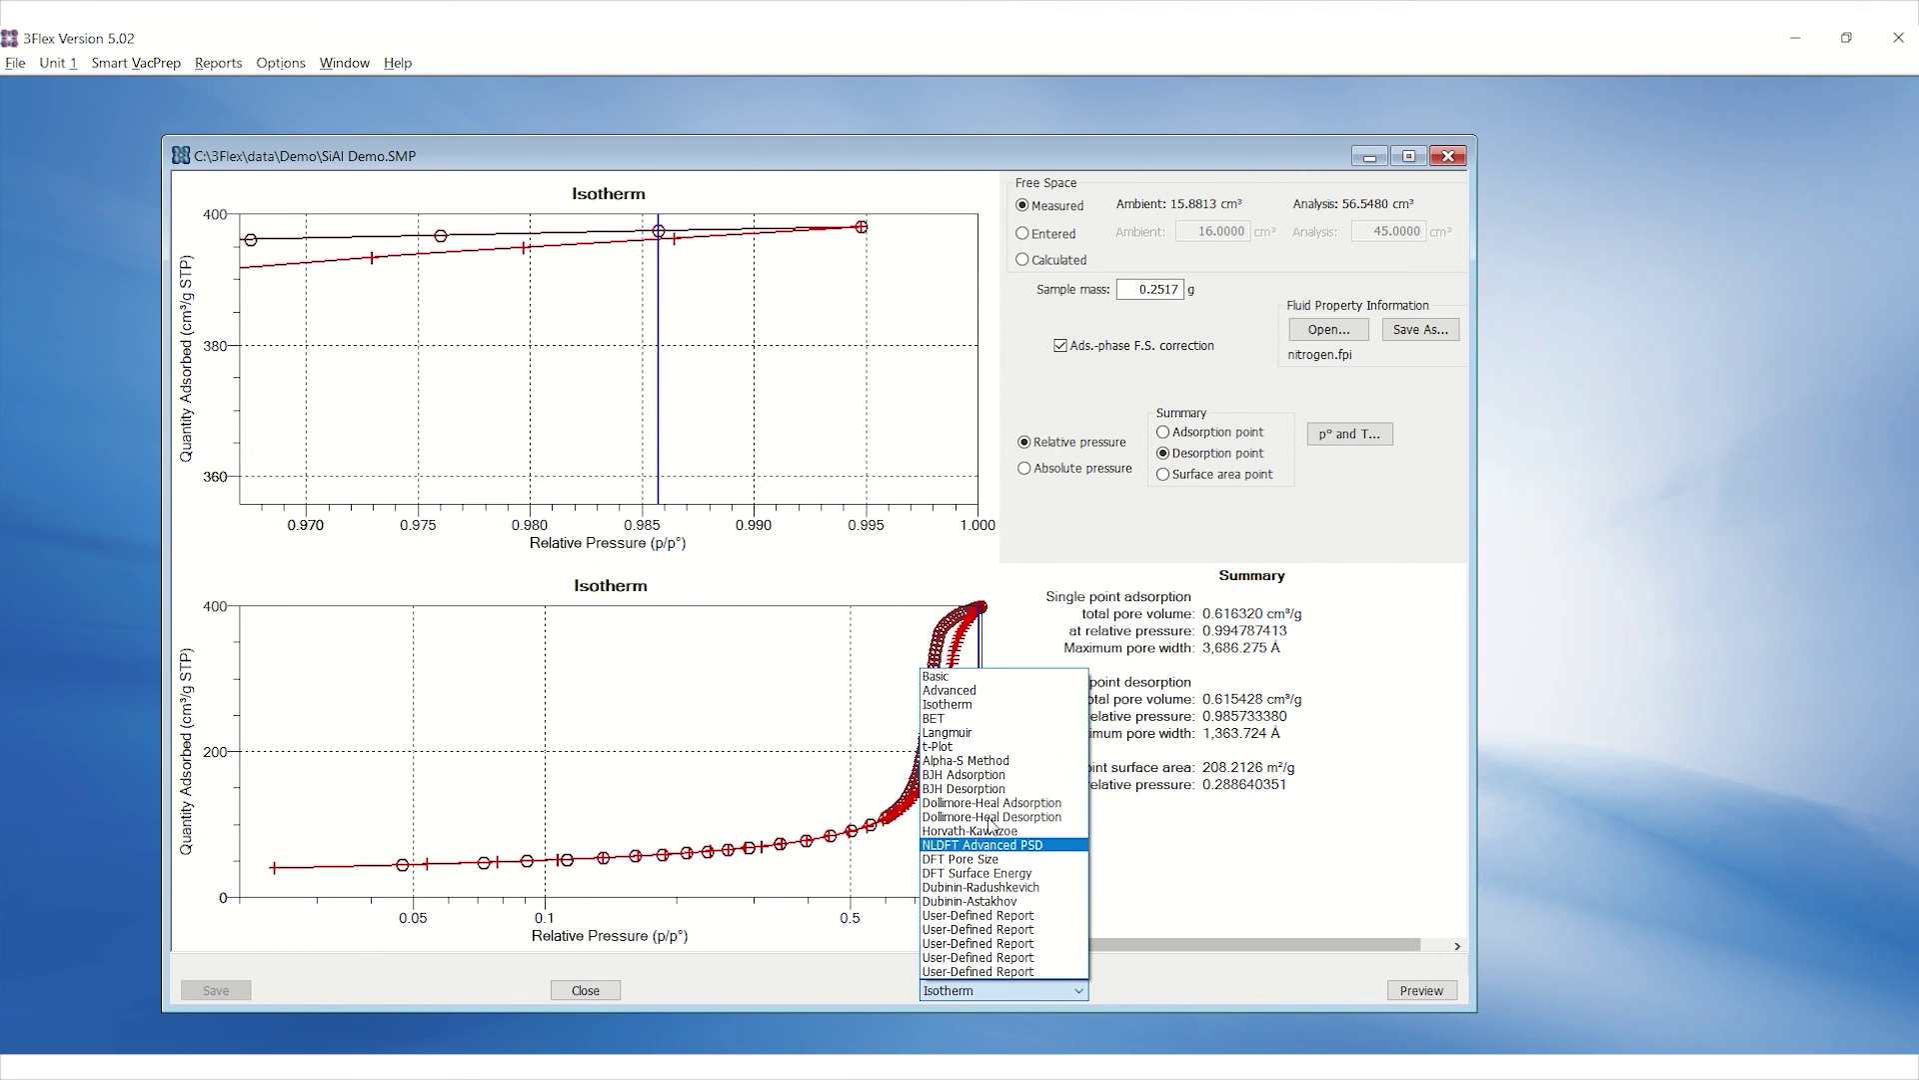
left_click(990, 719)
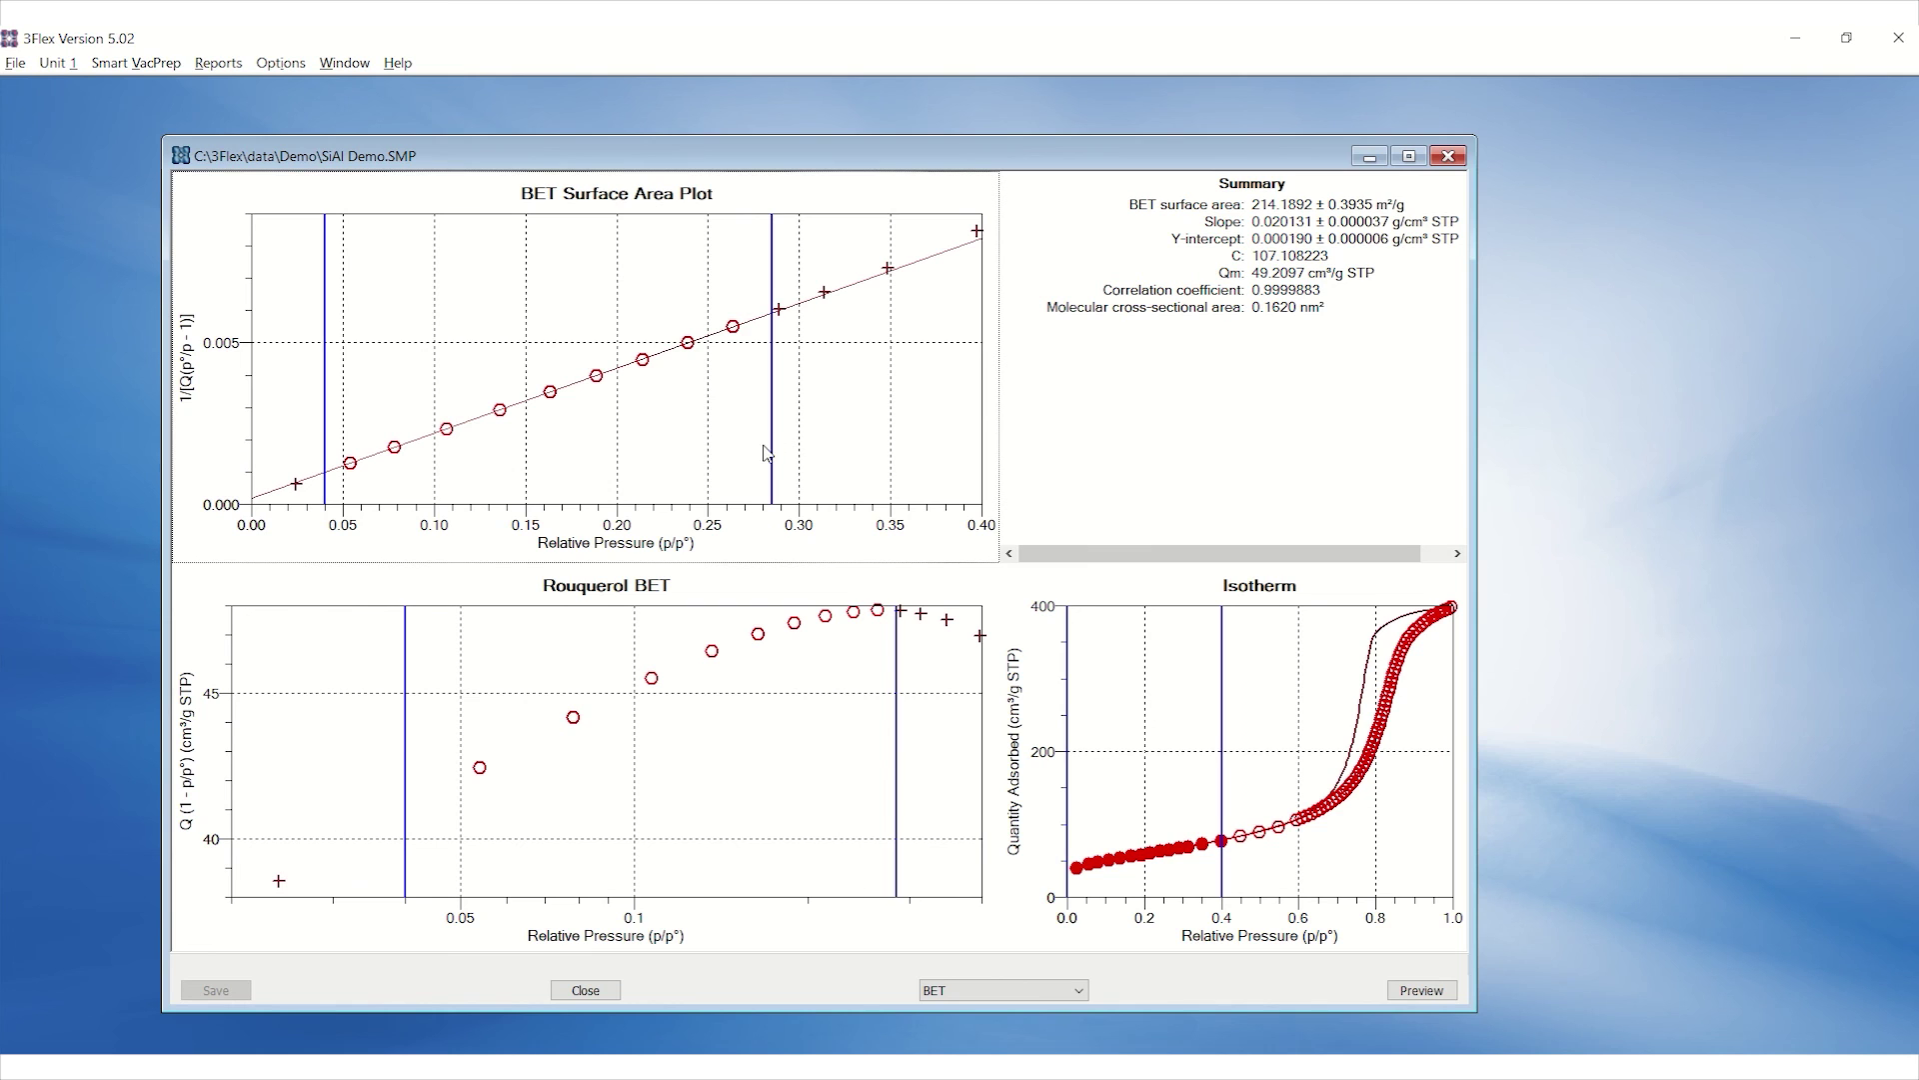
left_click_drag(770, 442, 756, 442)
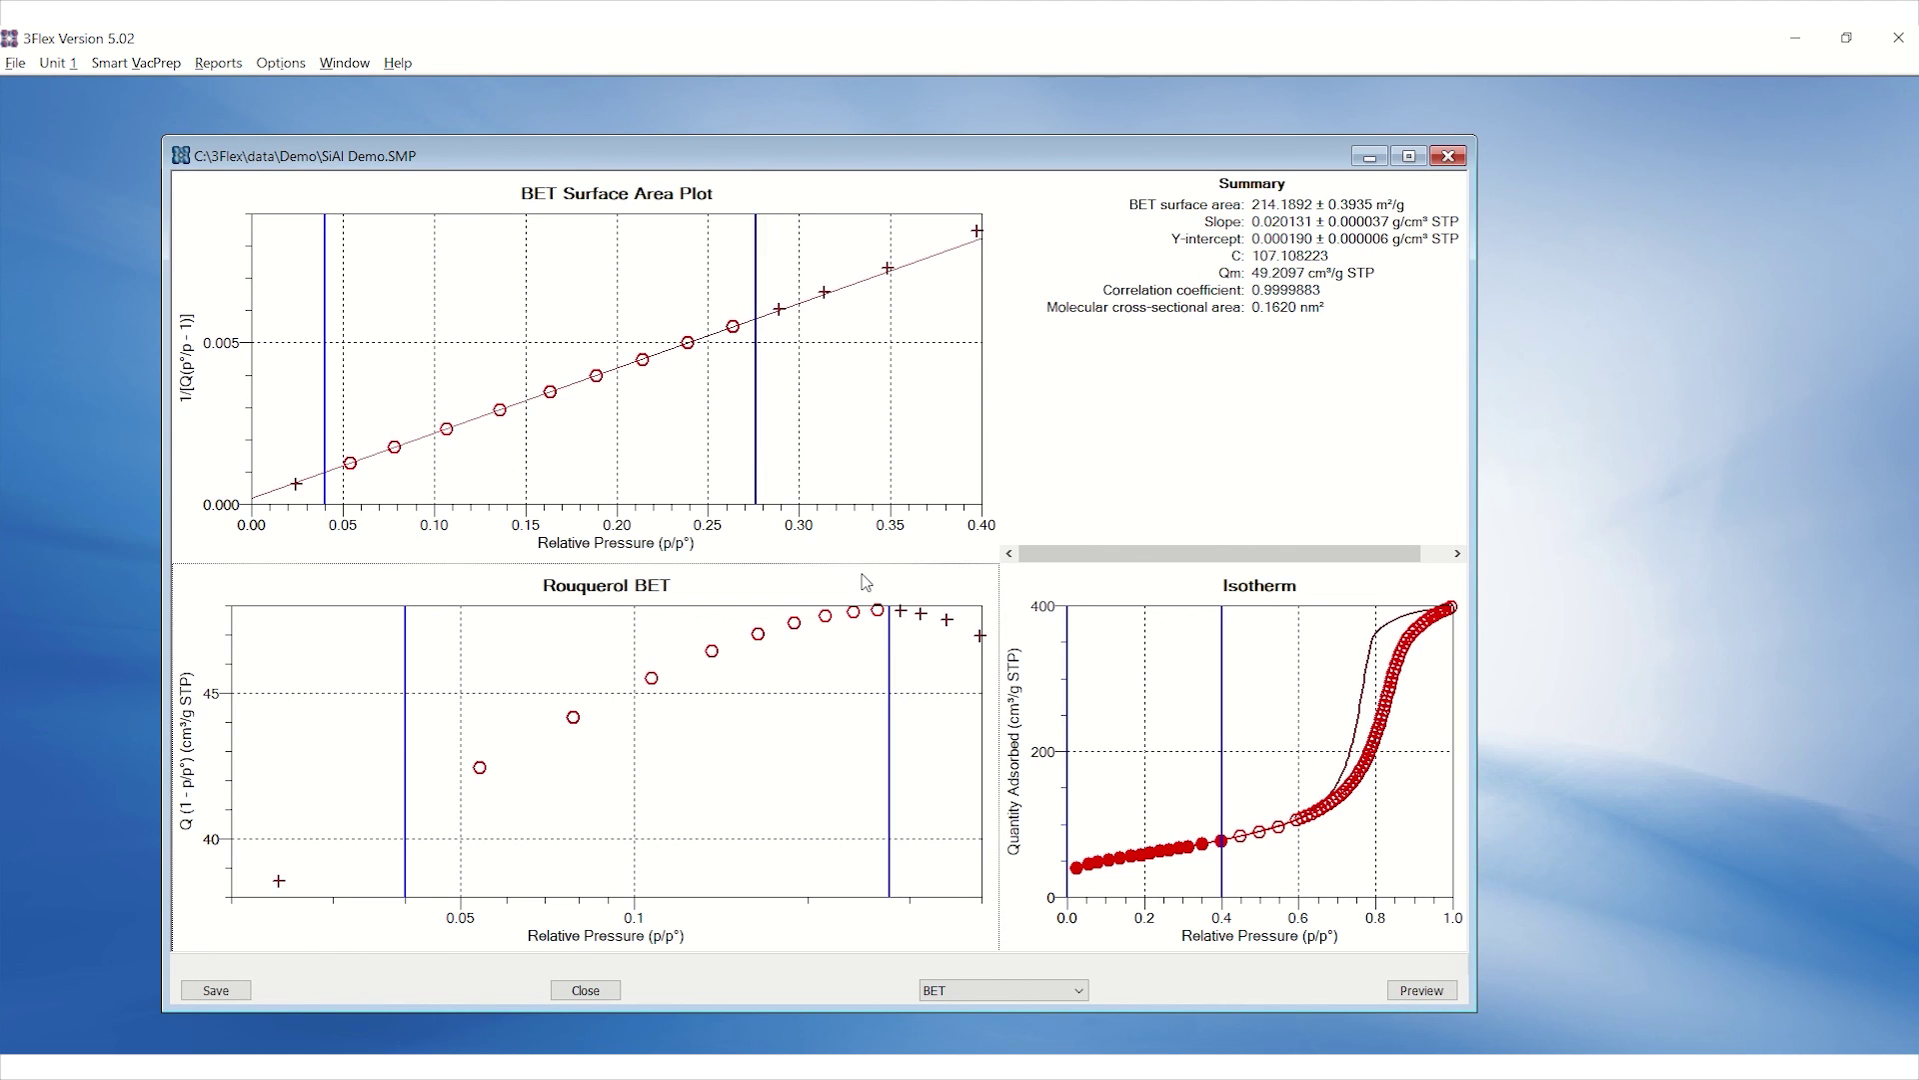
- Open the report preview for SiAl Demo.SMP to check its Pass/Fail summary
left_click(1421, 989)
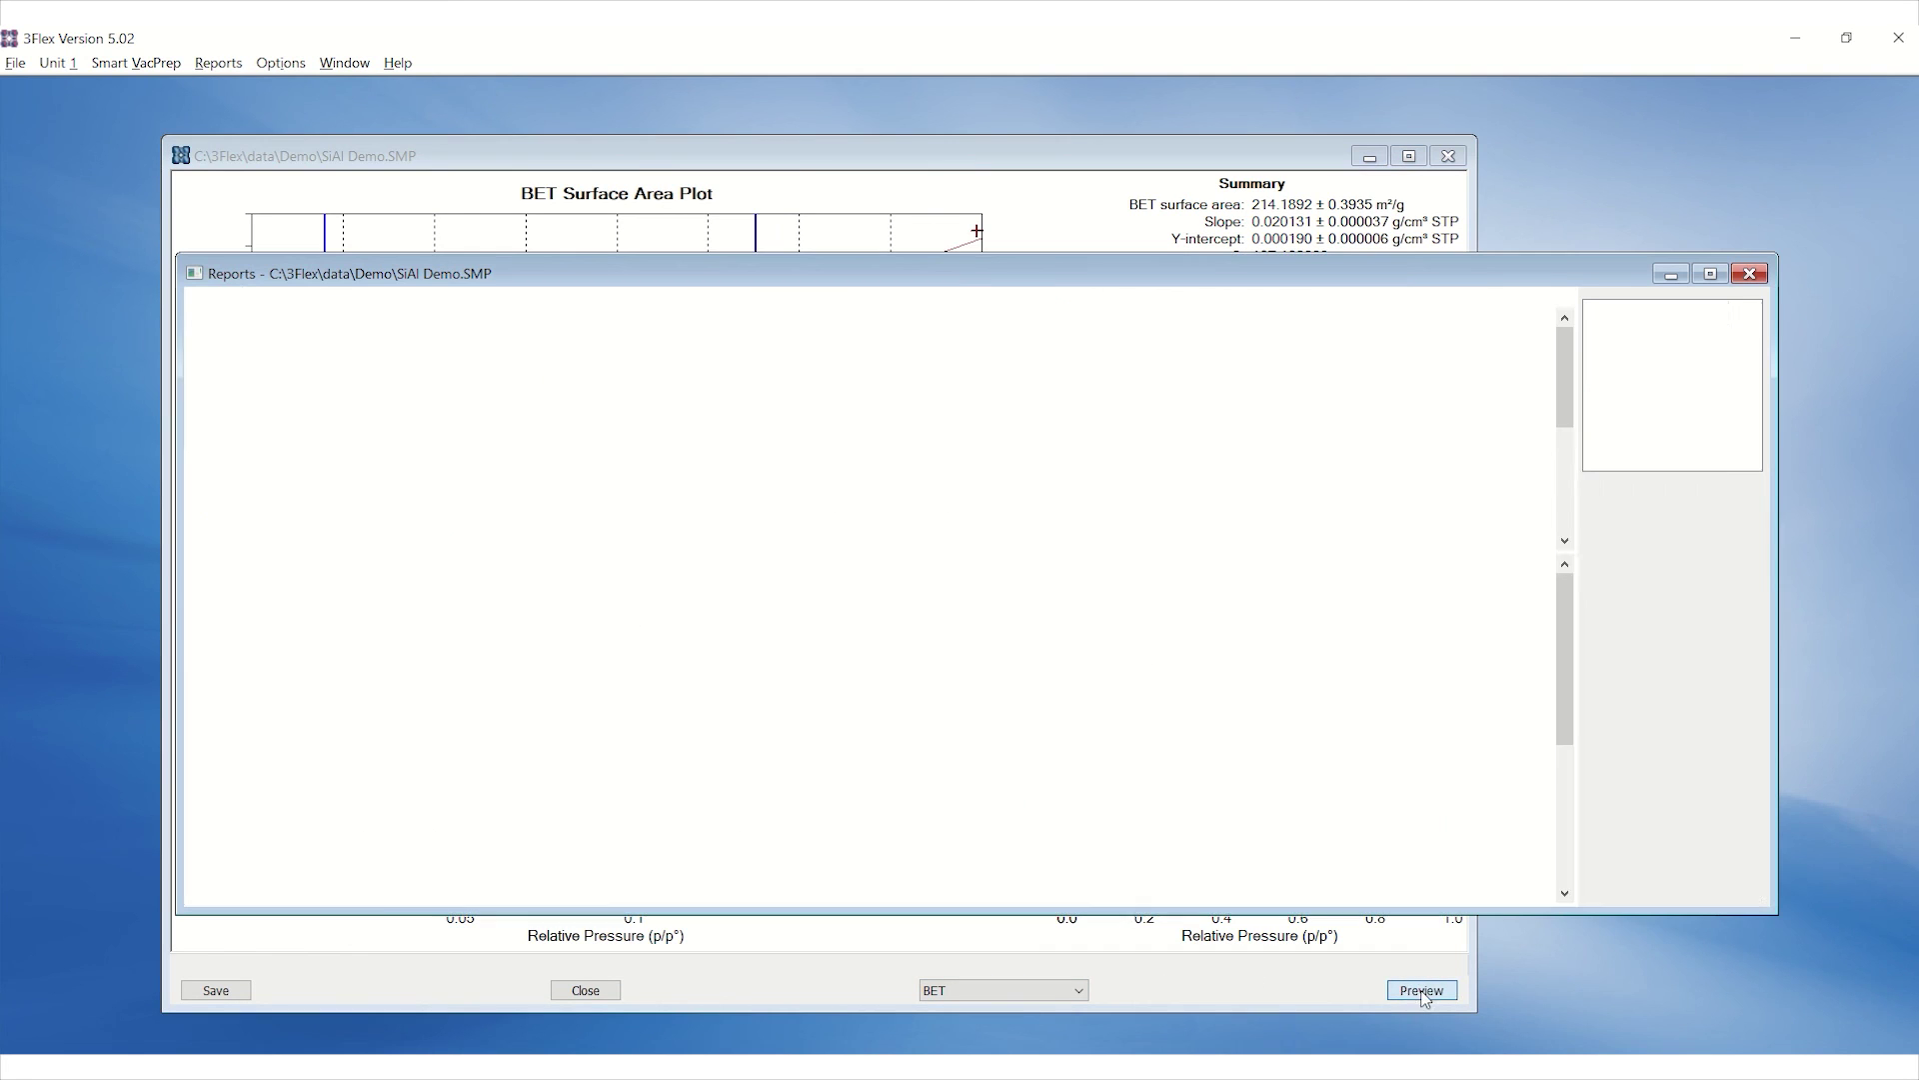